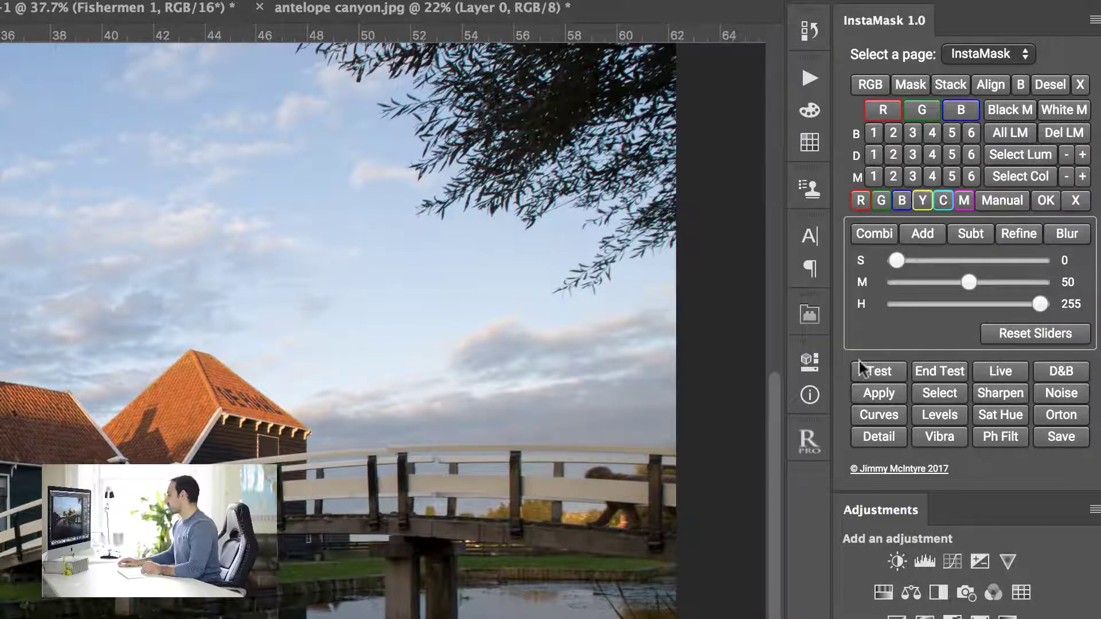
# Step: Read the InstaMask guide entry for Test, End Test, Live and D&B, and return to the InstaMask page
pyautogui.click(1003, 55)
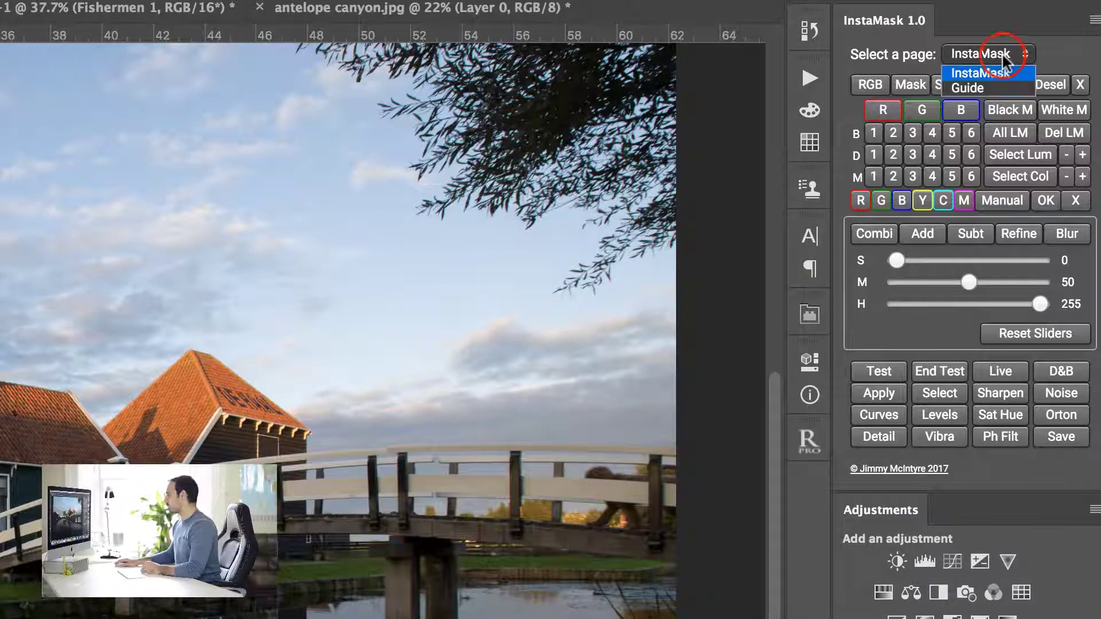
pyautogui.click(992, 87)
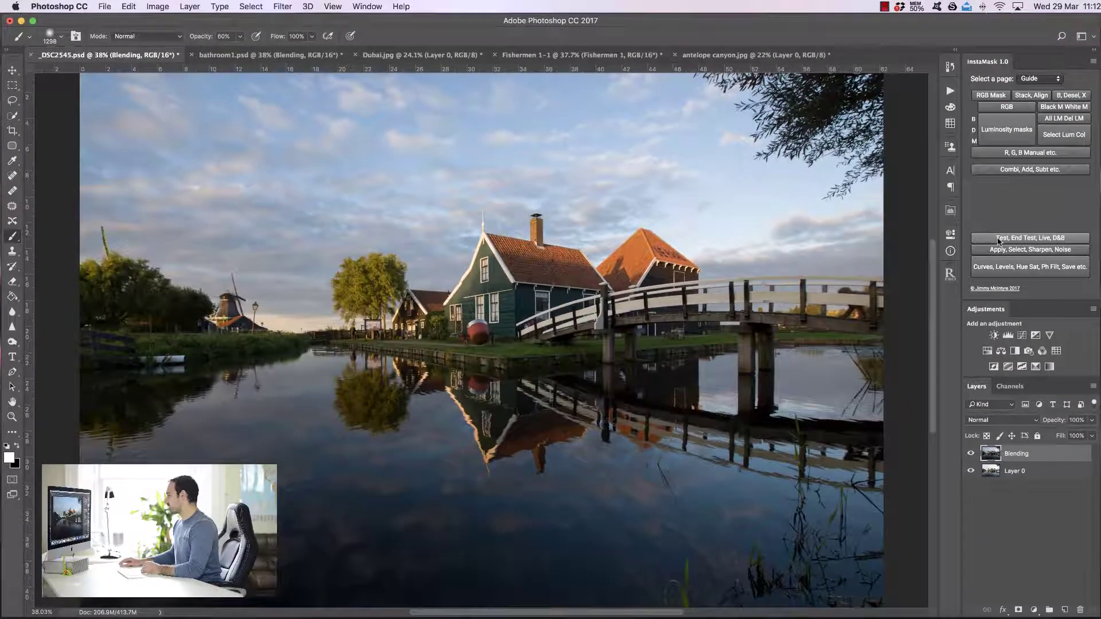
pyautogui.click(999, 239)
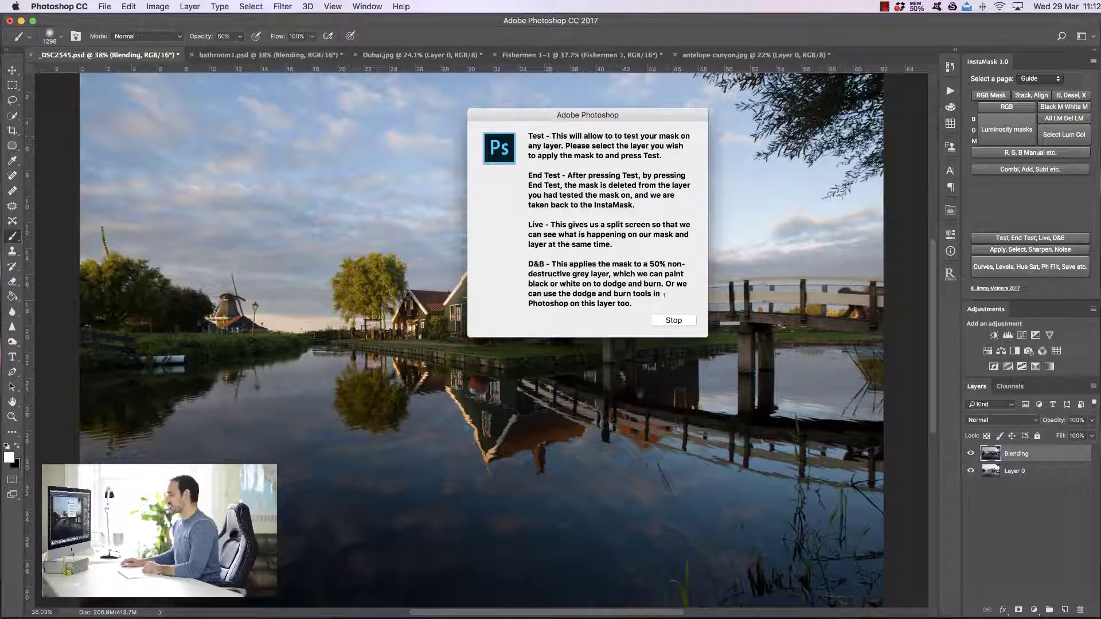
pyautogui.click(674, 320)
pyautogui.click(1041, 78)
pyautogui.click(1036, 87)
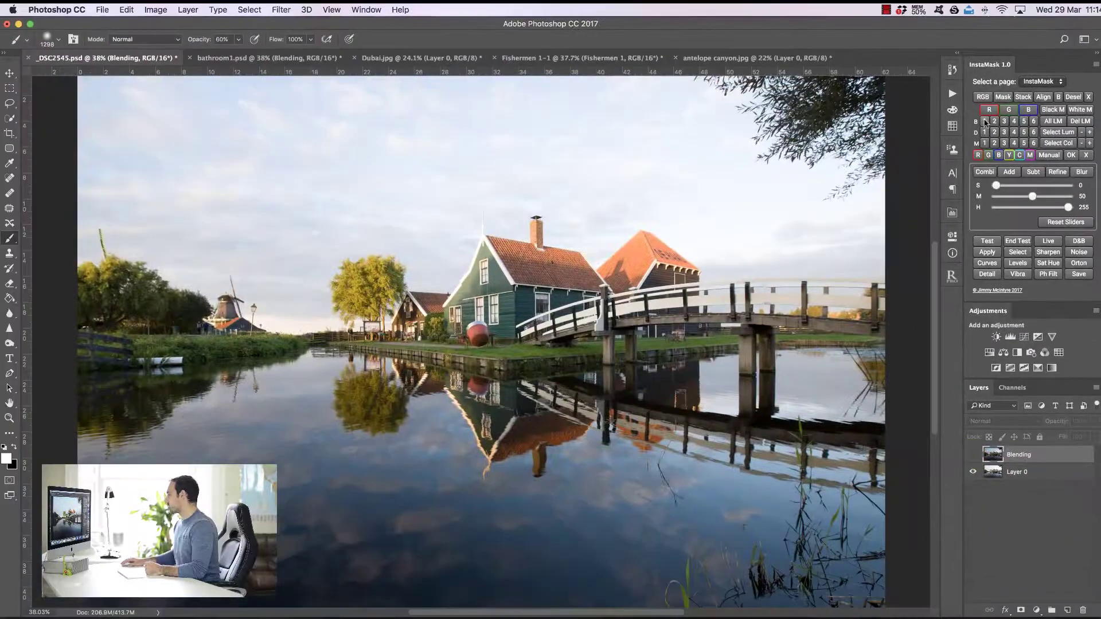
# Step: Preview the Brights 1, Brights 5, Darks 1 and Brights 2 luminosity masks, and check the channel list
pyautogui.click(984, 121)
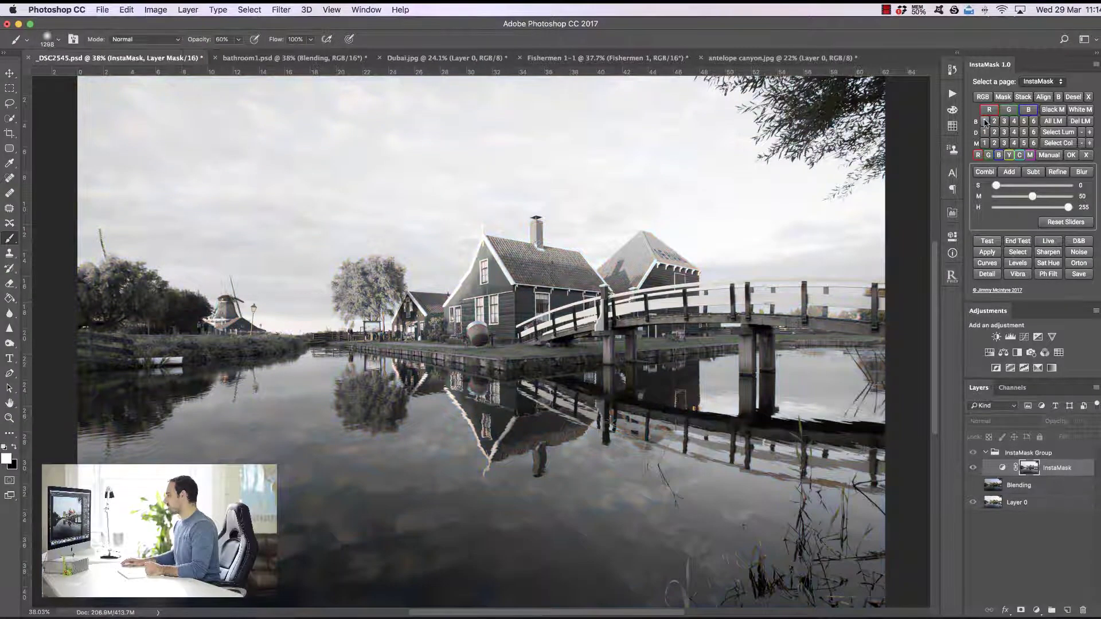
pyautogui.click(1023, 122)
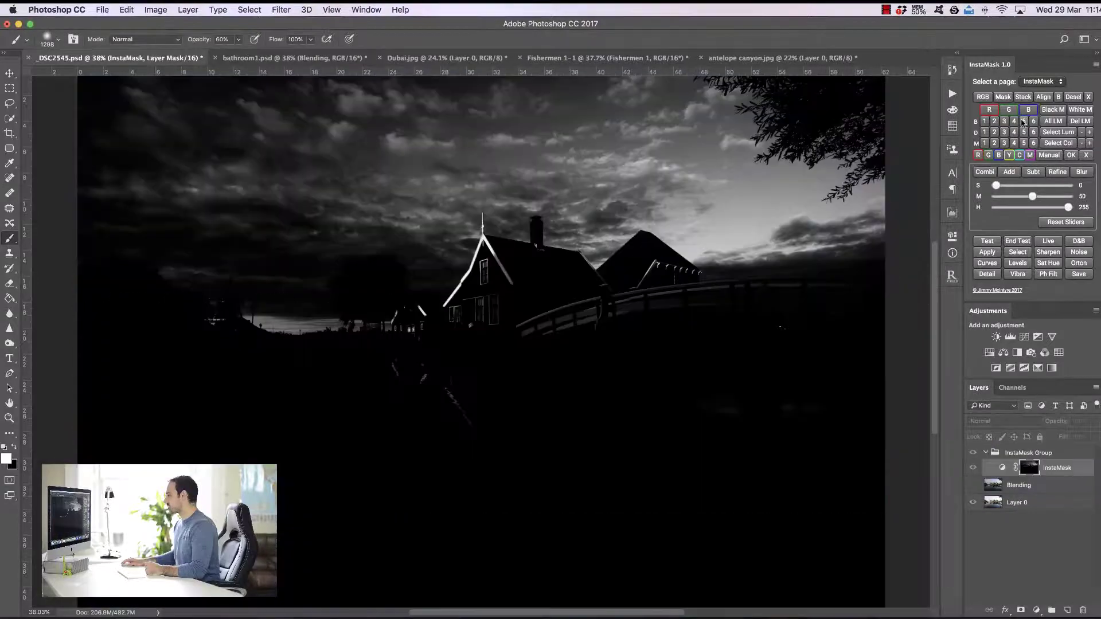
pyautogui.click(985, 133)
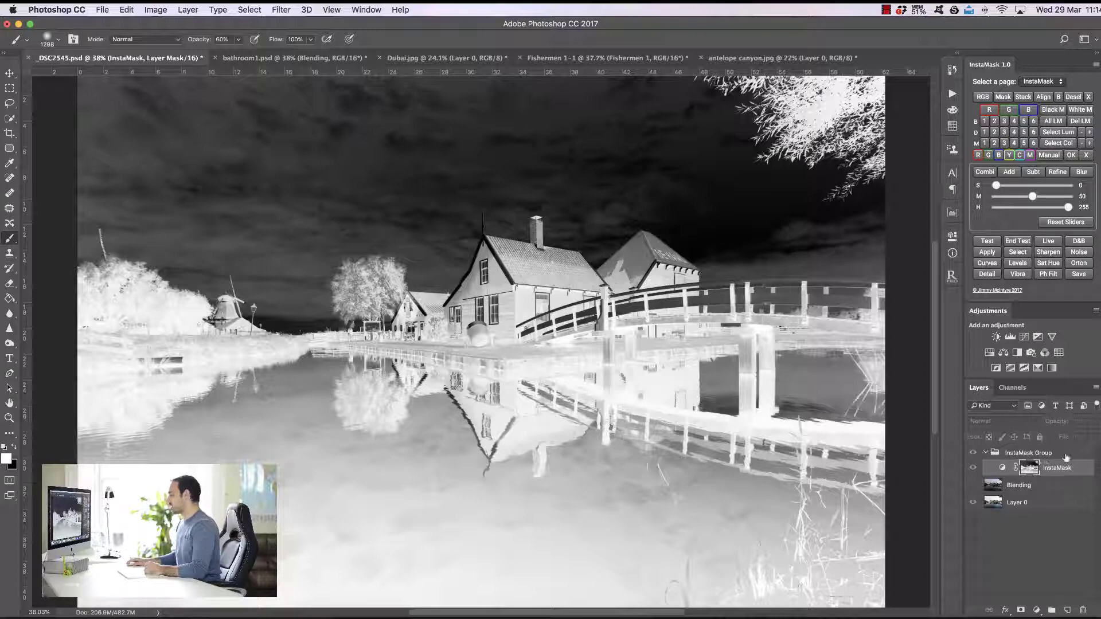
pyautogui.click(1013, 388)
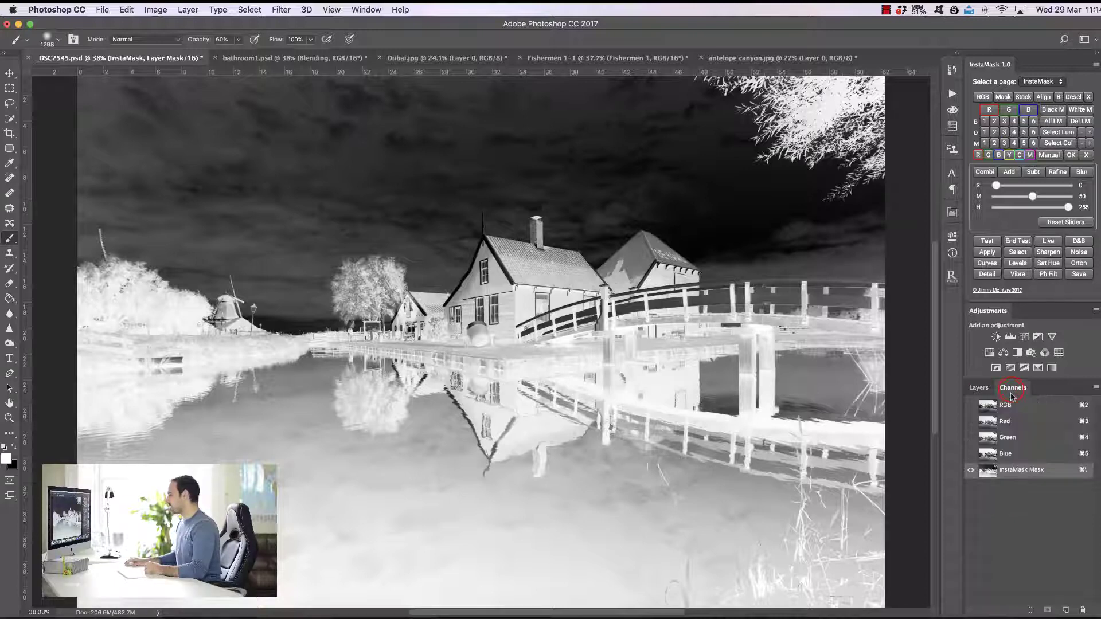
pyautogui.click(979, 388)
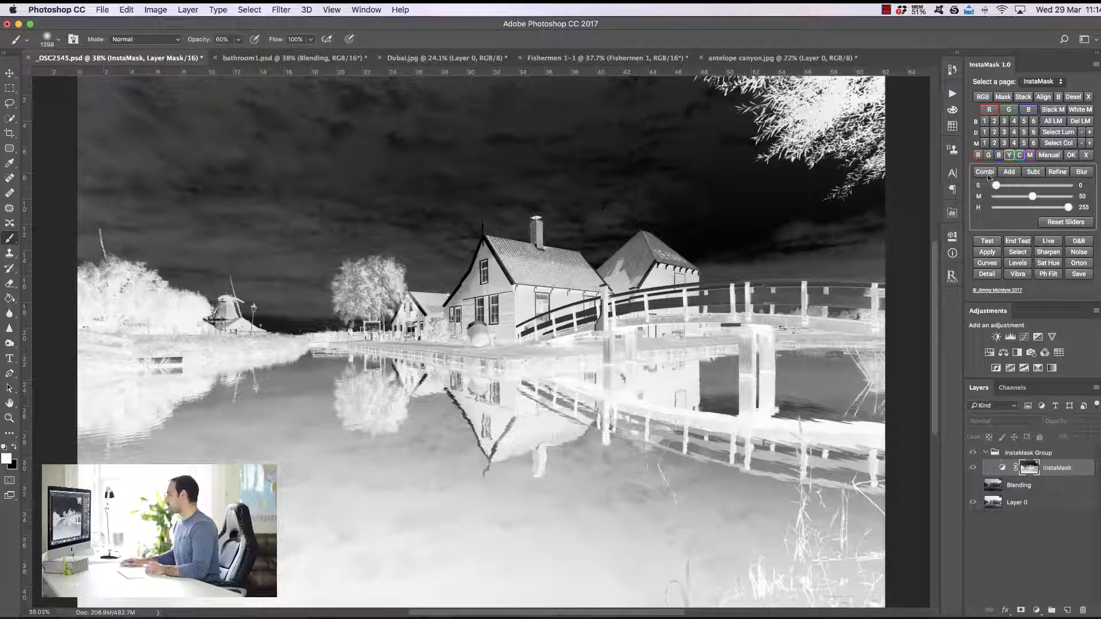
pyautogui.click(984, 121)
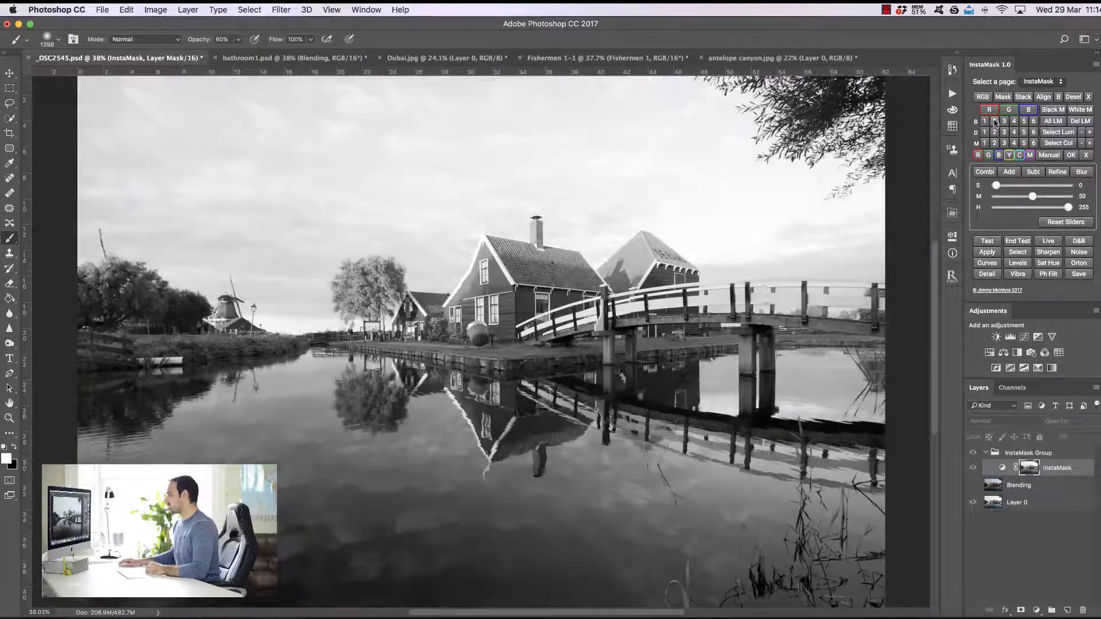
pyautogui.click(995, 121)
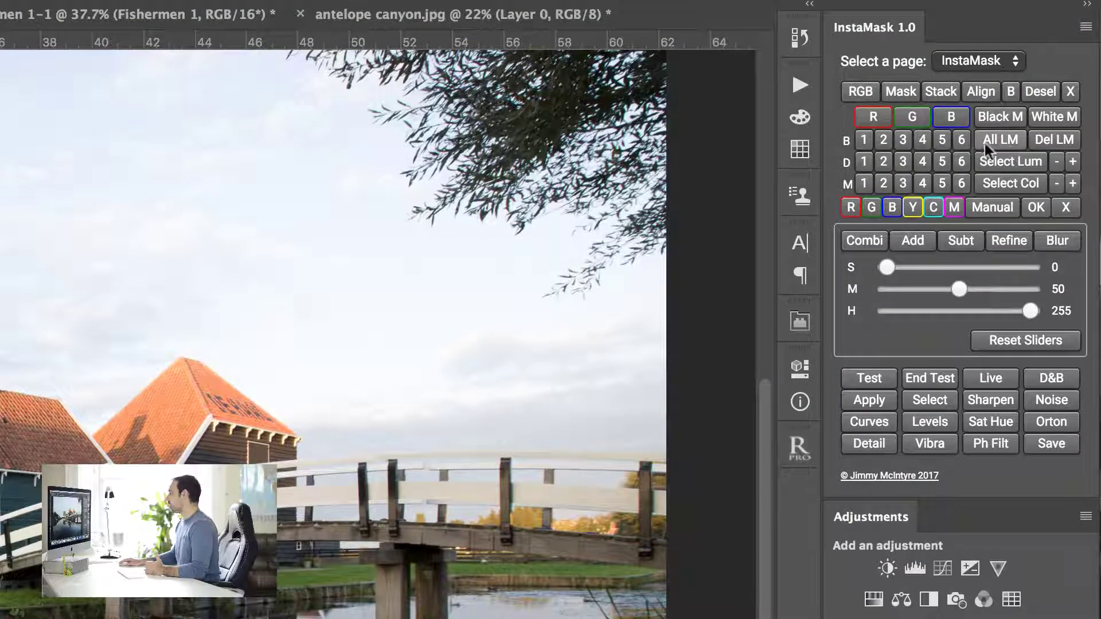
# Step: Generate all luminosity masks as channels, delete them, and generate the full set again
pyautogui.click(1006, 143)
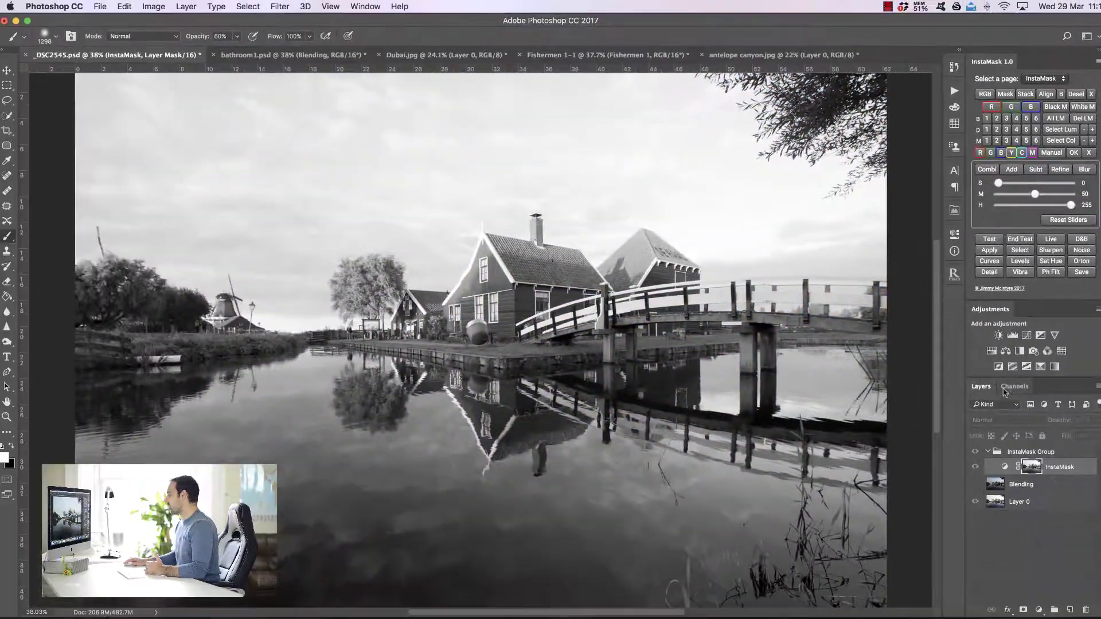
pyautogui.click(1013, 386)
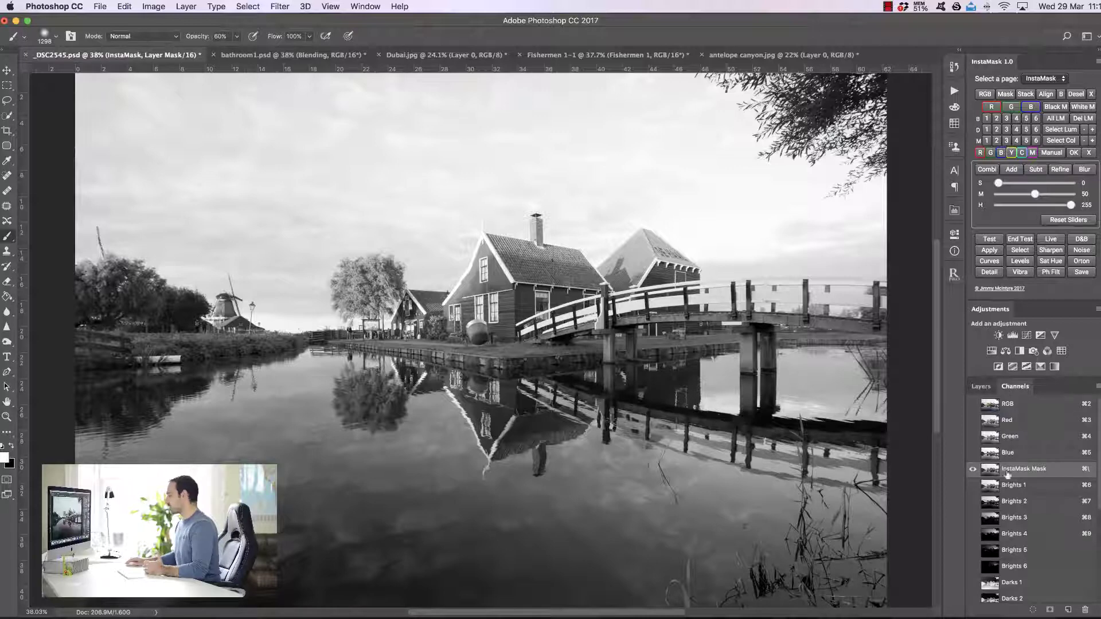
pyautogui.click(1084, 118)
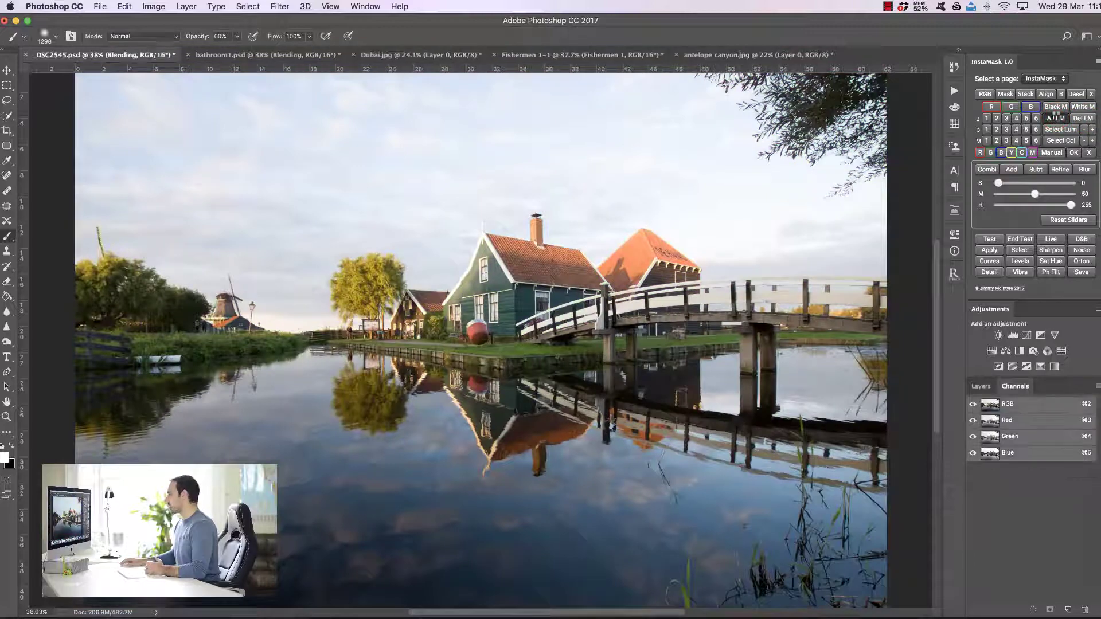
pyautogui.click(1057, 117)
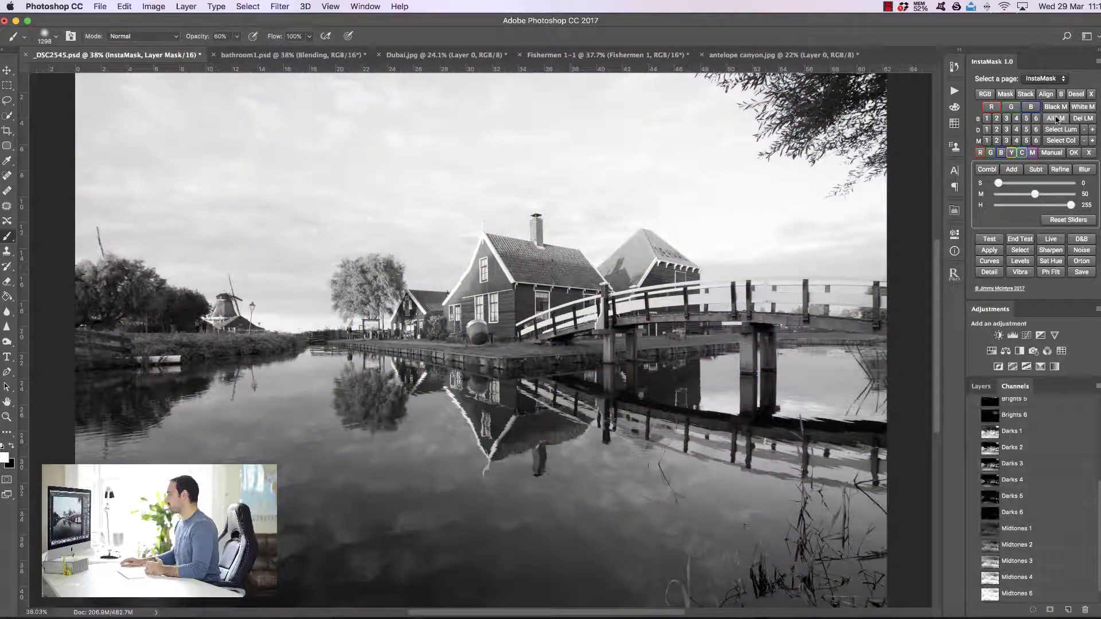
pyautogui.click(979, 385)
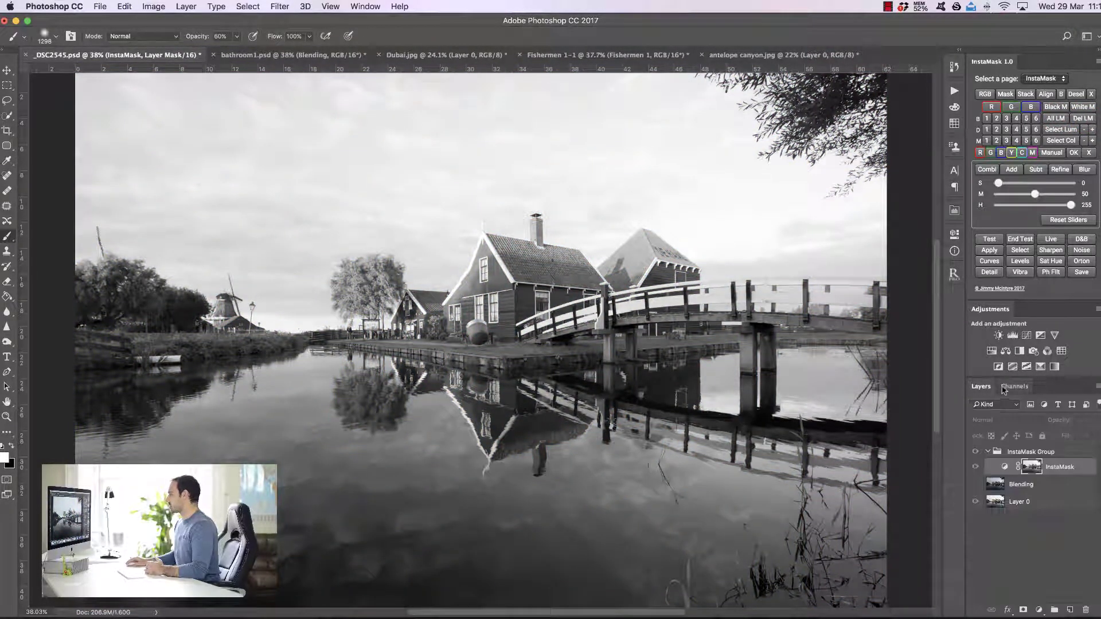
# Step: Preview the Brights 2, Darks 2, Midtones 1, Darks 5 and Brights 5 masks, finishing on Brights 1
pyautogui.click(997, 118)
pyautogui.click(997, 130)
pyautogui.click(998, 131)
pyautogui.click(988, 141)
pyautogui.click(1027, 130)
pyautogui.click(1027, 118)
pyautogui.click(1027, 118)
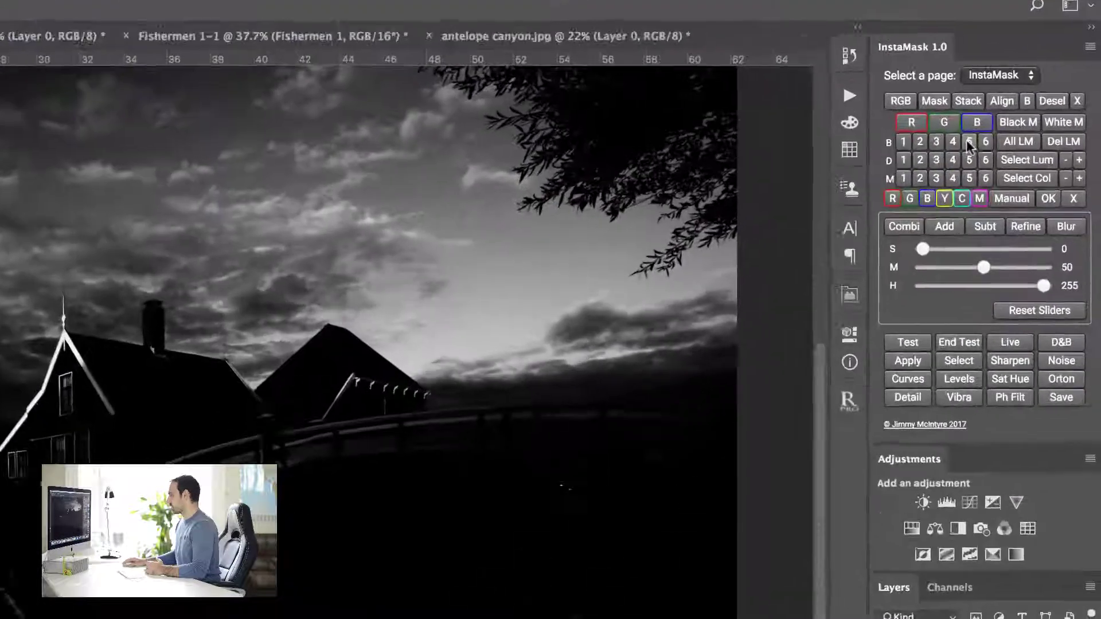
pyautogui.click(988, 118)
pyautogui.click(865, 153)
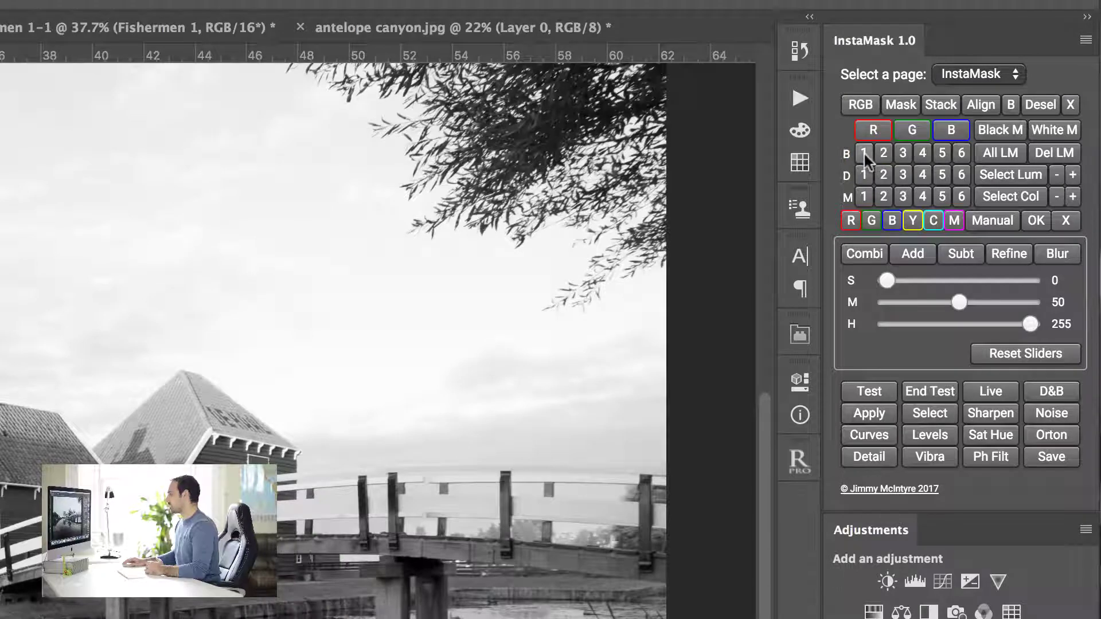
# Step: Delete the stored luminosity masks and switch between the mask and RGB views while checking the channel list
pyautogui.click(1061, 153)
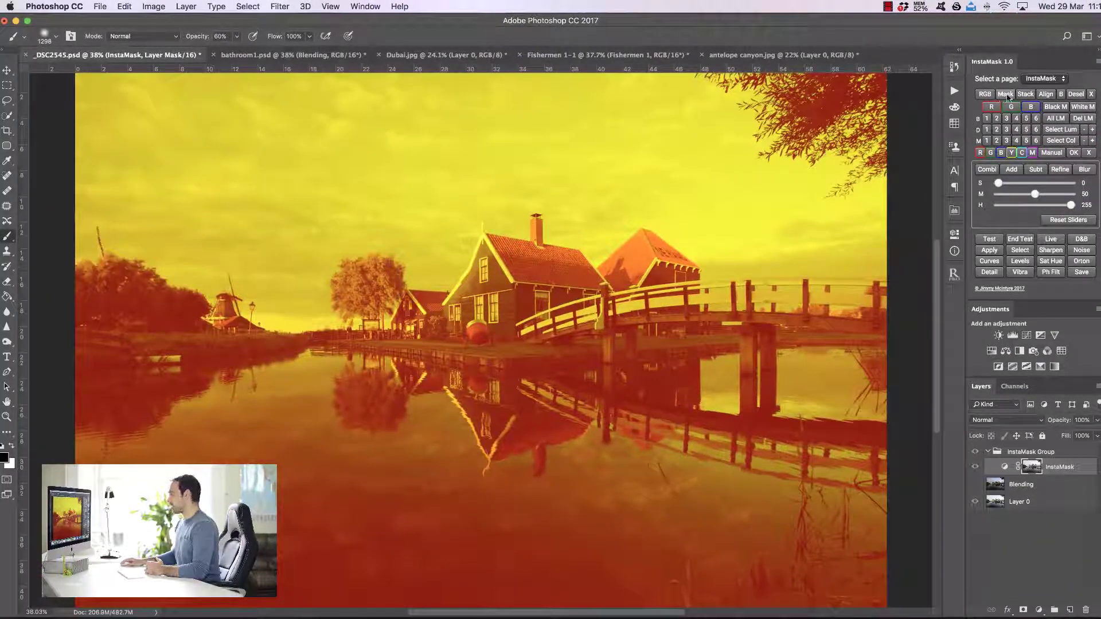
pyautogui.click(1006, 95)
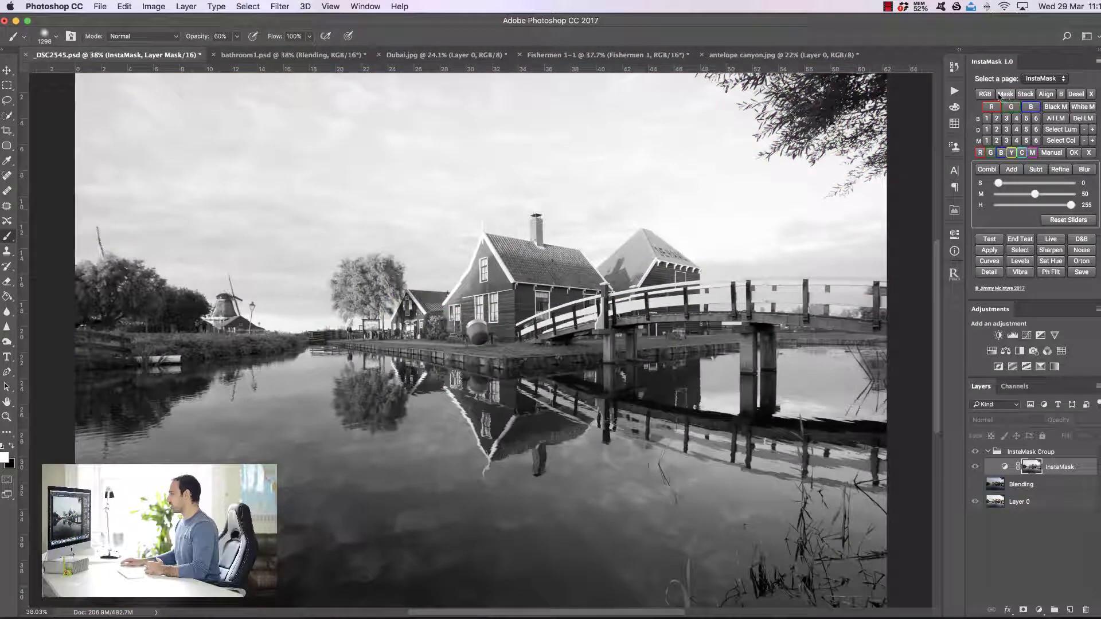
pyautogui.click(985, 95)
pyautogui.click(1015, 387)
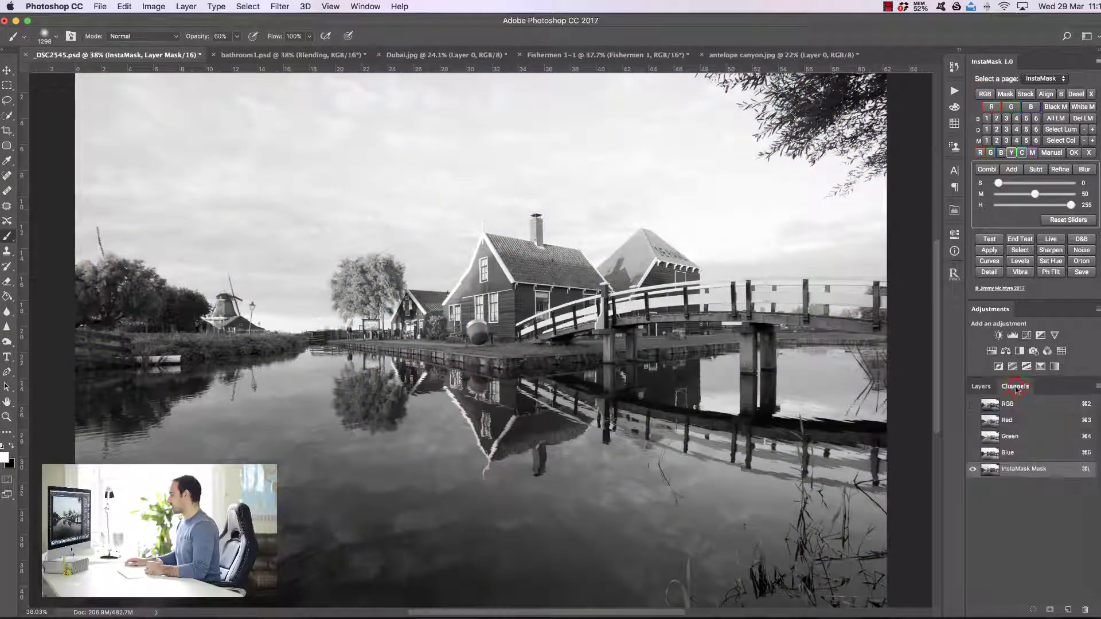
pyautogui.click(976, 388)
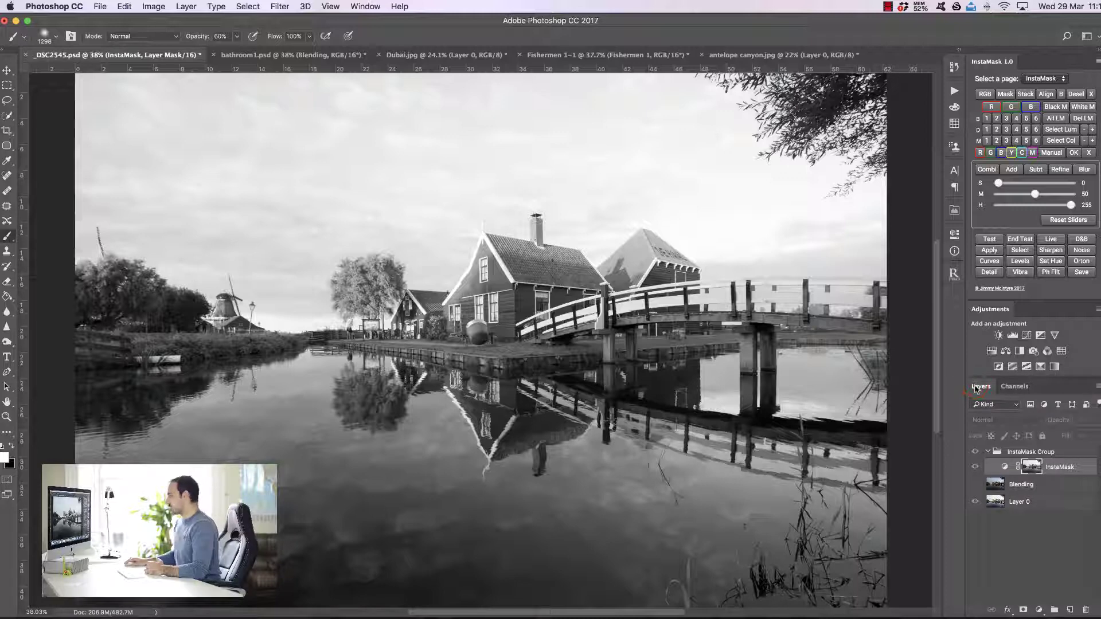
# Step: Compare the Blending layer with Layer 0 by toggling its visibility, leaving the Blending layer visible
pyautogui.click(976, 486)
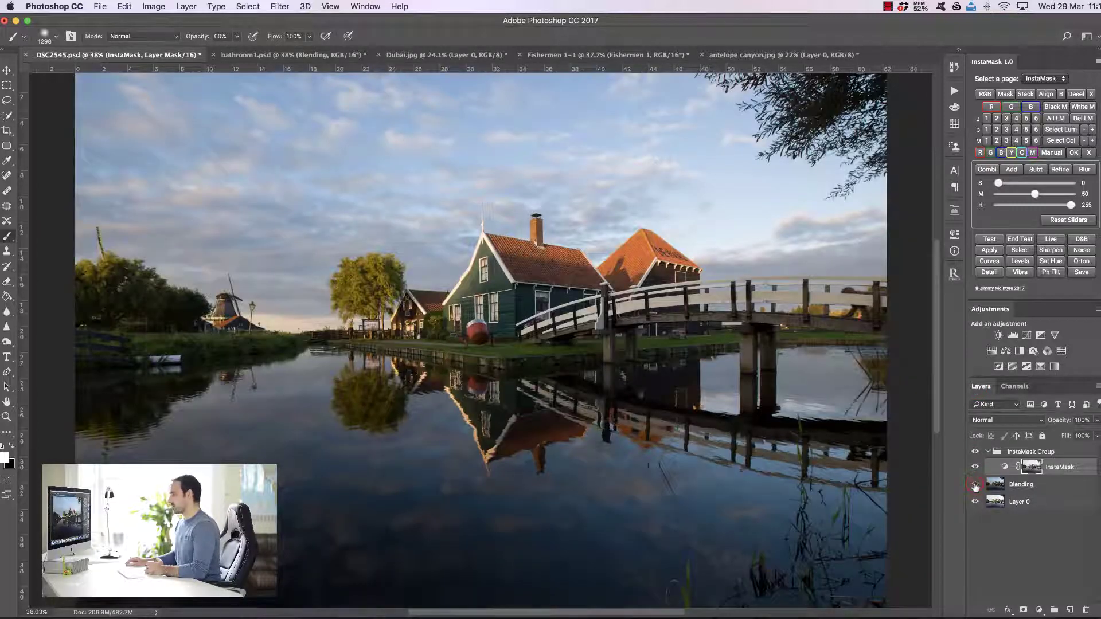
pyautogui.click(976, 485)
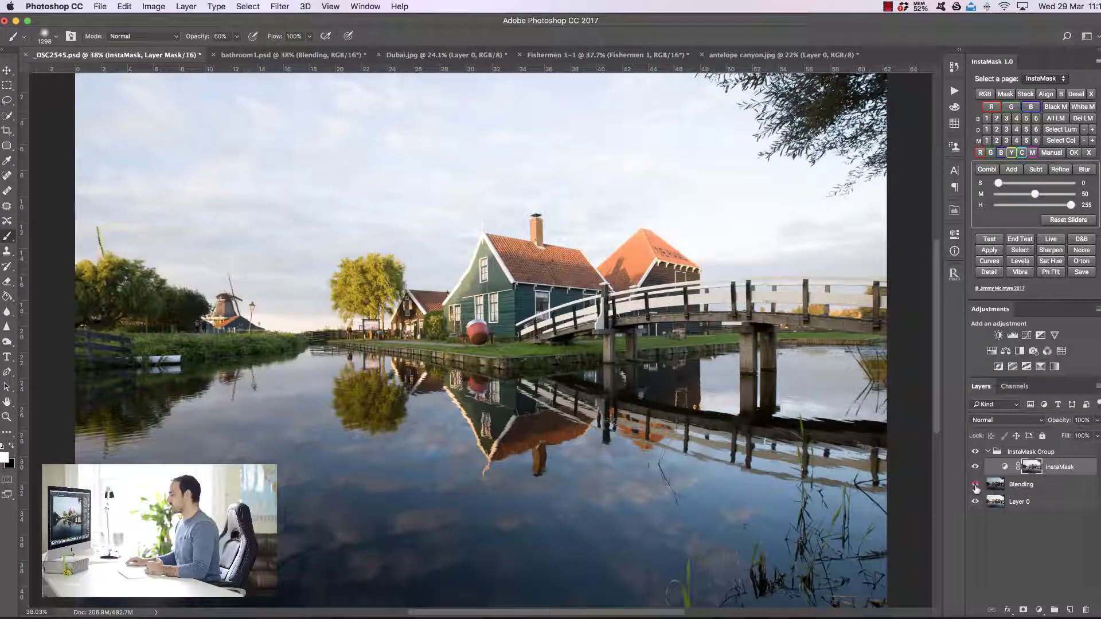
pyautogui.click(976, 486)
pyautogui.click(976, 486)
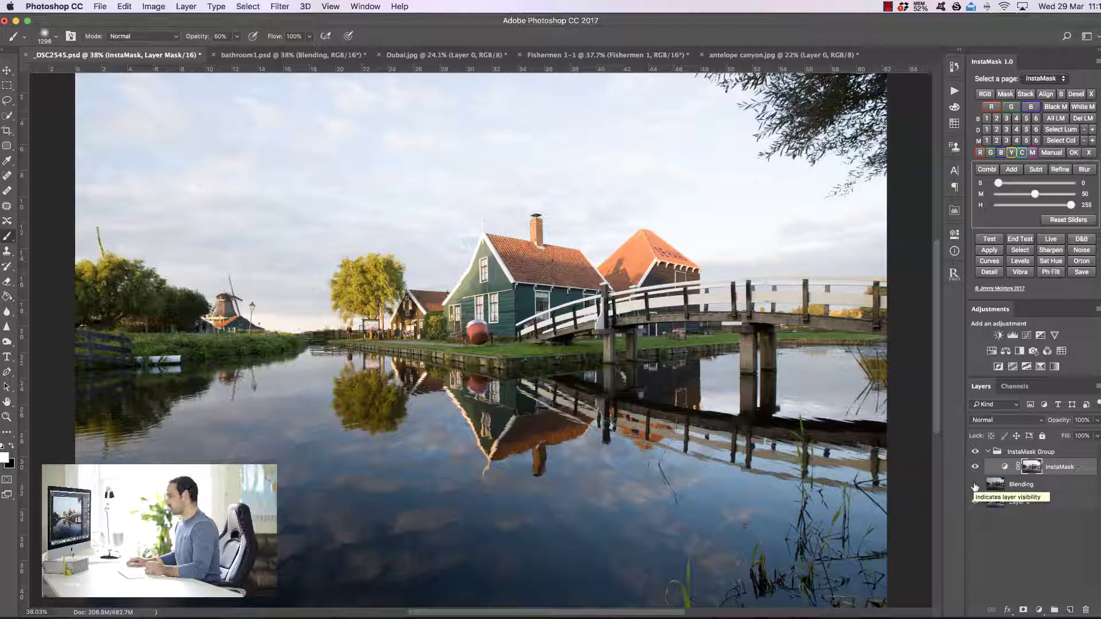
pyautogui.click(976, 485)
# Step: Test the Brights 1 mask on the Blending layer, compare with the masked layer hidden and shown, and end the test
pyautogui.click(1023, 486)
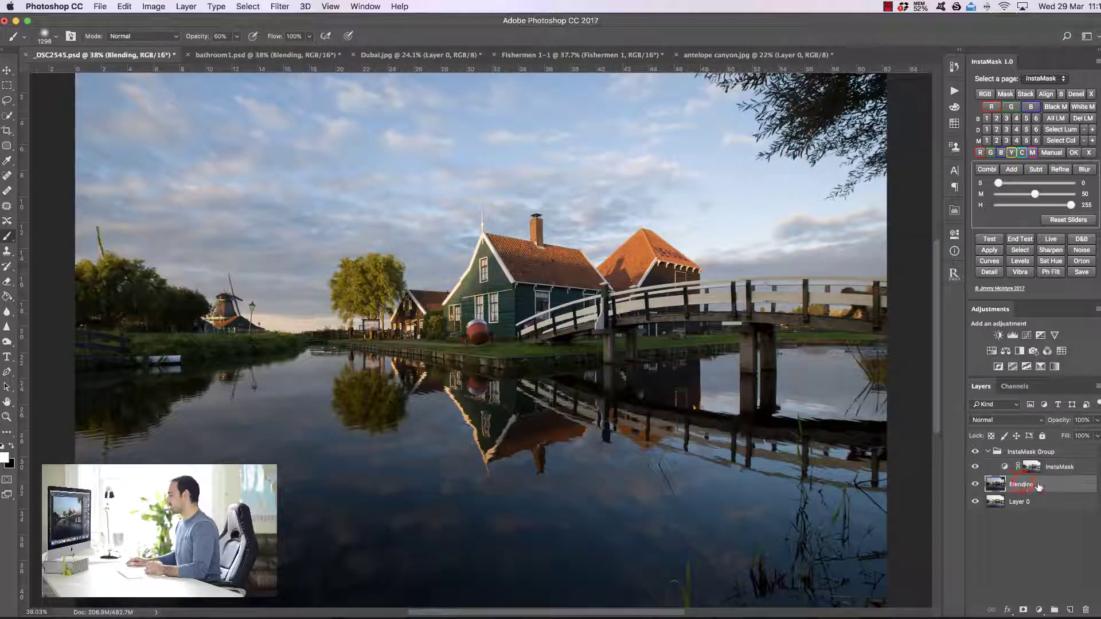
pyautogui.click(983, 240)
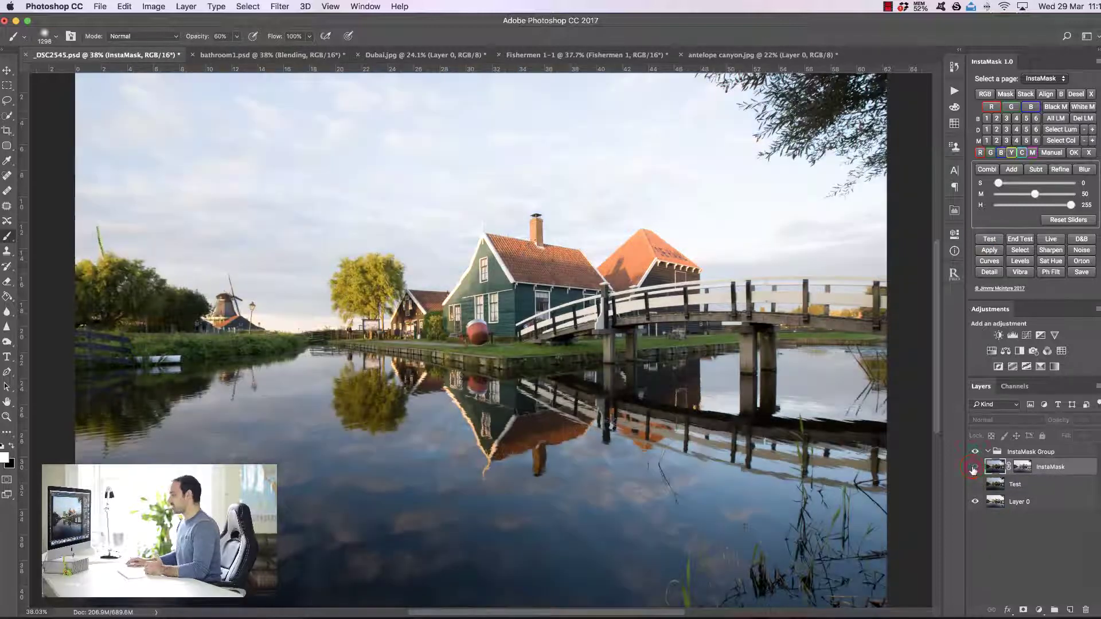
pyautogui.click(975, 467)
pyautogui.click(974, 468)
pyautogui.click(974, 467)
pyautogui.click(974, 468)
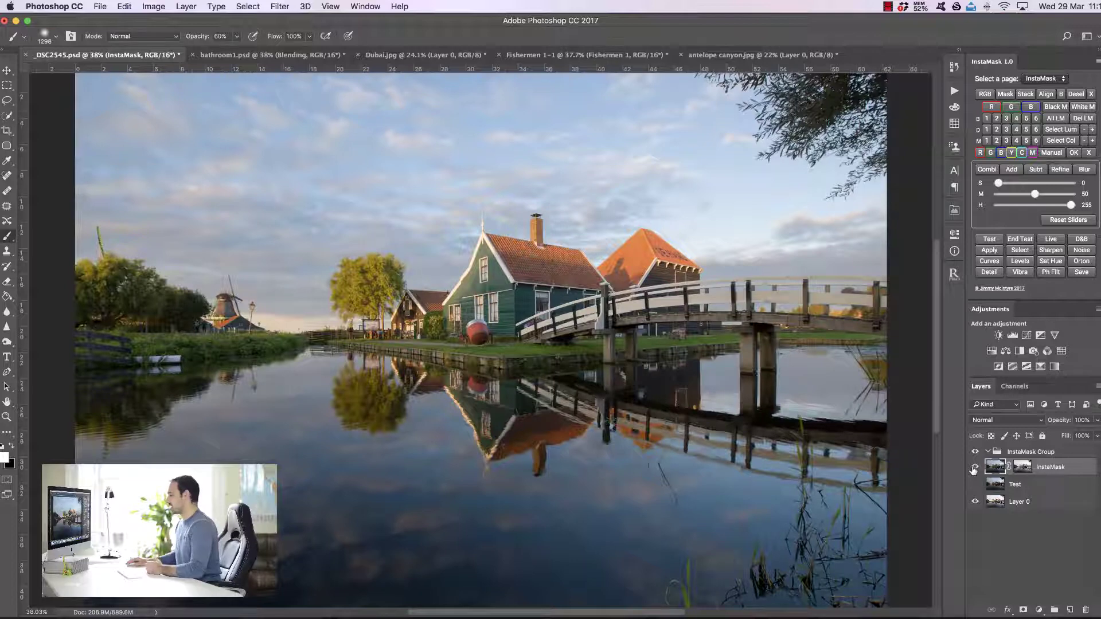
pyautogui.click(973, 468)
pyautogui.click(974, 468)
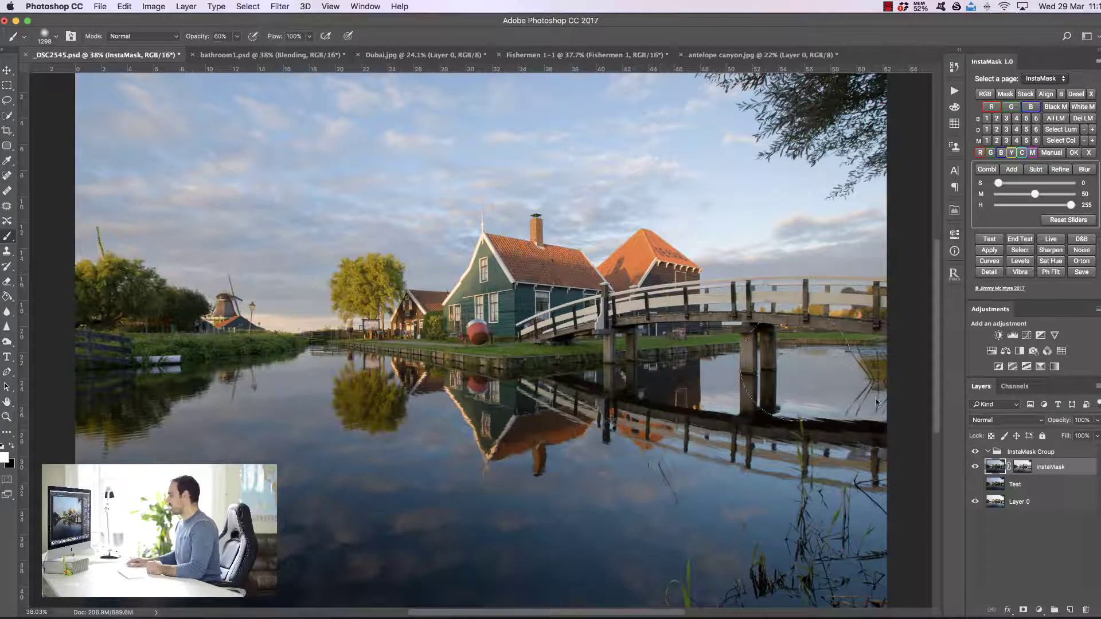
pyautogui.click(1020, 240)
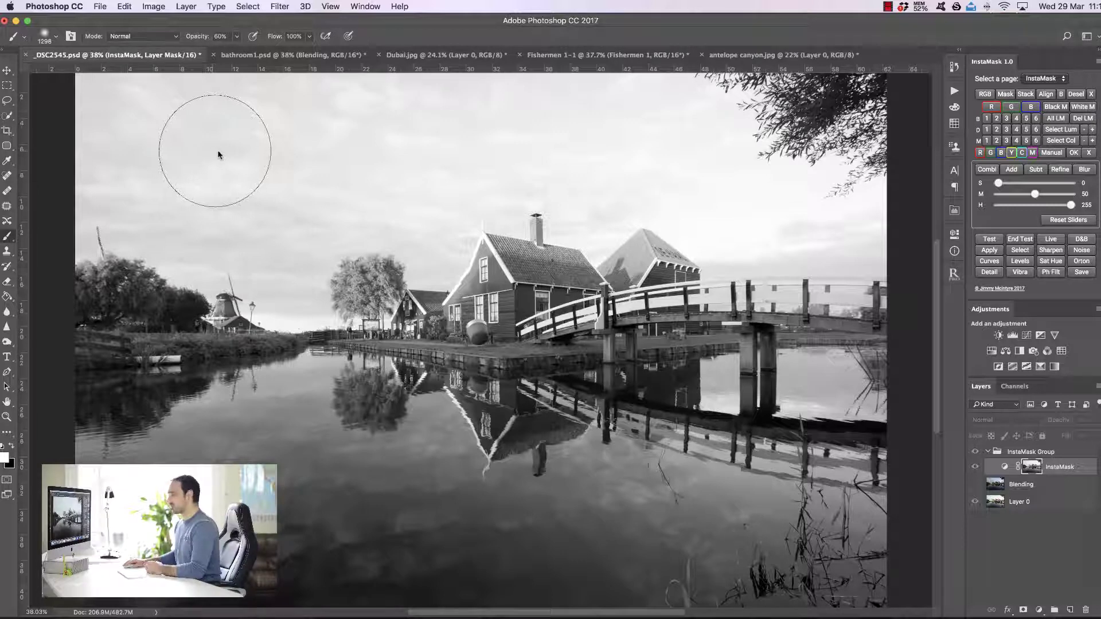
# Step: Try refining the mask with the M slider at 60 and H at 222, reset the sliders, and discard the InstaMask group
pyautogui.moveTo(1035, 196); pyautogui.dragTo(1063, 207)
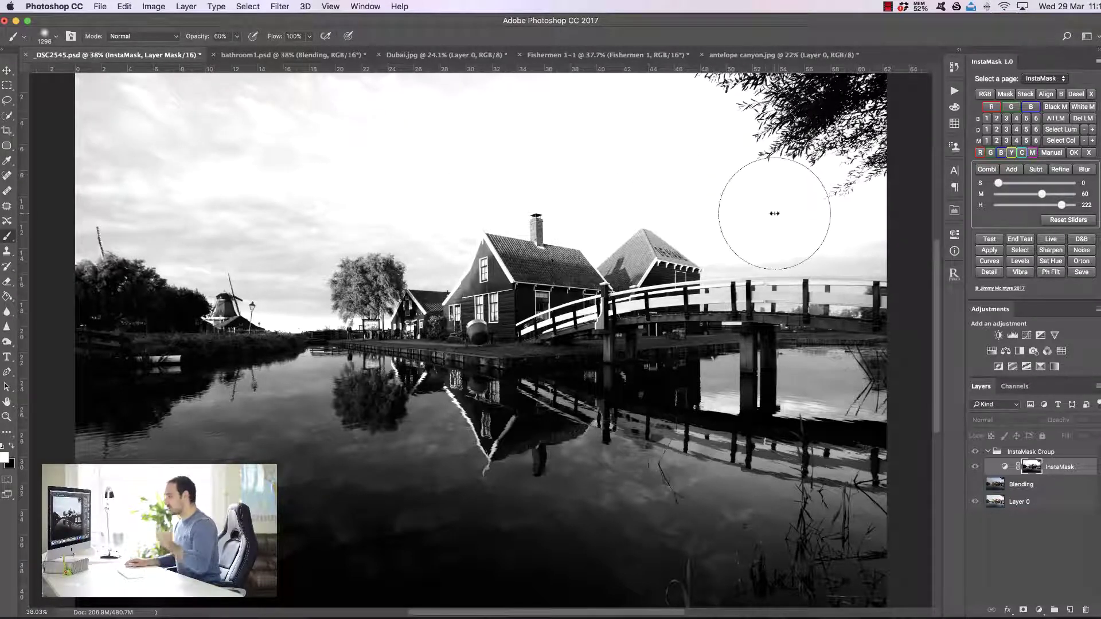
pyautogui.click(1066, 220)
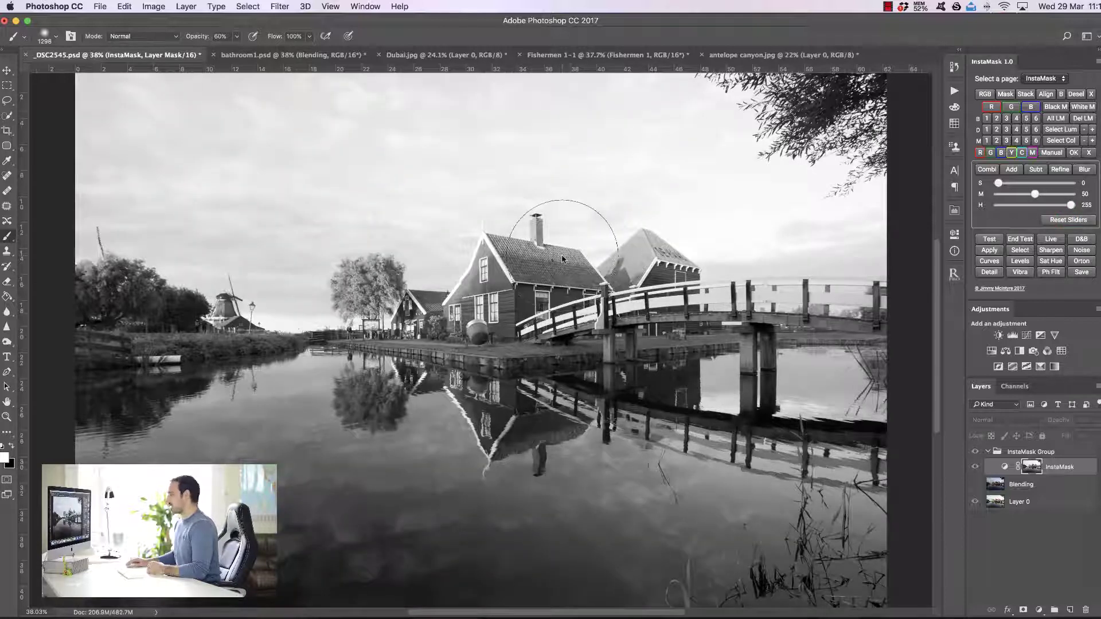
pyautogui.click(1092, 94)
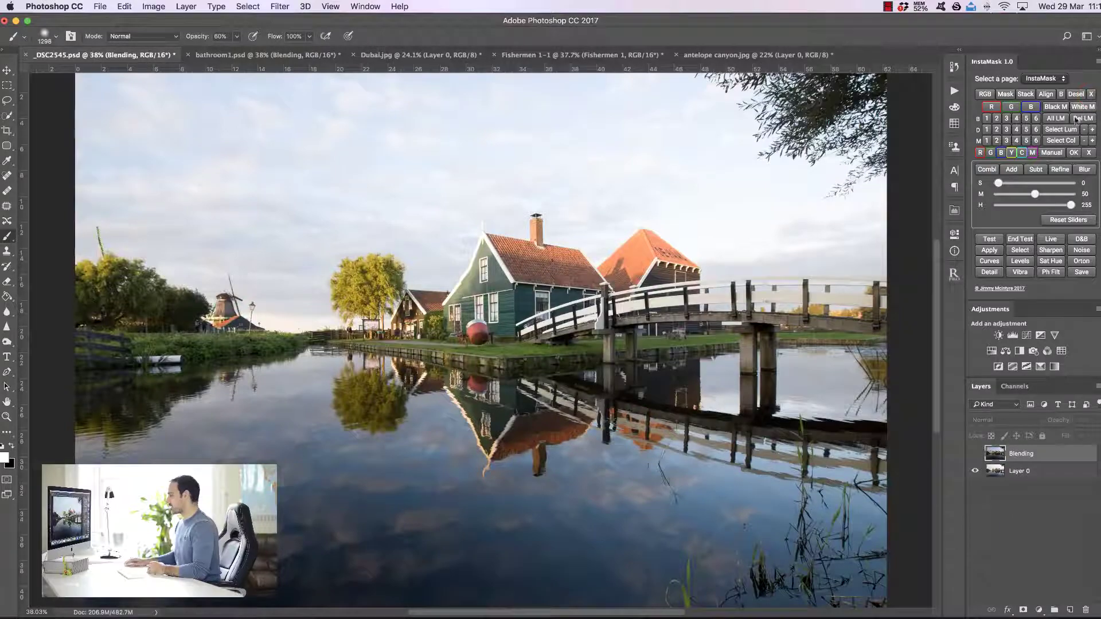
# Step: View the Red and Green channels of the image individually as greyscale
pyautogui.click(1014, 387)
pyautogui.click(1007, 422)
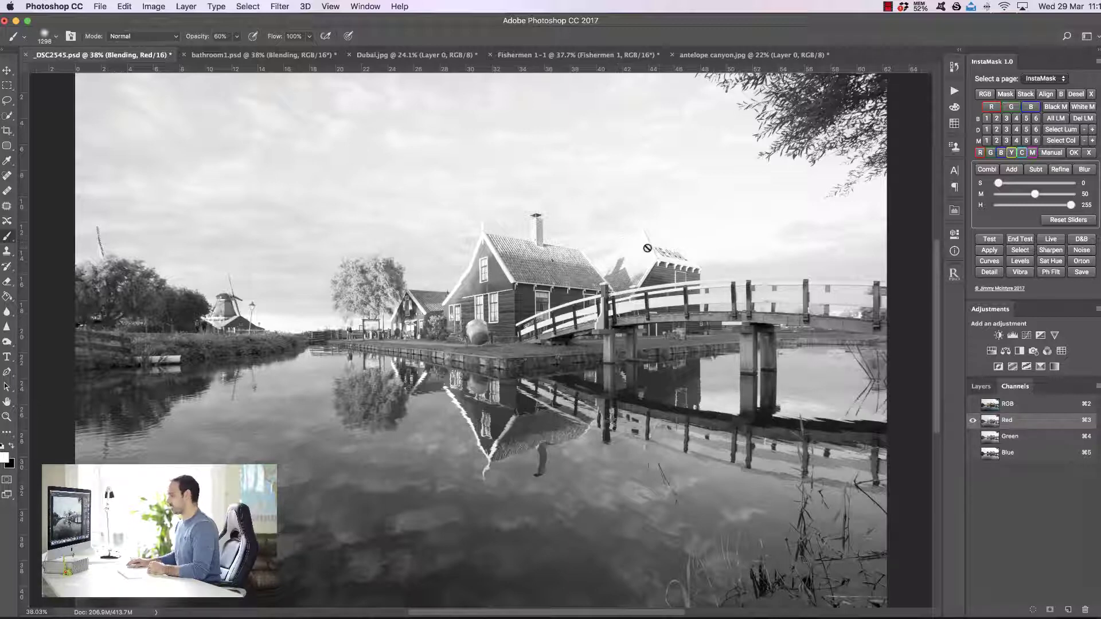
pyautogui.click(1010, 438)
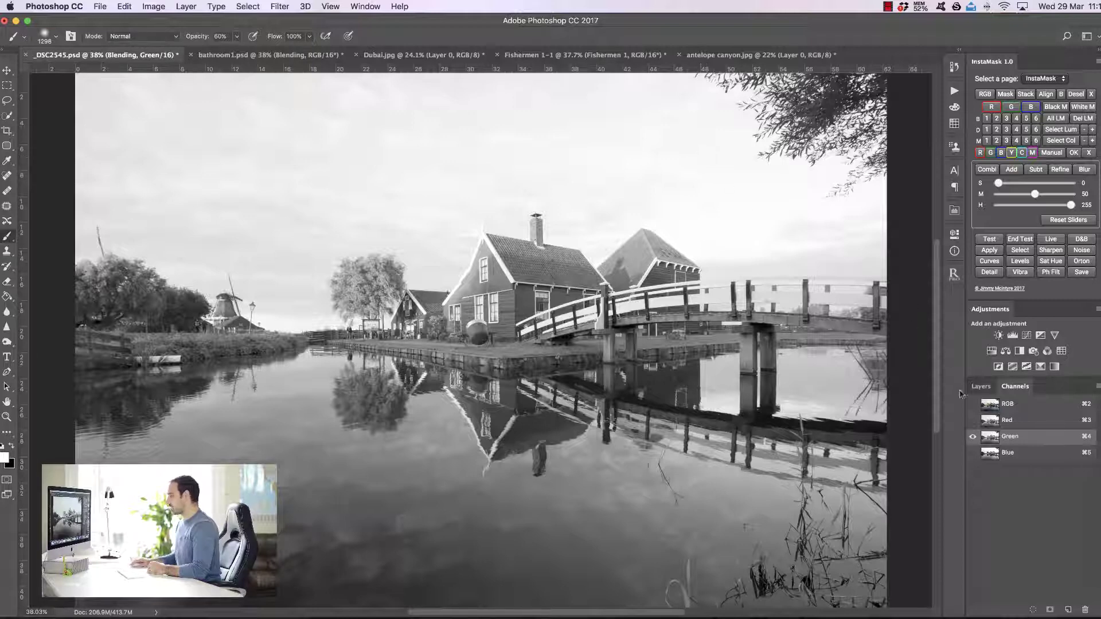
# Step: View the Blue channel alone as greyscale, and restore the full-colour RGB view
pyautogui.click(992, 457)
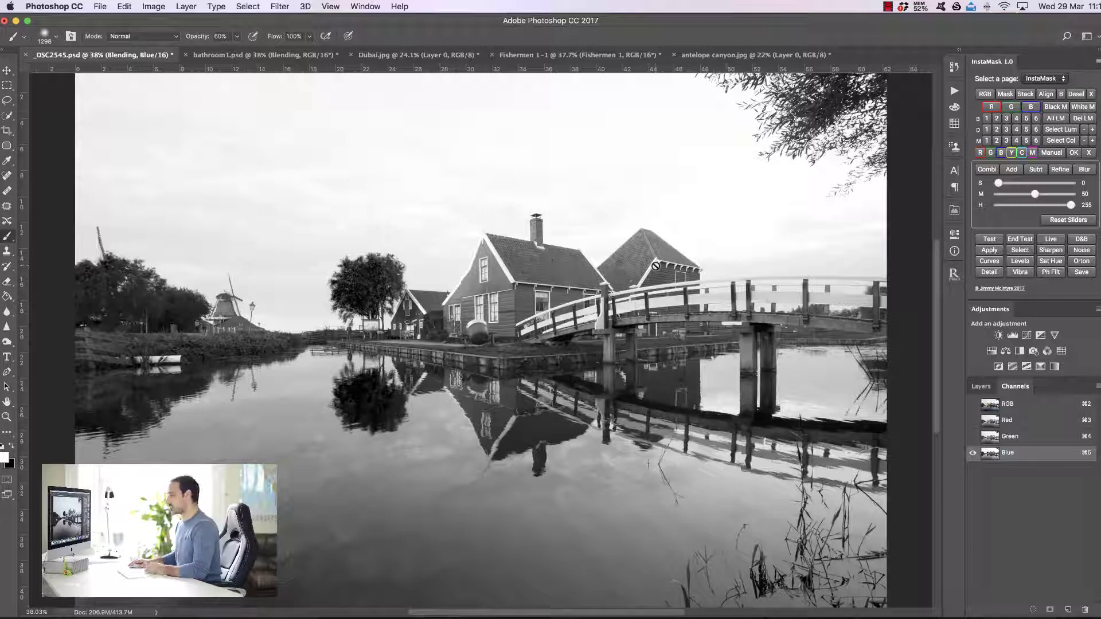
pyautogui.click(1019, 409)
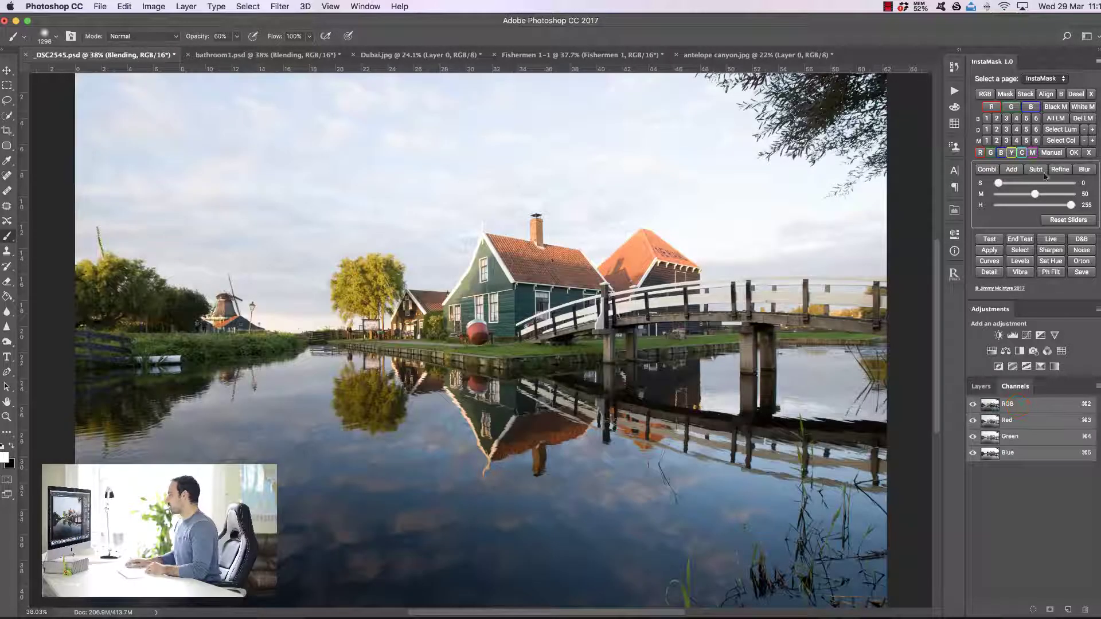
# Step: Generate the luminosity masks from the blue channel and preview Brights 3, Darks 4 and Midtones 1, ending on Brights 1
pyautogui.click(1032, 107)
pyautogui.scroll(5, 1043, 545)
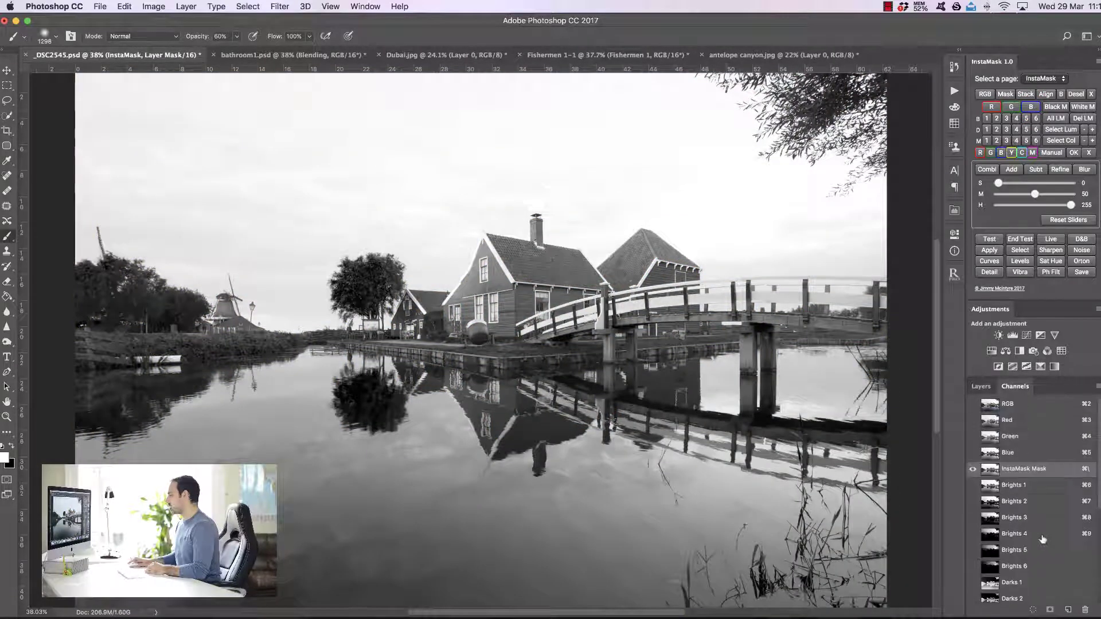
pyautogui.click(980, 387)
pyautogui.click(1007, 118)
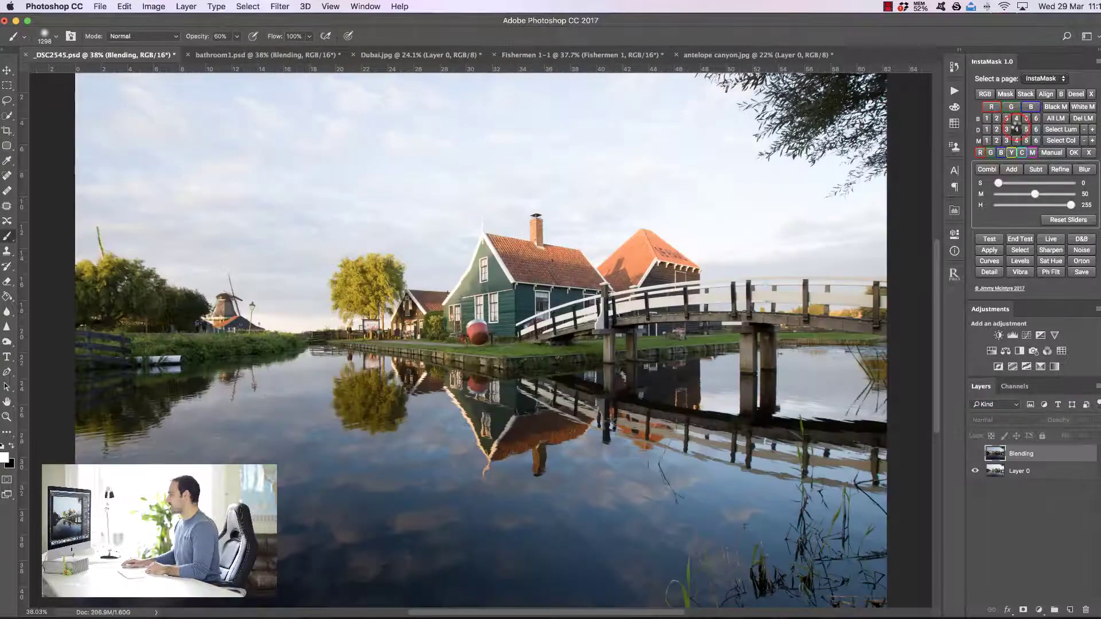
pyautogui.click(1016, 130)
pyautogui.click(986, 141)
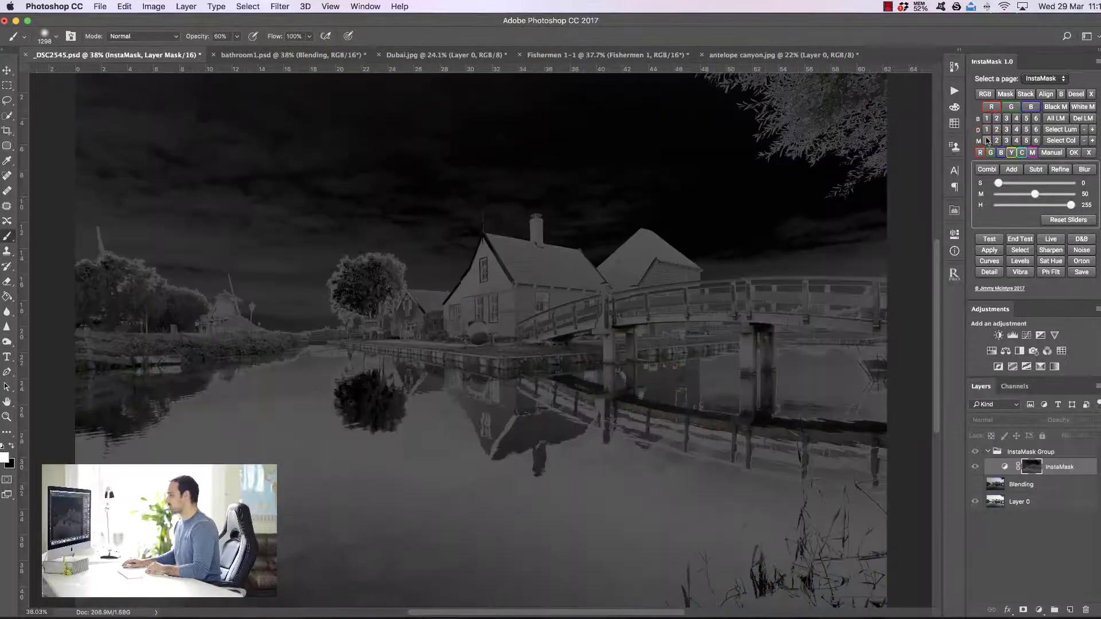
pyautogui.click(986, 118)
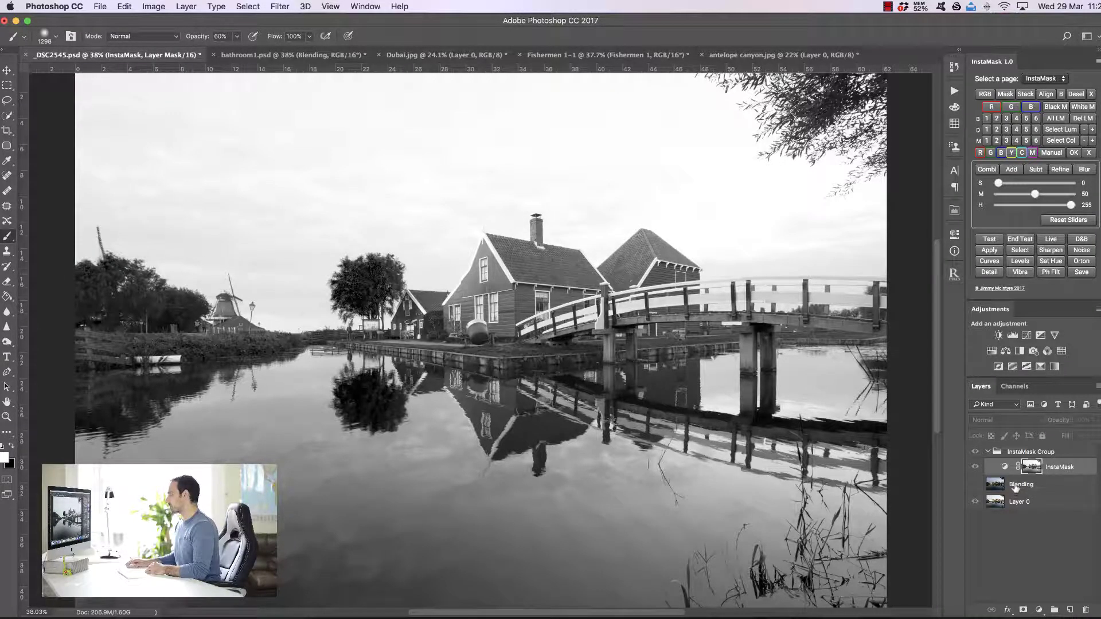
# Step: Show the Blending layer, test the blue-channel Brights 1 mask on it, and apply that mask to the layer
pyautogui.click(973, 486)
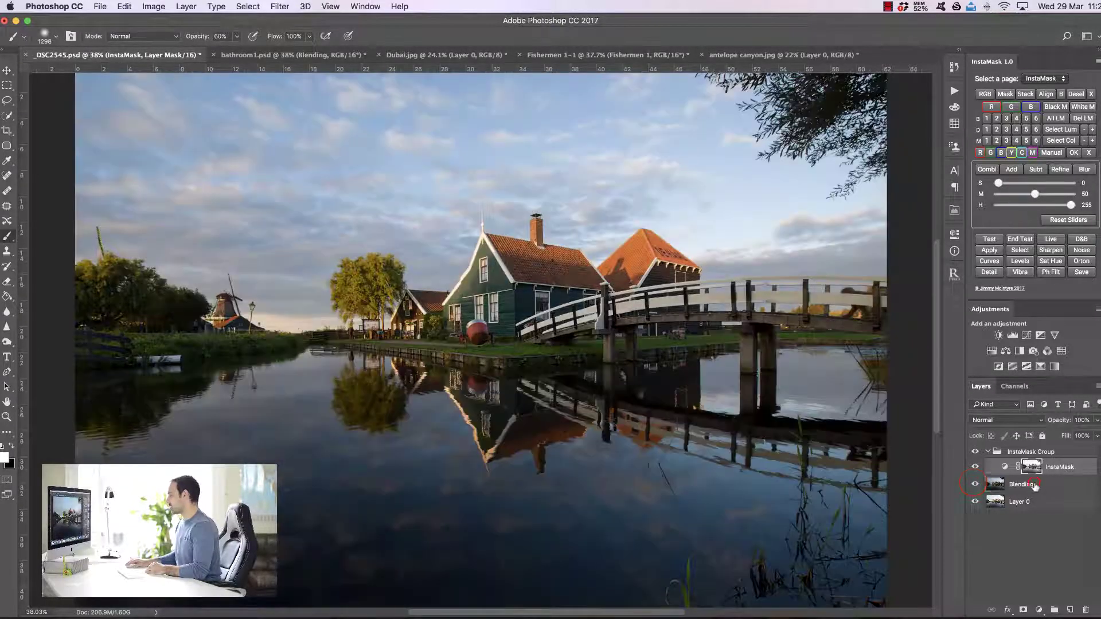
pyautogui.click(1030, 485)
pyautogui.click(989, 239)
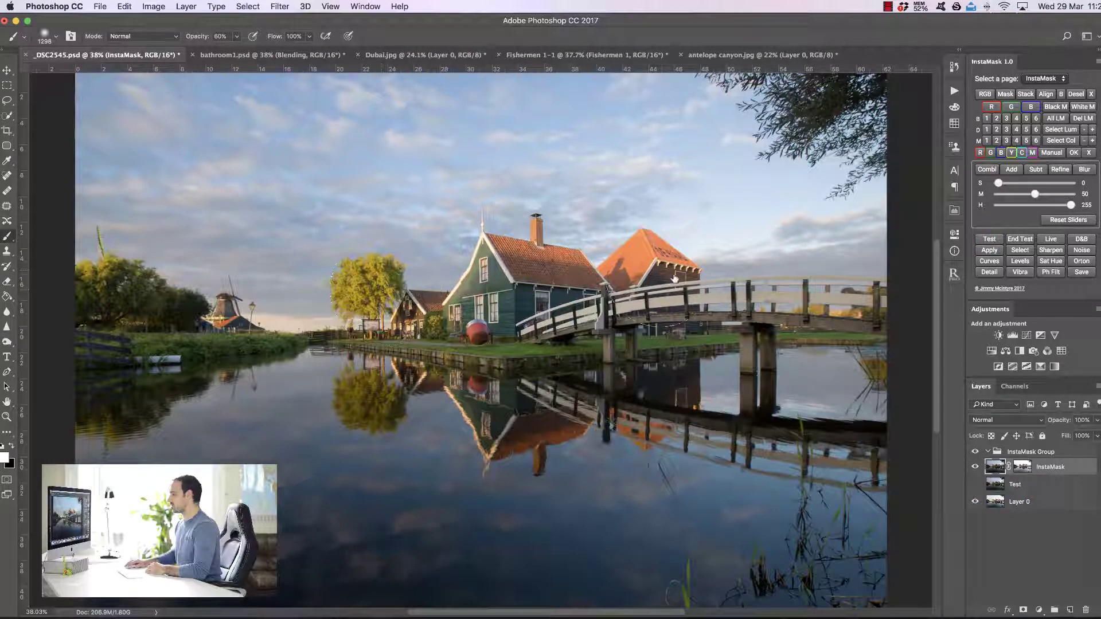
pyautogui.click(1019, 487)
pyautogui.click(990, 250)
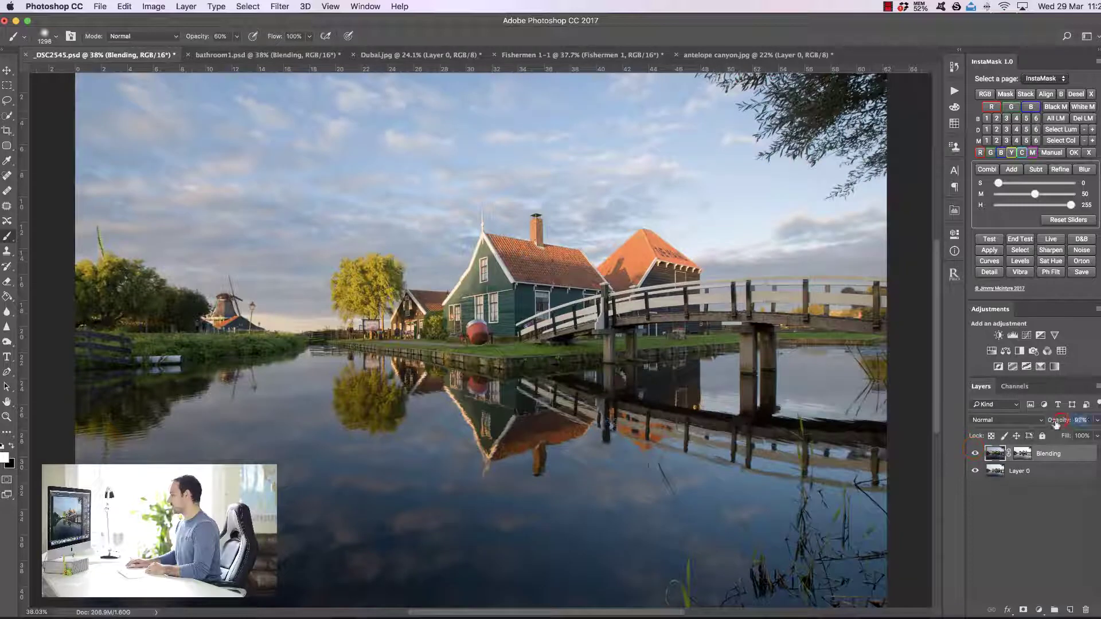
# Step: Lower the Blending layer's opacity to 73% and compare the blend with the layer hidden and shown, leaving it visible
pyautogui.moveTo(1060, 424); pyautogui.dragTo(1046, 424)
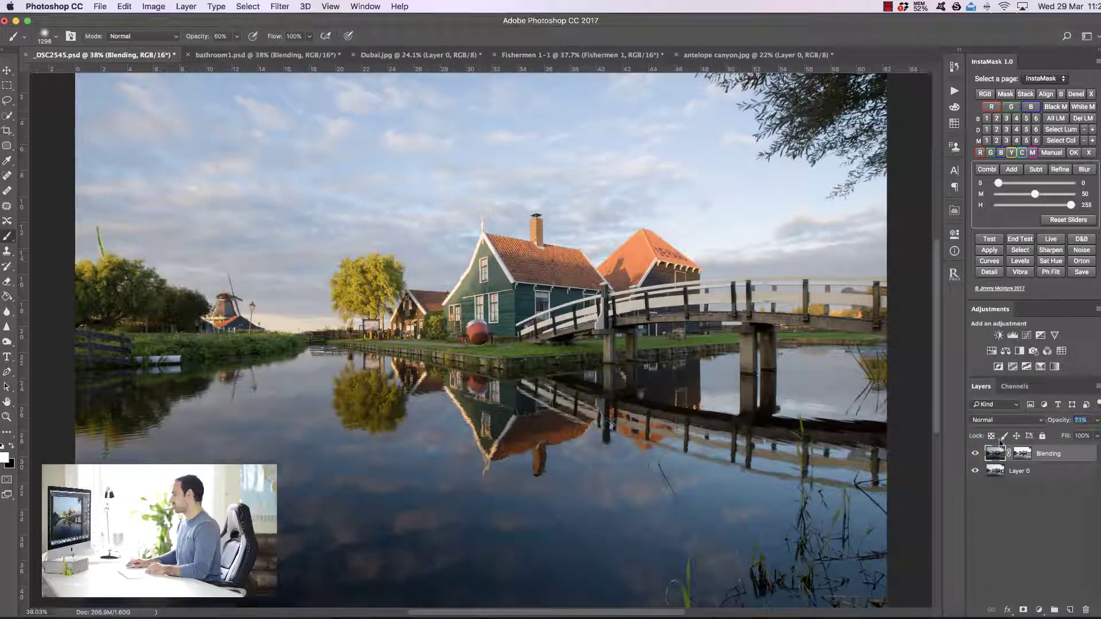
pyautogui.click(977, 453)
pyautogui.click(977, 454)
pyautogui.click(977, 453)
pyautogui.click(977, 454)
pyautogui.click(977, 454)
pyautogui.click(977, 454)
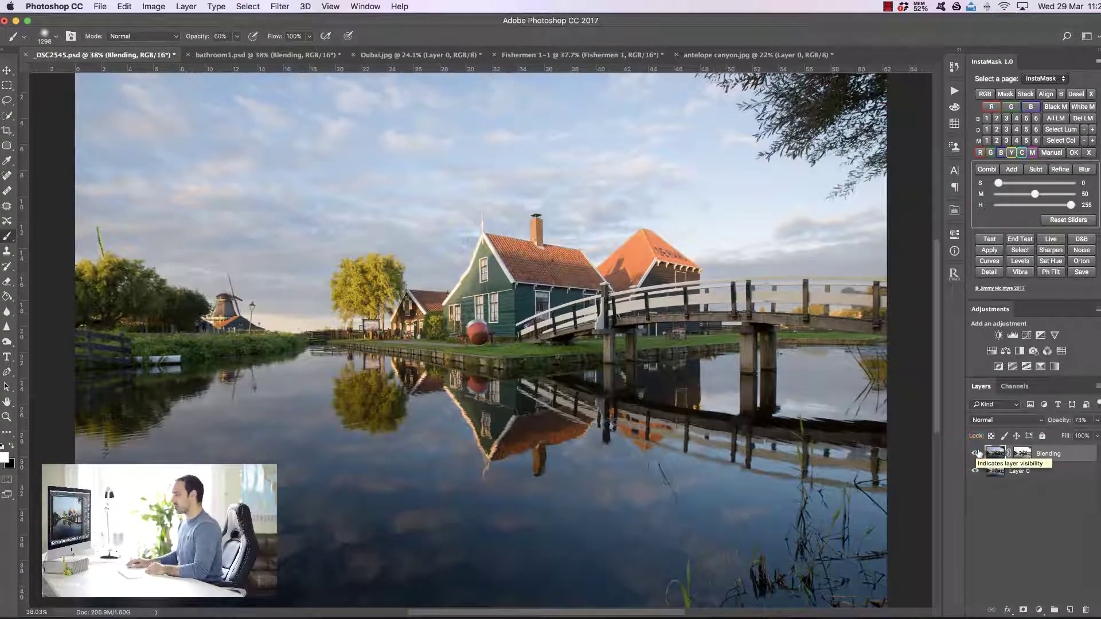
# Step: Examine the blend around the house roof and chimney up close, and fit the whole image on screen
pyautogui.press('z')
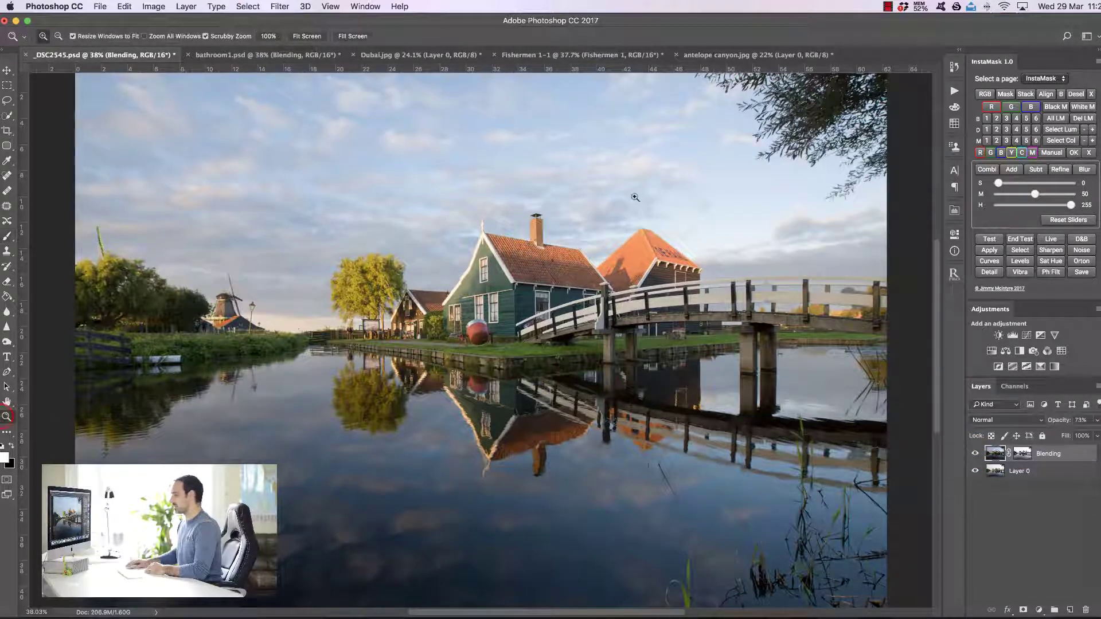
pyautogui.moveTo(590, 236); pyautogui.dragTo(659, 244)
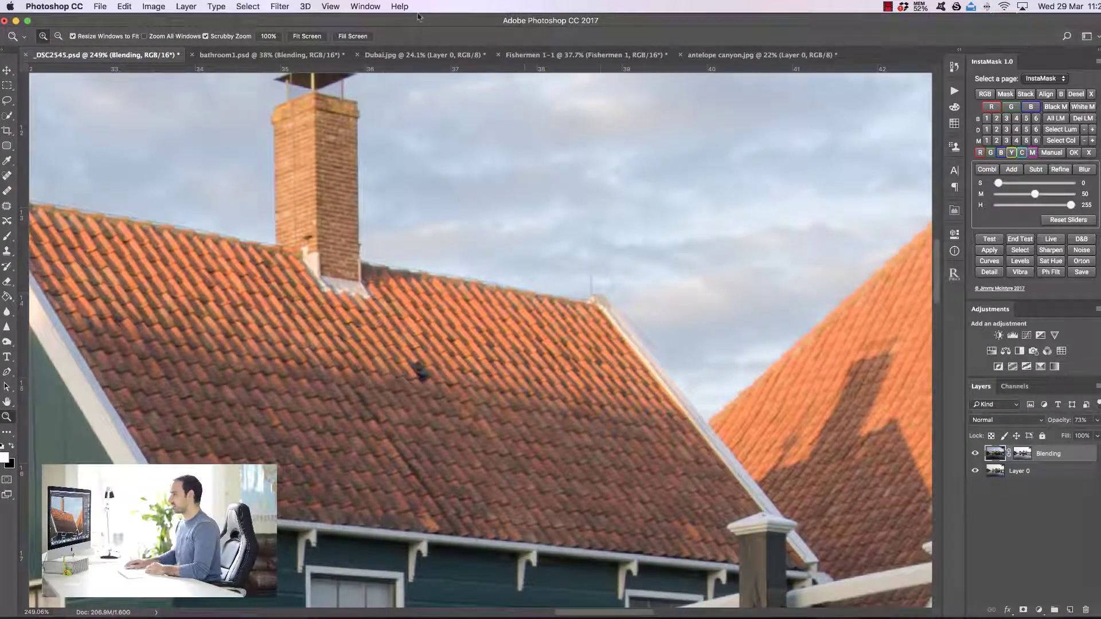
pyautogui.click(306, 36)
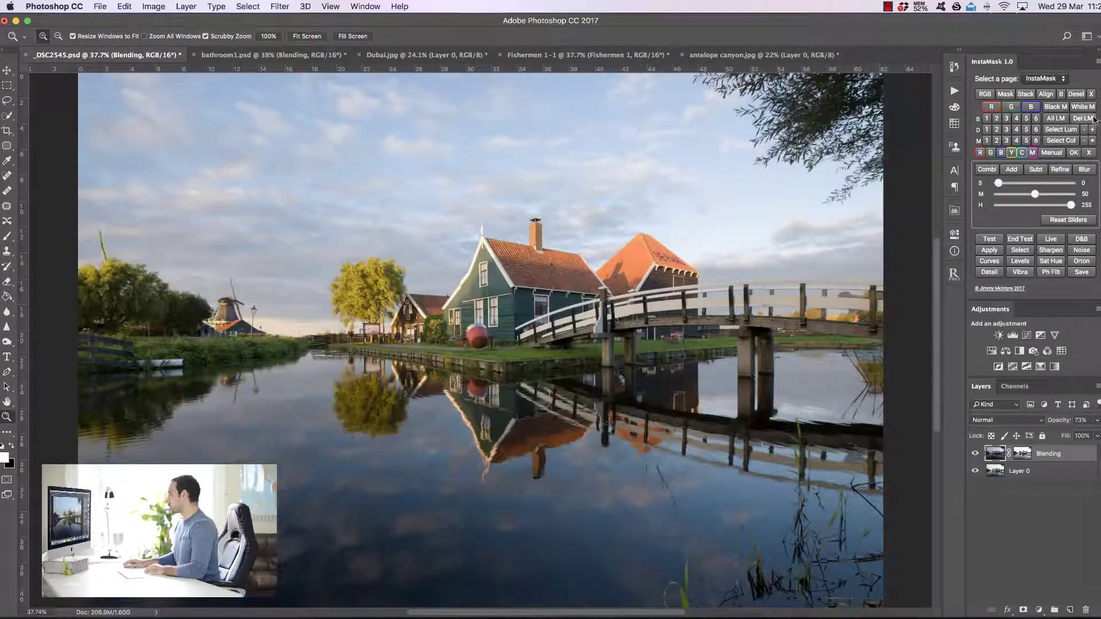
# Step: Switch to the bathroom1.psd document and hide its Blending layer to reveal the brighter exposure
pyautogui.click(1017, 387)
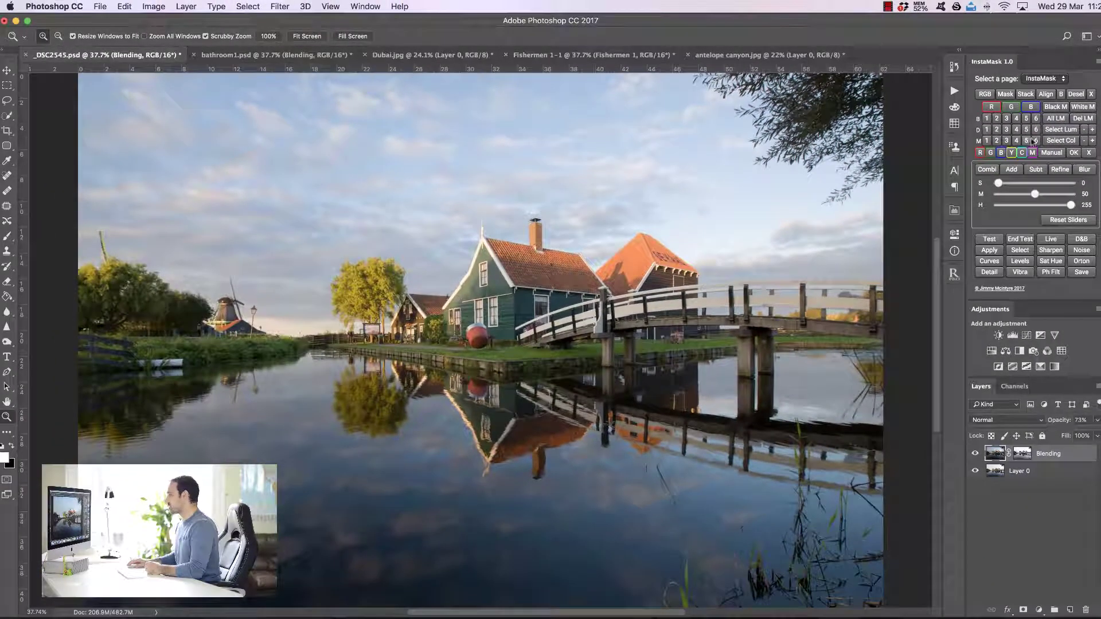
pyautogui.click(252, 55)
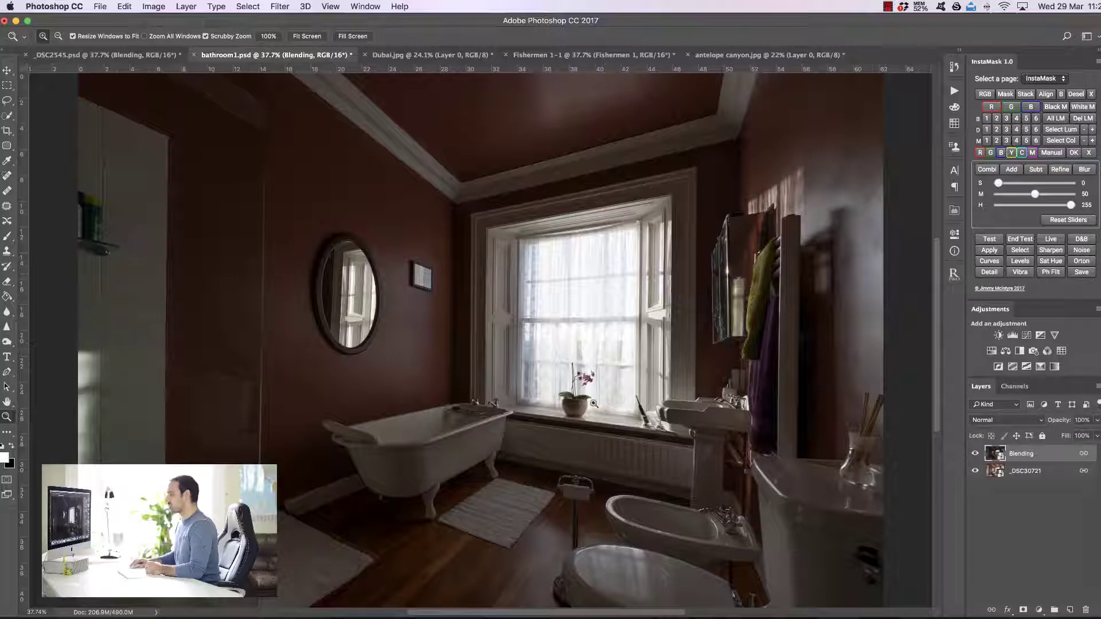
pyautogui.click(976, 455)
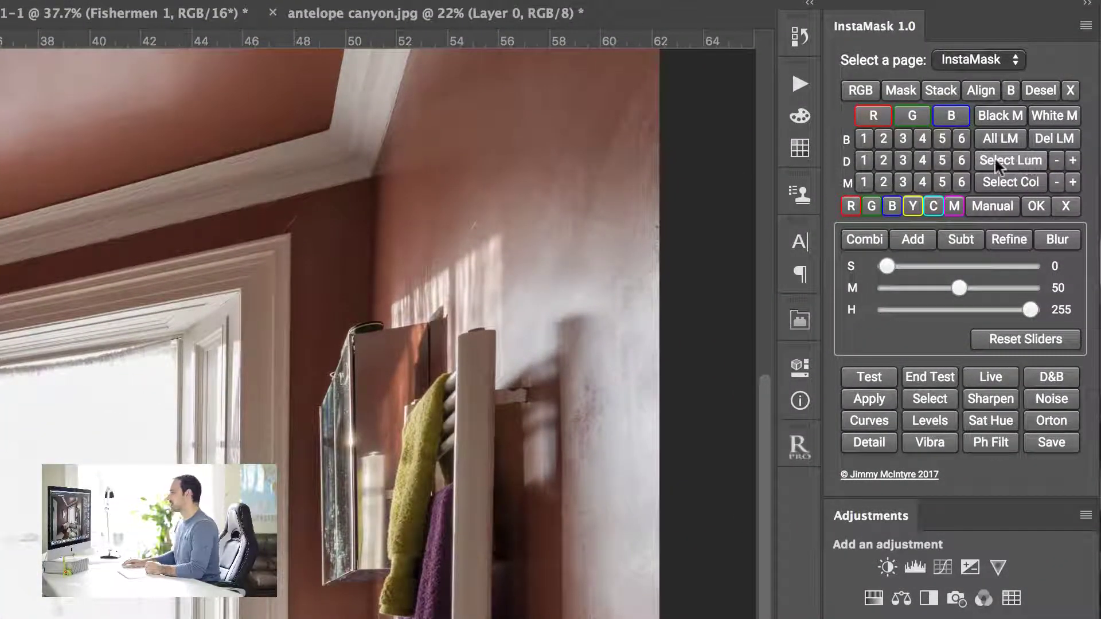
# Step: Create an InstaMask mask with Select Lum by sampling the bright upper part of the bathroom window and accepting the colour
pyautogui.click(1007, 161)
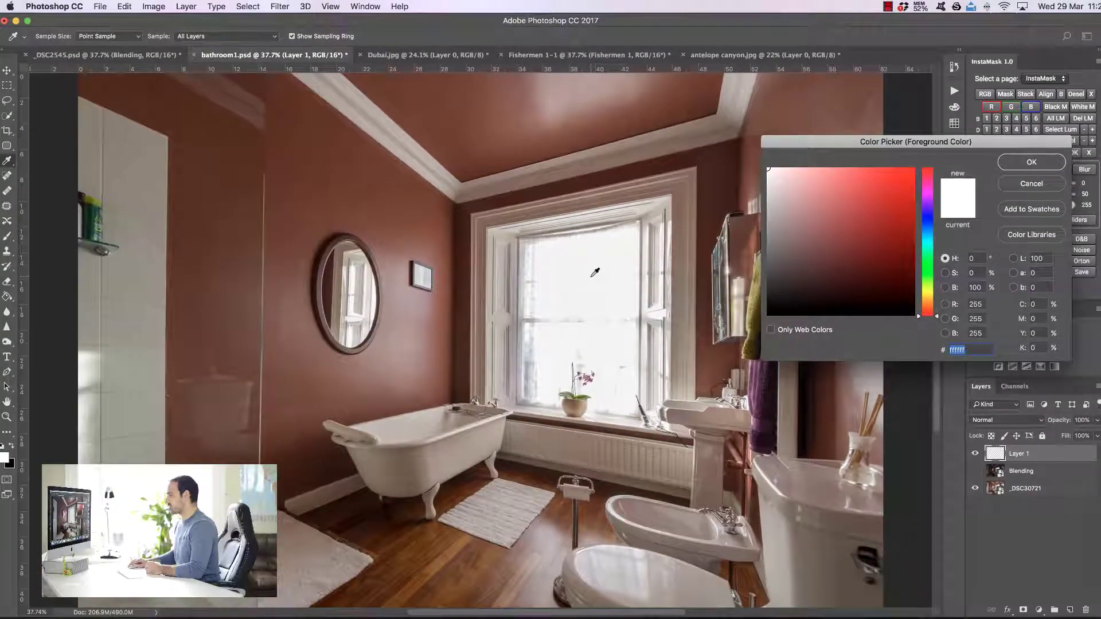
pyautogui.click(592, 276)
pyautogui.click(587, 269)
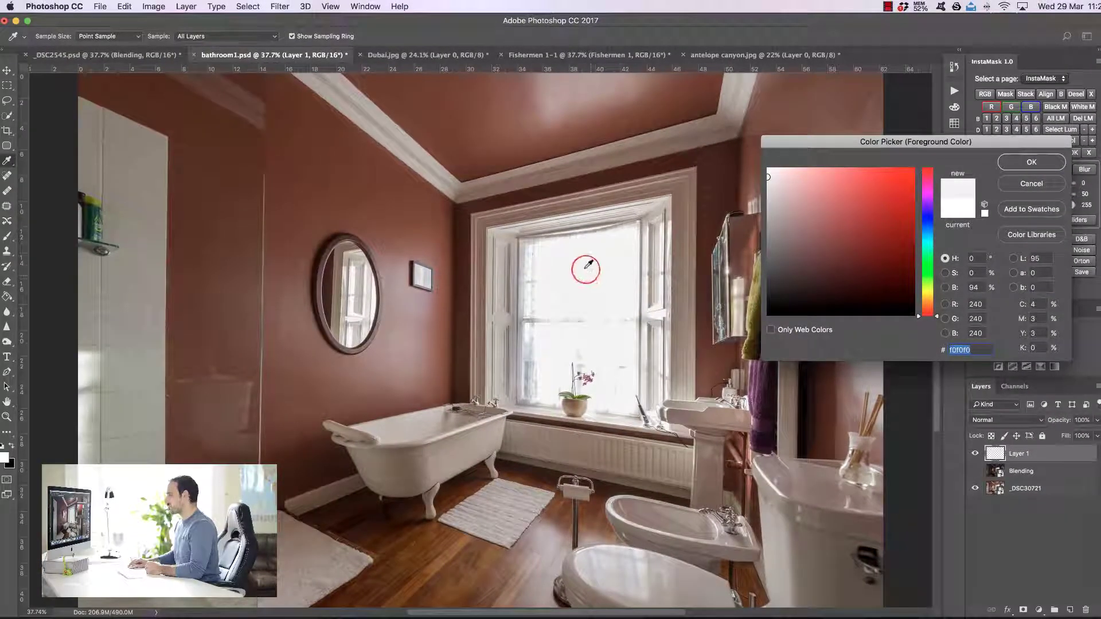
pyautogui.click(1031, 164)
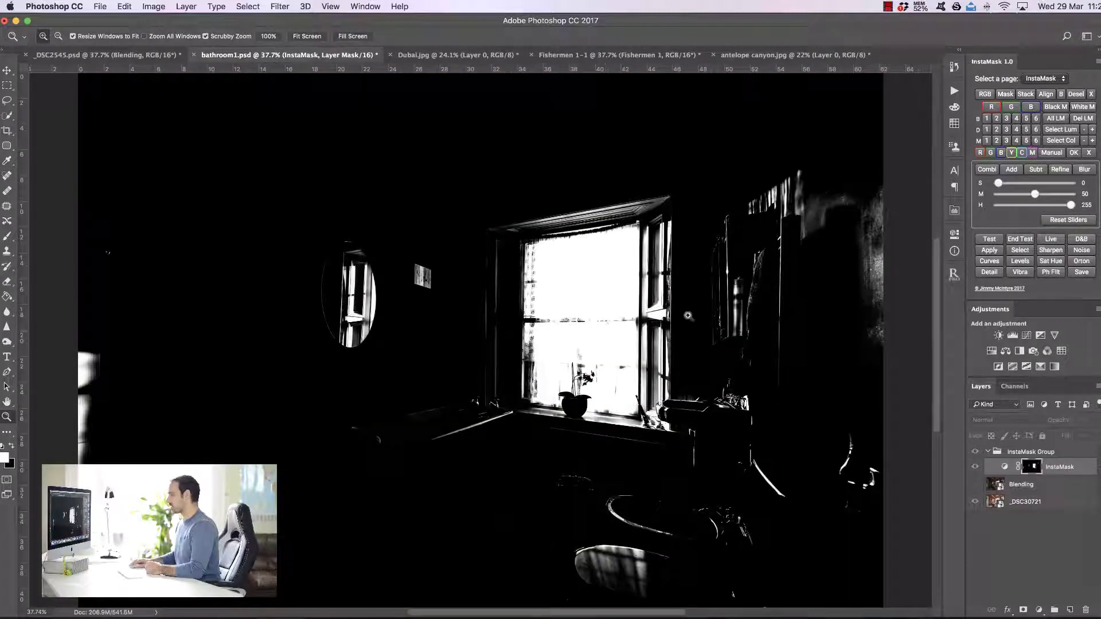
# Step: Widen the selected luminosity range of the window mask by five increments
pyautogui.click(1093, 129)
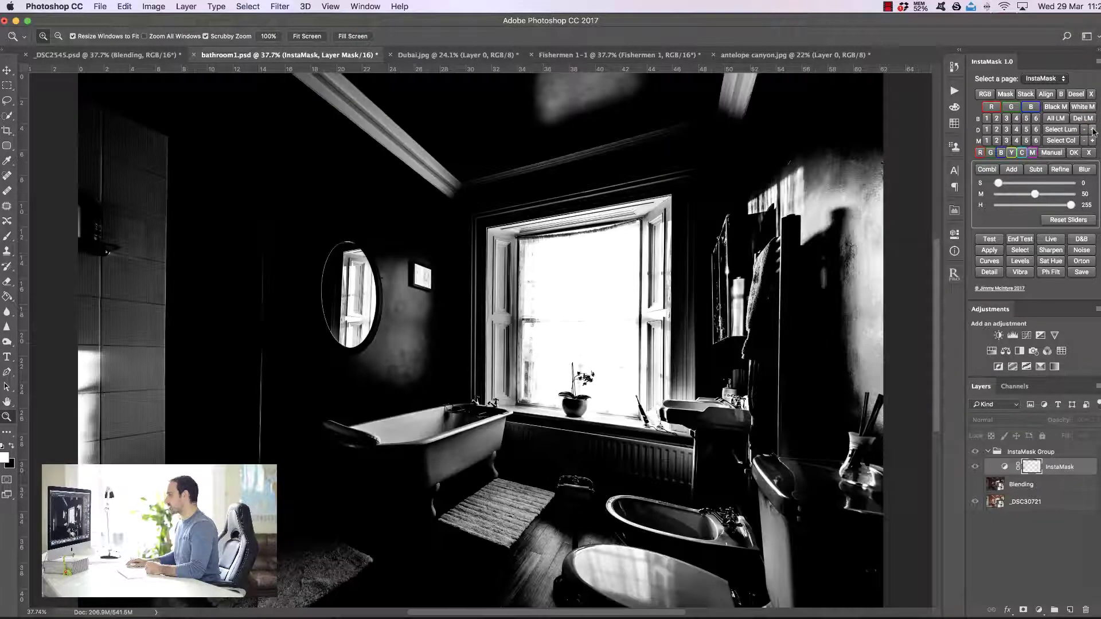
pyautogui.click(1094, 130)
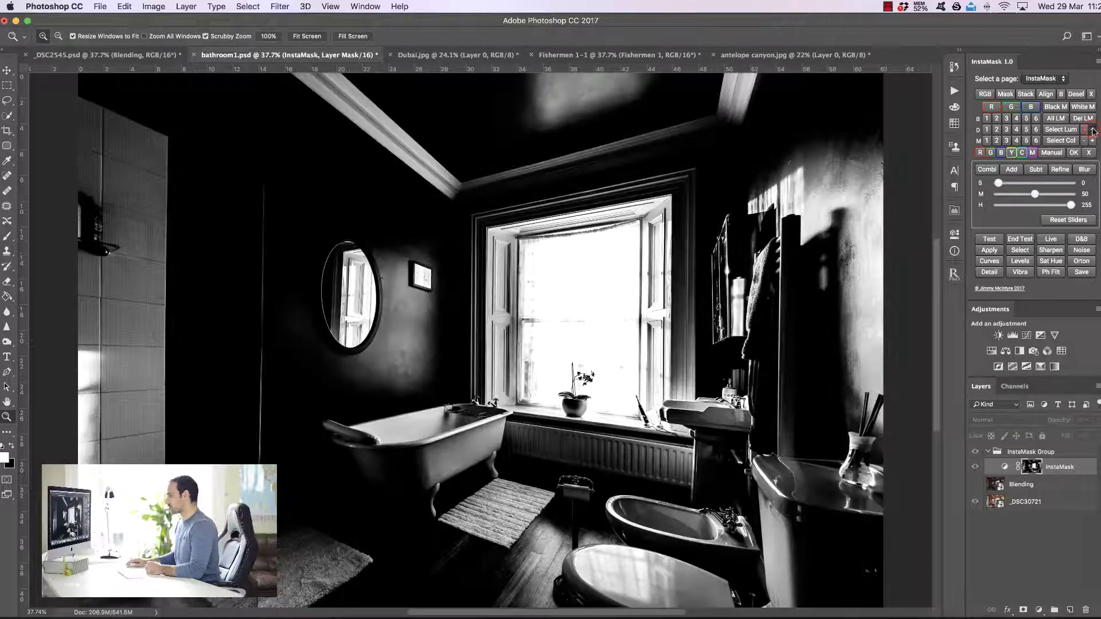
pyautogui.click(1093, 130)
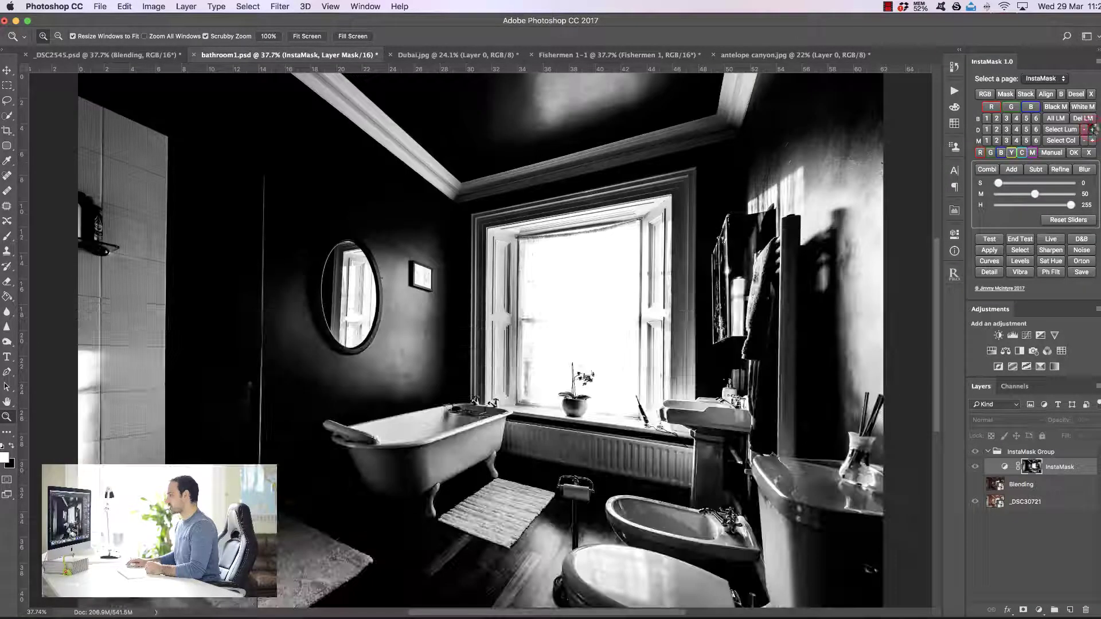
pyautogui.click(1093, 130)
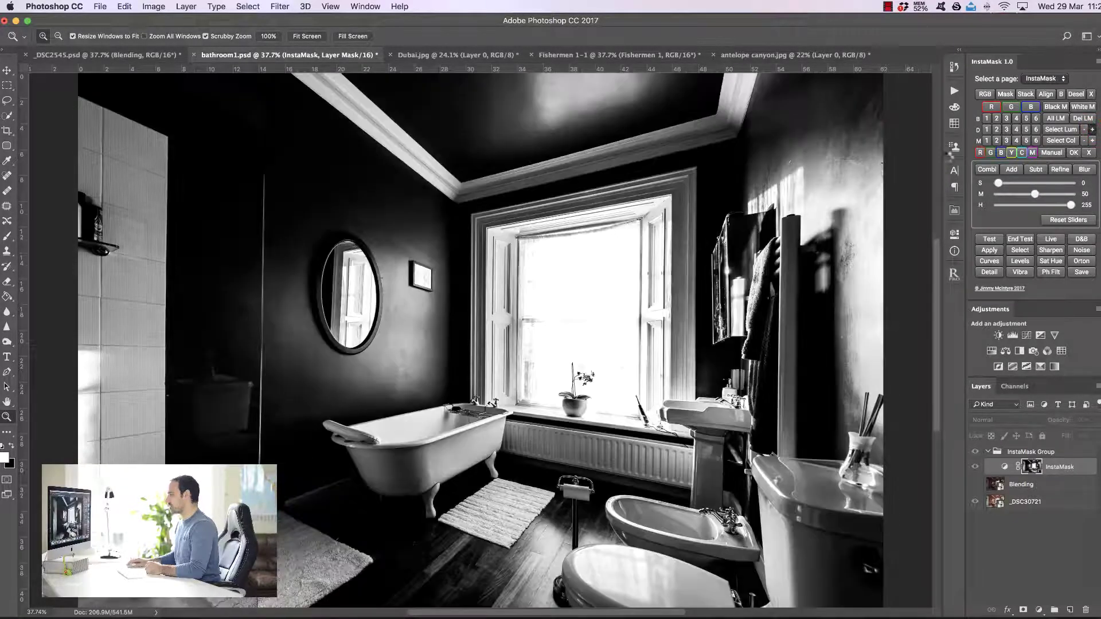
pyautogui.click(1093, 130)
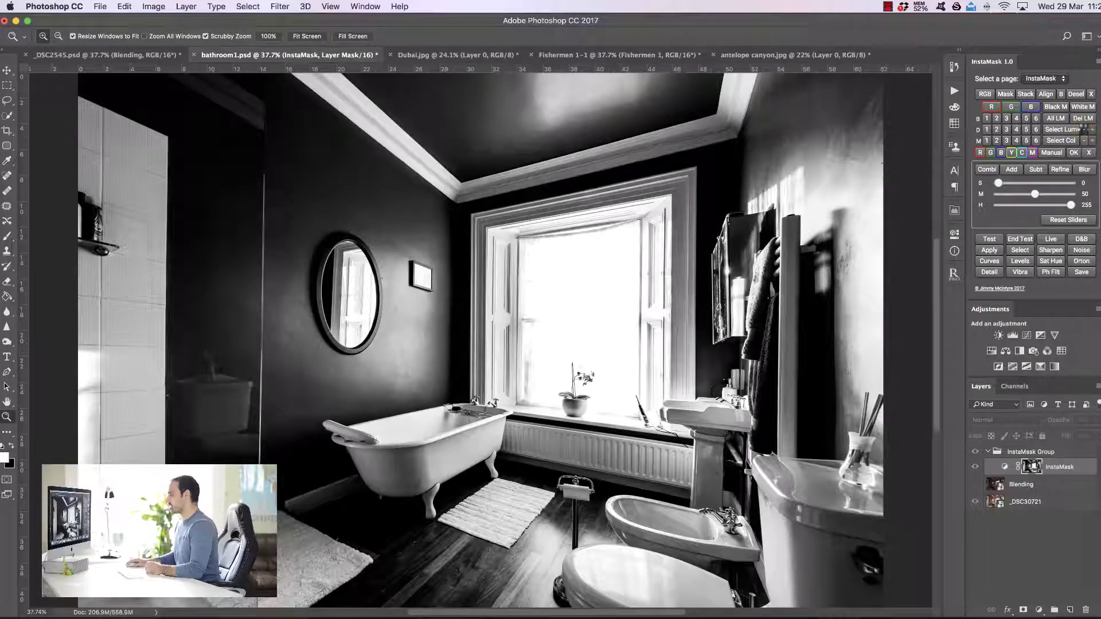
# Step: Narrow the mask's luminosity range by seven increments to concentrate it on the window highlights
pyautogui.click(1084, 130)
pyautogui.click(1084, 130)
pyautogui.click(1084, 130)
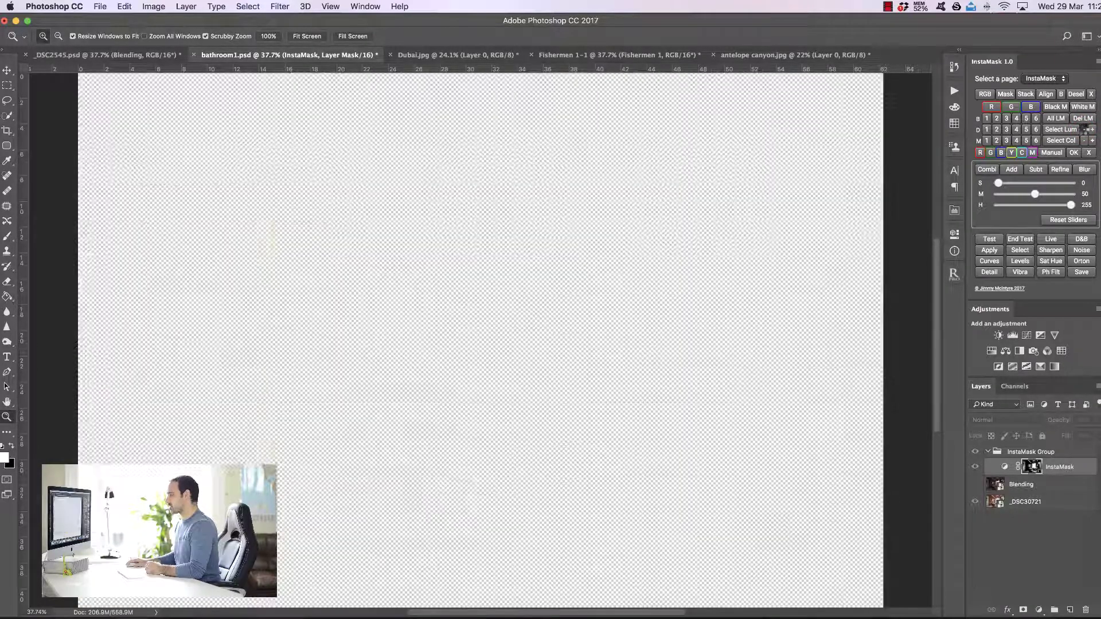
pyautogui.click(1084, 130)
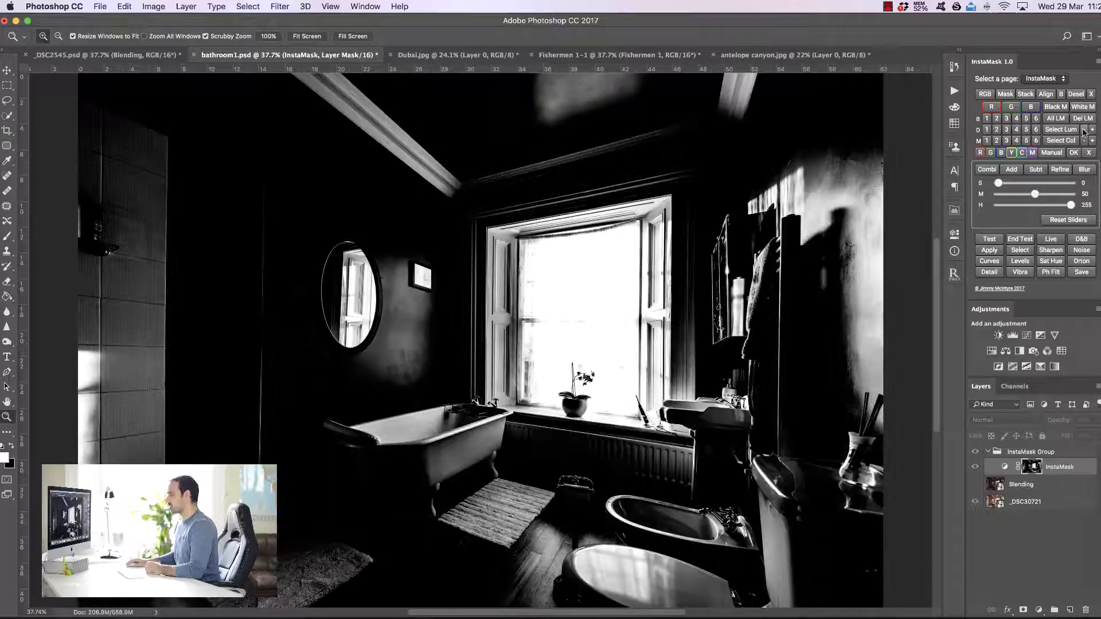
pyautogui.click(1084, 130)
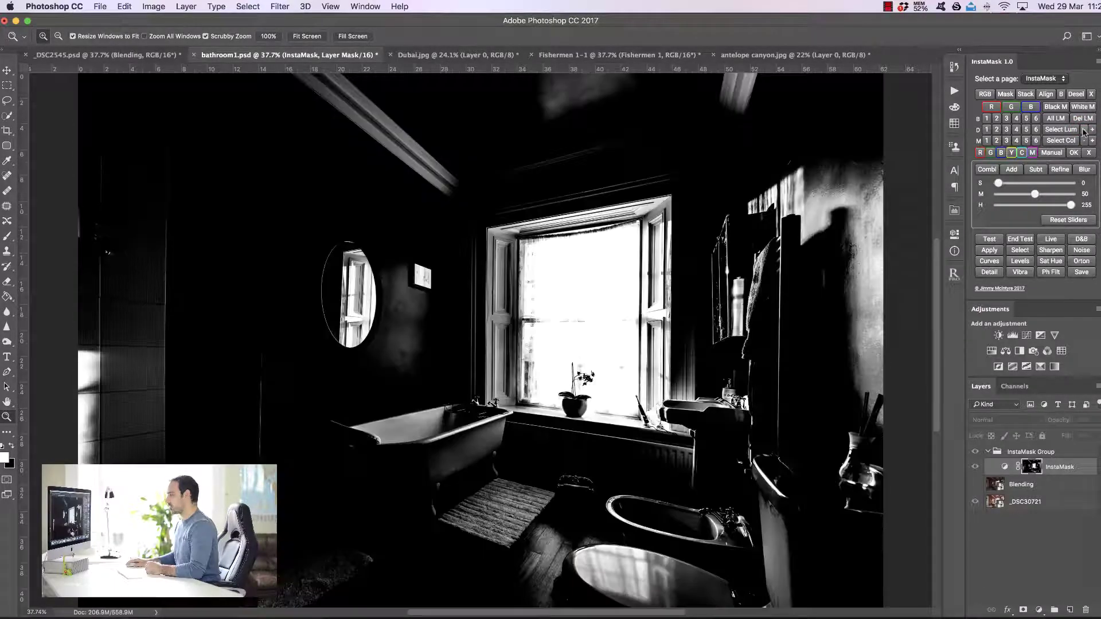
pyautogui.click(1084, 130)
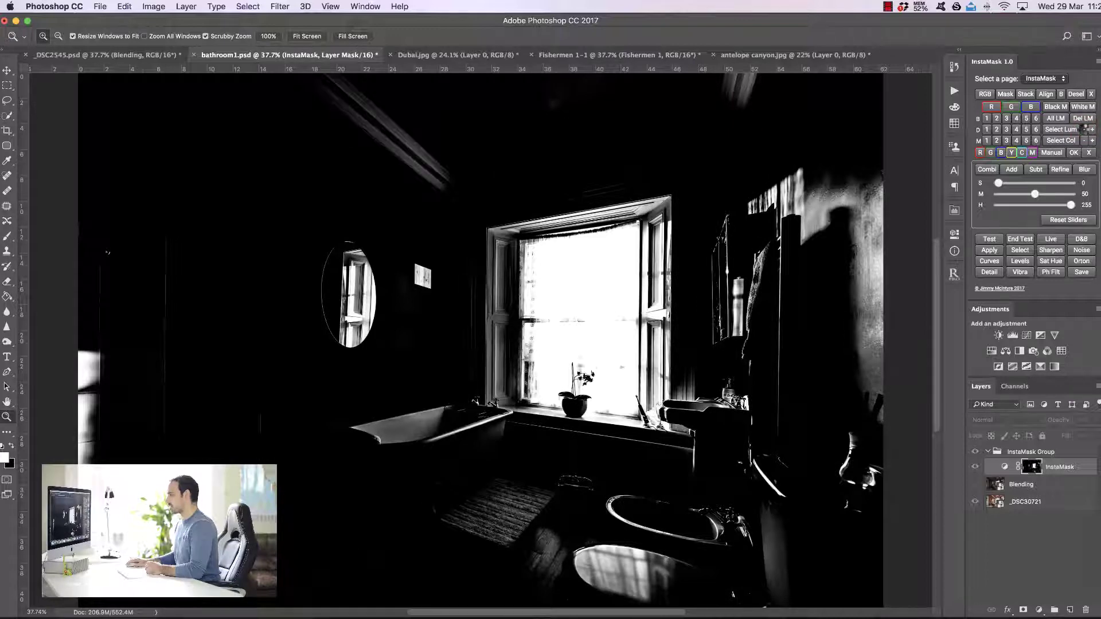
pyautogui.click(1084, 130)
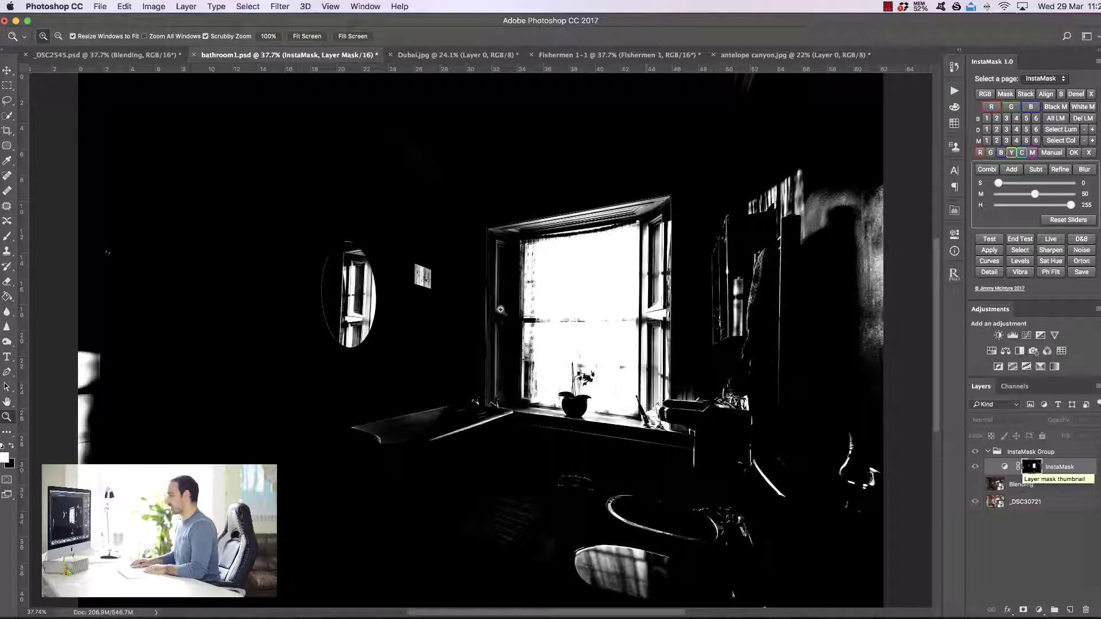
# Step: Select the Blending layer and add a black layer mask to it with the layer visible
pyautogui.click(1018, 486)
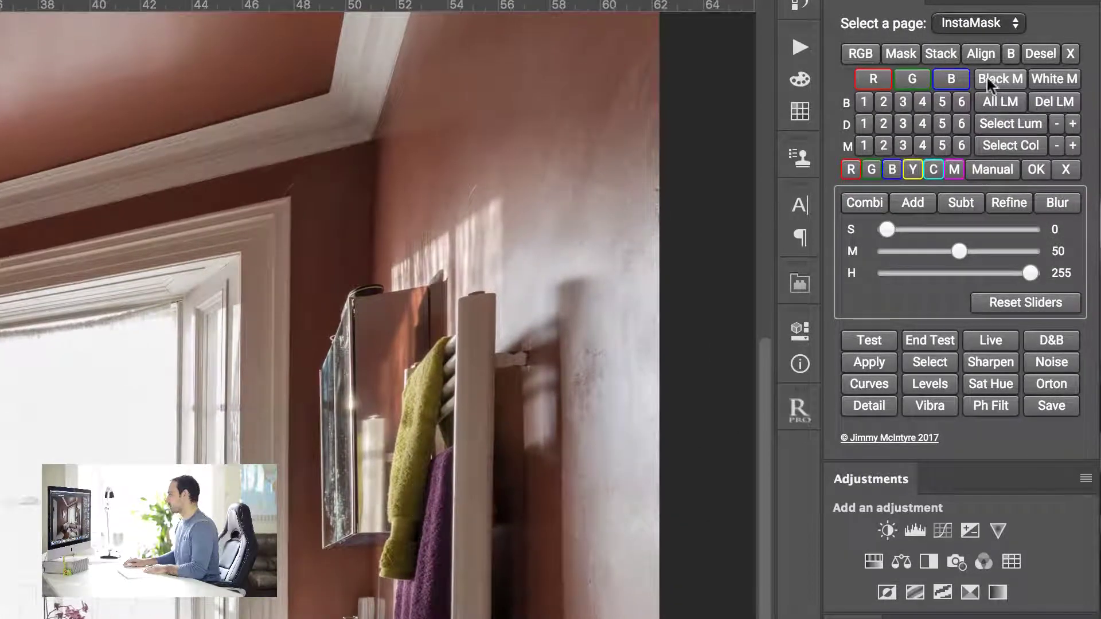
pyautogui.click(1059, 80)
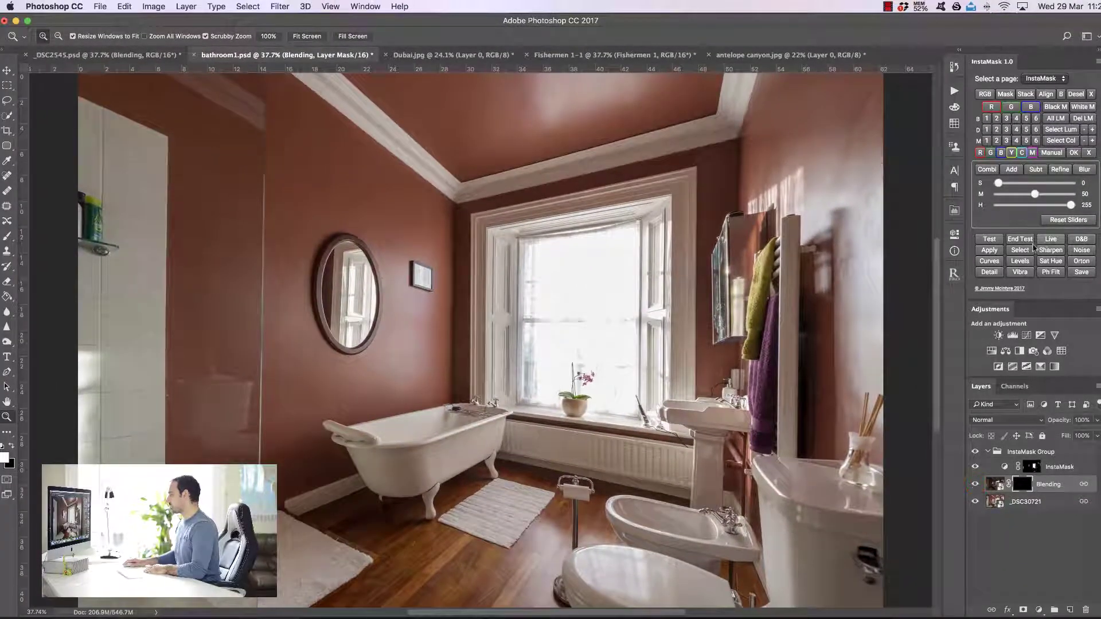
# Step: Load the InstaMask mask as a selection, activate the Brush on the Blending layer's mask, and clear the selection outline from view
pyautogui.click(1021, 250)
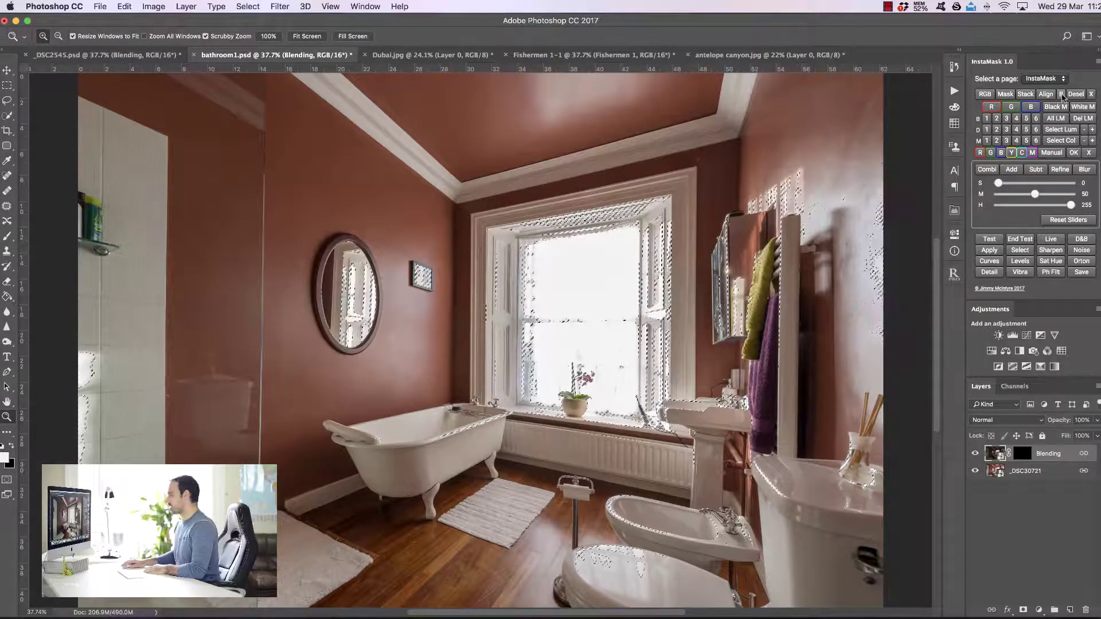
pyautogui.click(1062, 95)
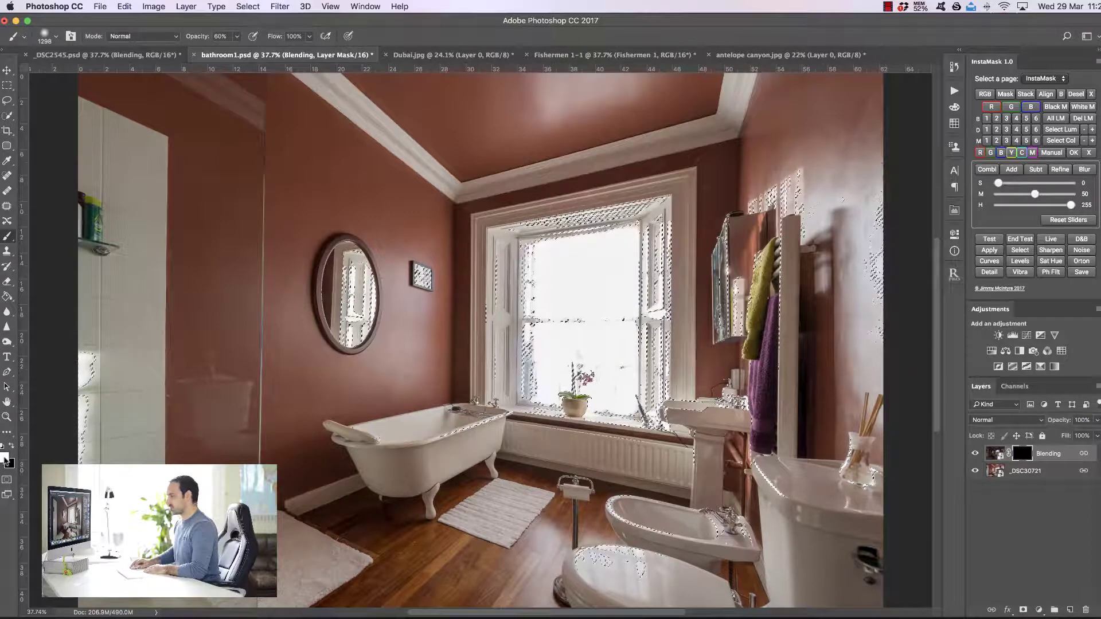
pyautogui.press('super+d')
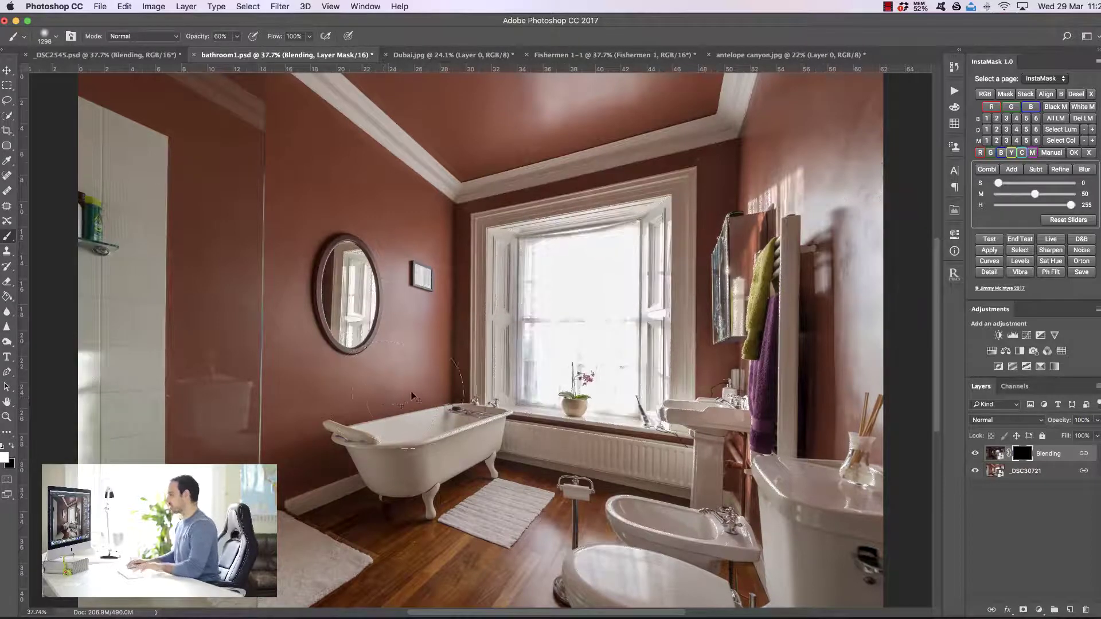
# Step: Paint the window's darker exposure through the Blending layer's mask, set the brush opacity to 100%, and reduce the layer opacity to about 70%
pyautogui.moveTo(590, 274)
pyautogui.mouseDown()
pyautogui.moveTo(597, 362)
pyautogui.moveTo(554, 358)
pyautogui.mouseUp()
pyautogui.press('0')
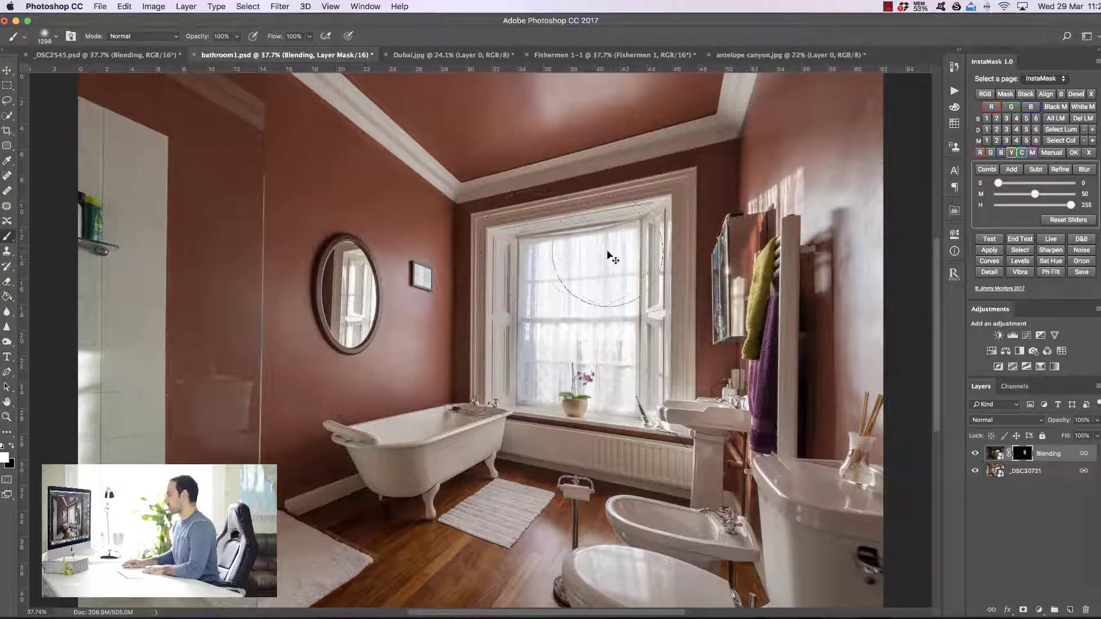
pyautogui.moveTo(1068, 425); pyautogui.dragTo(1048, 424)
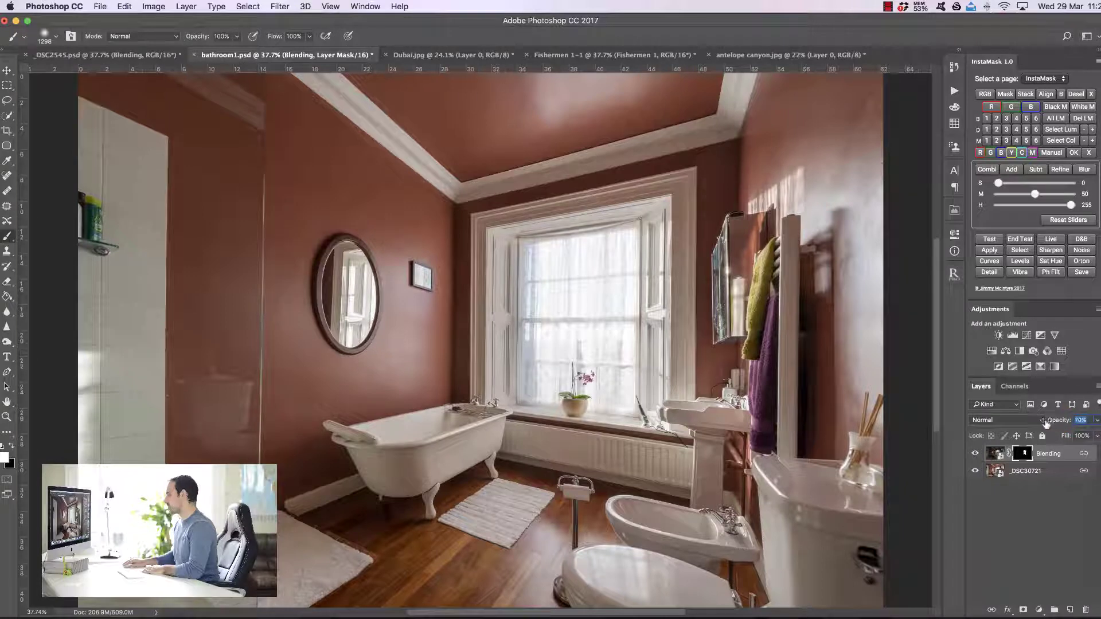
pyautogui.moveTo(1042, 423); pyautogui.dragTo(1041, 423)
# Step: Compare the bathroom image with and without the Blending layer by toggling the layer's visibility
pyautogui.click(976, 455)
pyautogui.click(975, 454)
pyautogui.click(976, 454)
pyautogui.click(975, 455)
pyautogui.click(976, 455)
pyautogui.click(976, 454)
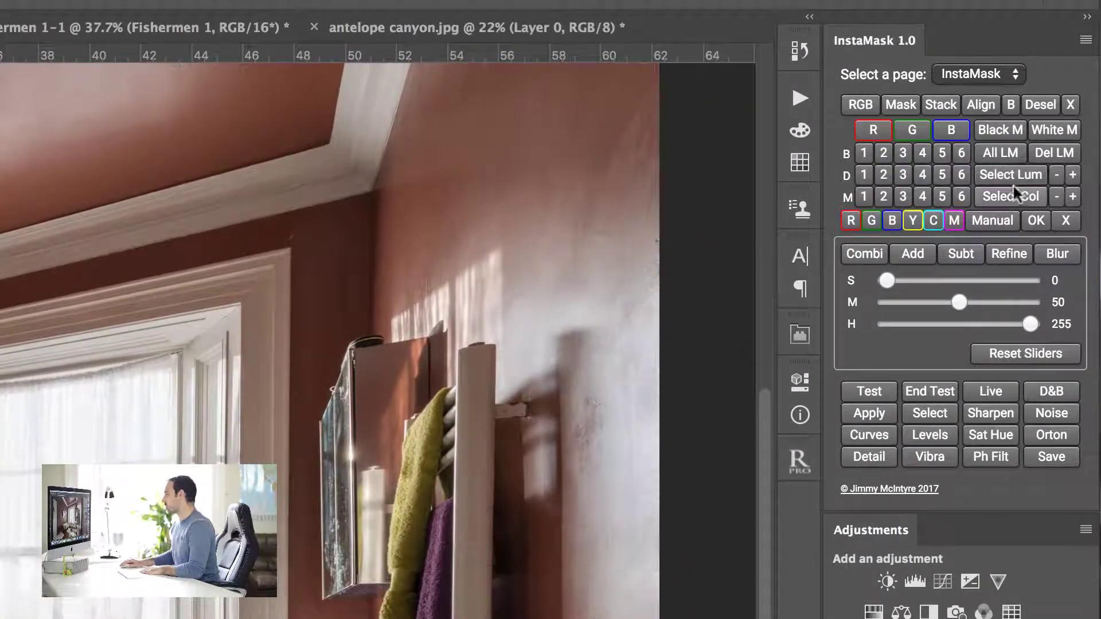
# Step: Create a color mask in Dubai.jpg with InstaMask's Select Col, sampling the highway's orange (f8a906)
pyautogui.click(1013, 196)
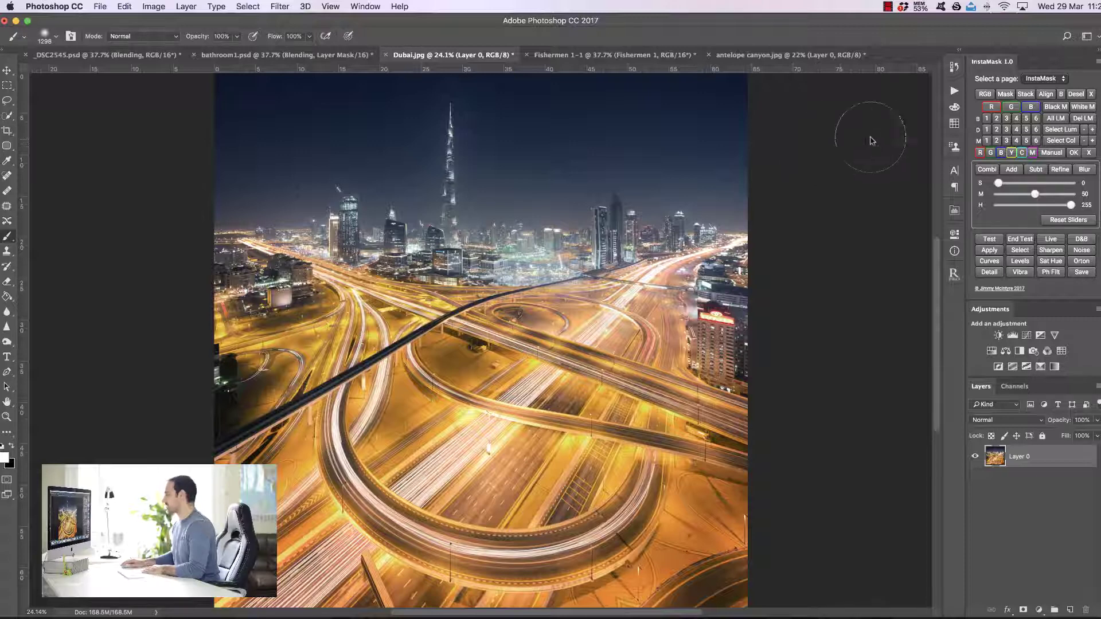
pyautogui.click(1056, 142)
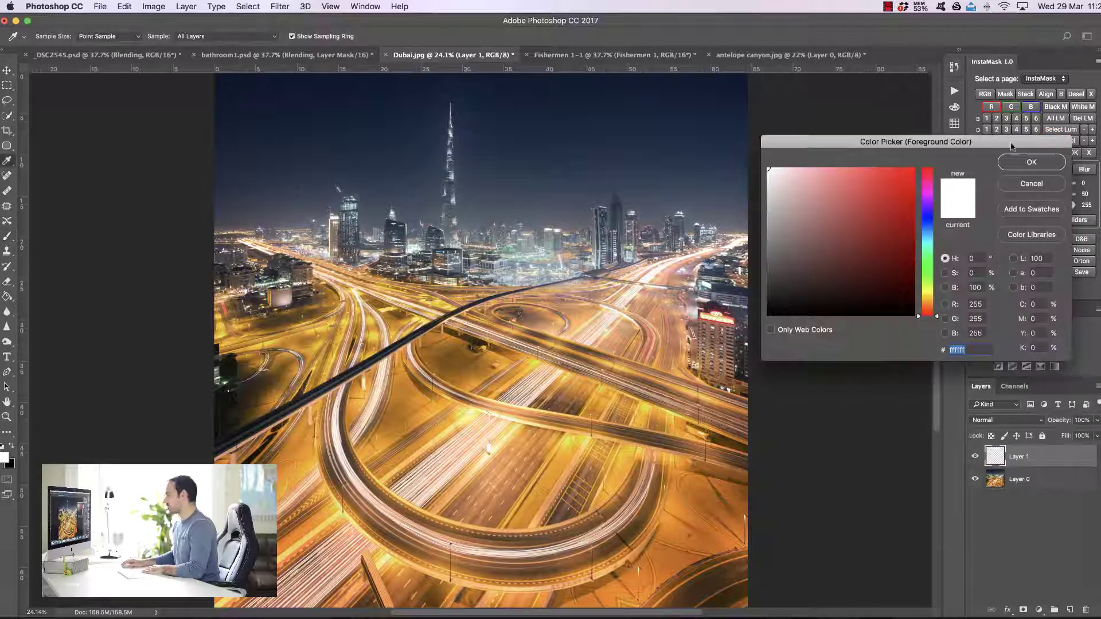
pyautogui.click(440, 403)
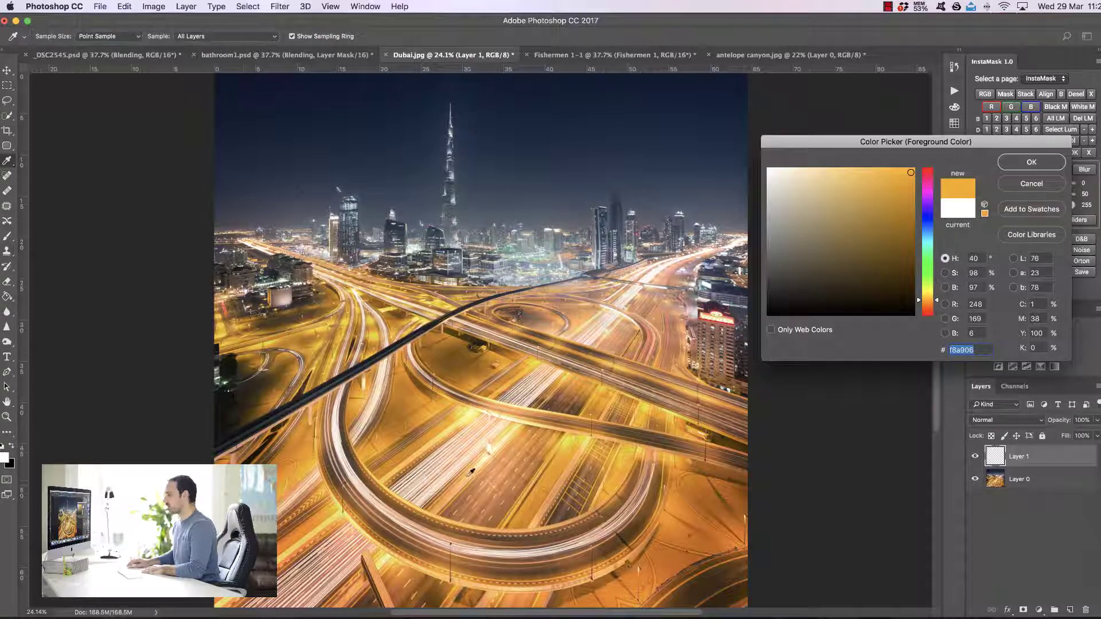
pyautogui.click(1020, 162)
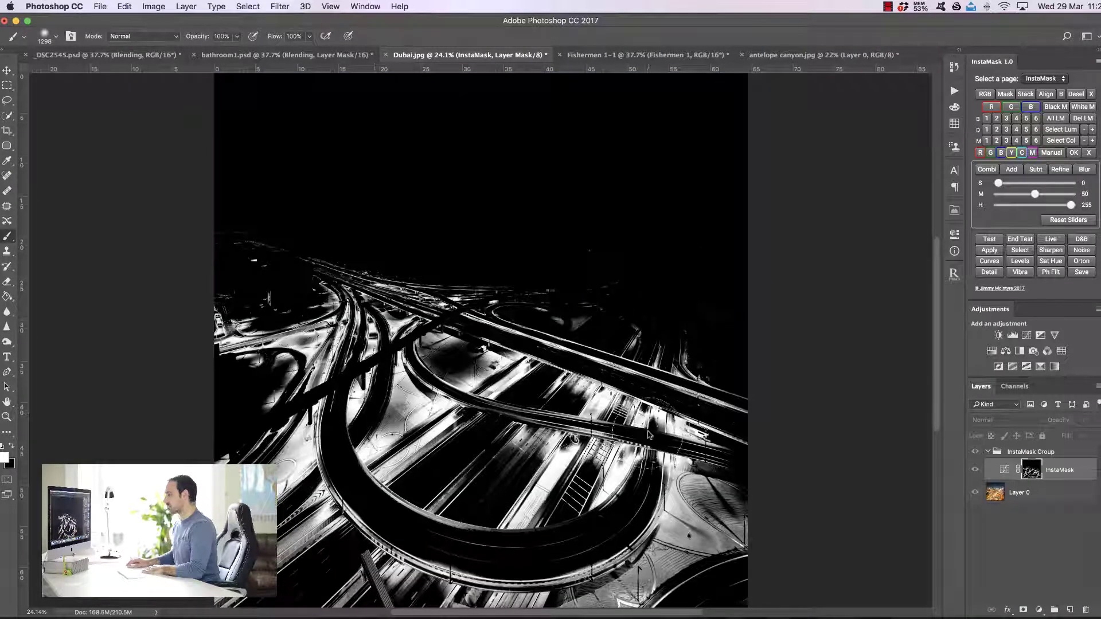
# Step: Widen the orange color mask's range by four increments to take in more of the highway
pyautogui.click(1093, 140)
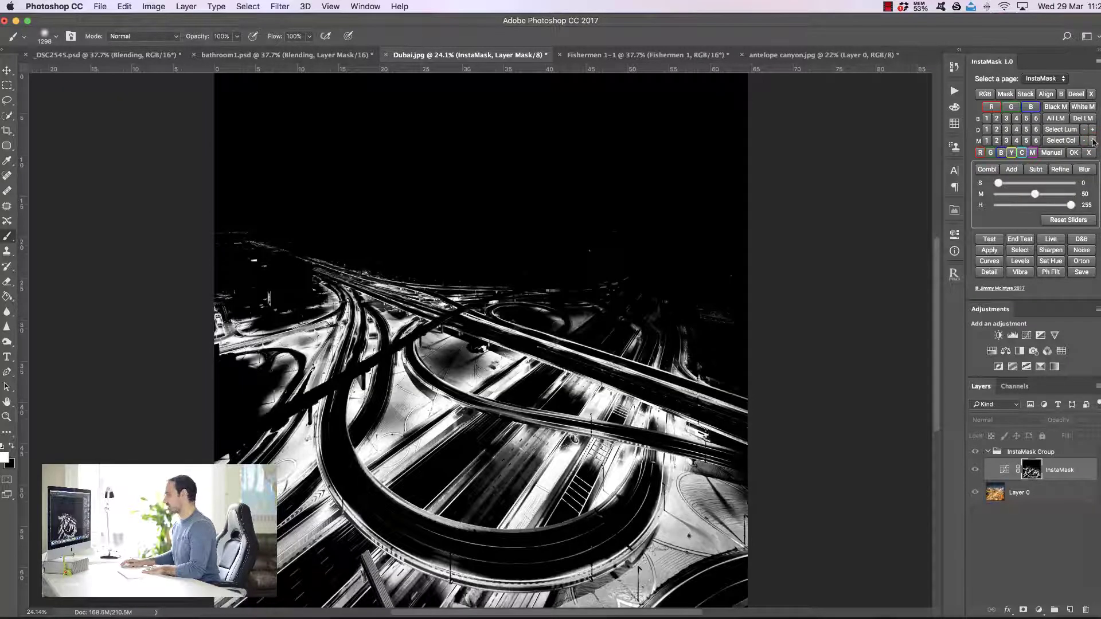
pyautogui.click(1093, 141)
pyautogui.click(1093, 141)
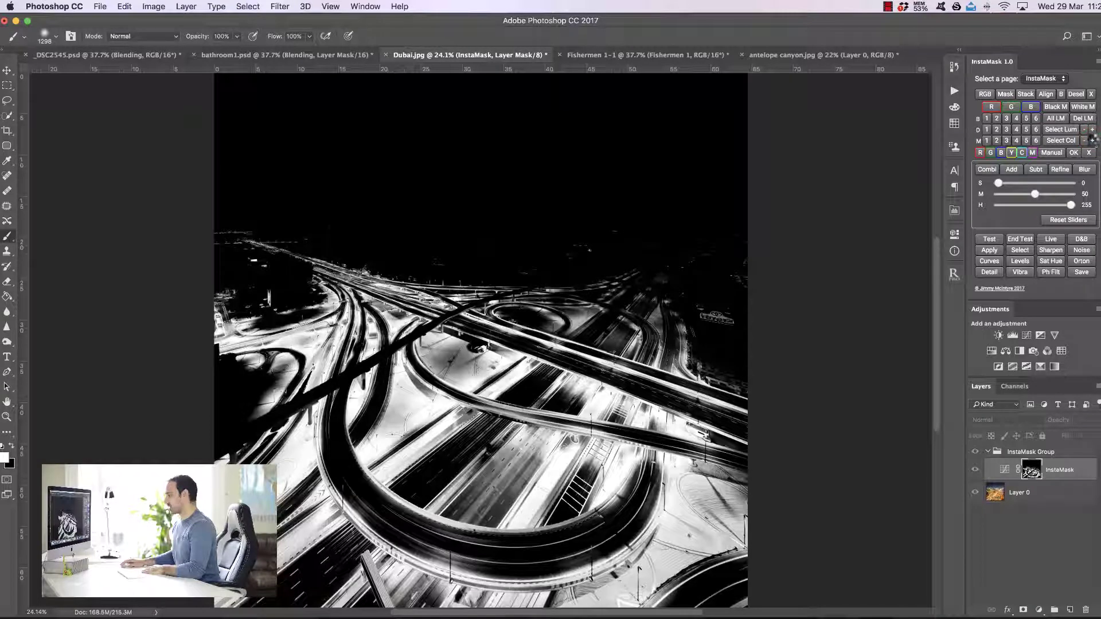
pyautogui.click(1093, 141)
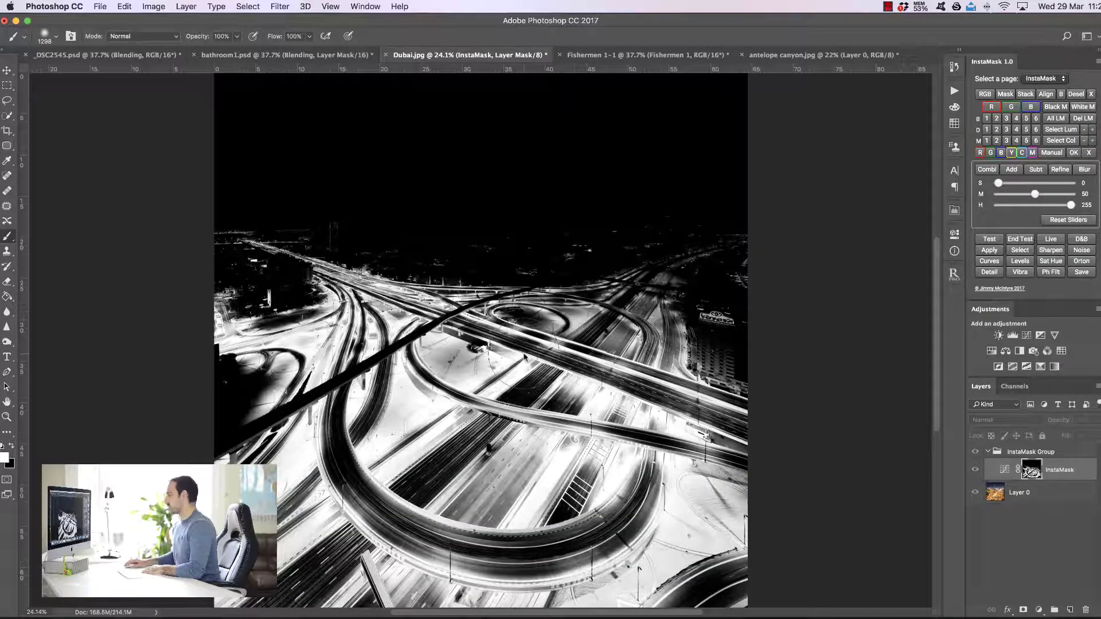
# Step: Try a Hue/Saturation adjustment through the highway mask with a more orange hue and slightly higher saturation, and delete its layer
pyautogui.click(1049, 262)
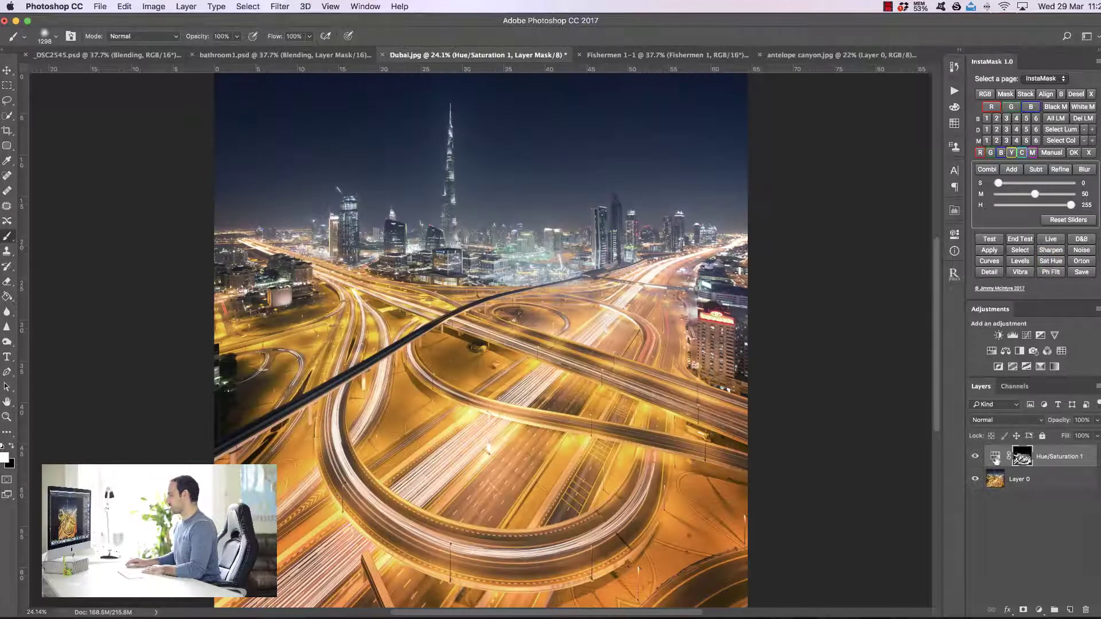
pyautogui.click(995, 457)
pyautogui.moveTo(840, 328)
pyautogui.mouseDown()
pyautogui.moveTo(819, 331)
pyautogui.moveTo(862, 330)
pyautogui.moveTo(833, 330)
pyautogui.moveTo(848, 330)
pyautogui.moveTo(827, 310)
pyautogui.moveTo(850, 311)
pyautogui.moveTo(838, 311)
pyautogui.mouseUp()
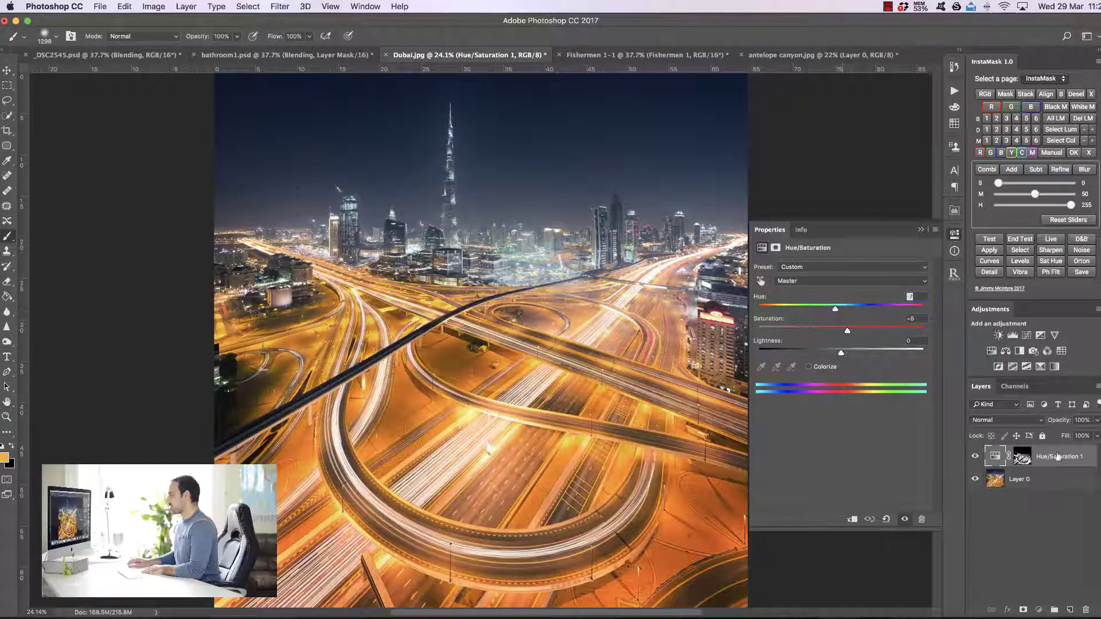
pyautogui.moveTo(1074, 457); pyautogui.dragTo(1086, 607)
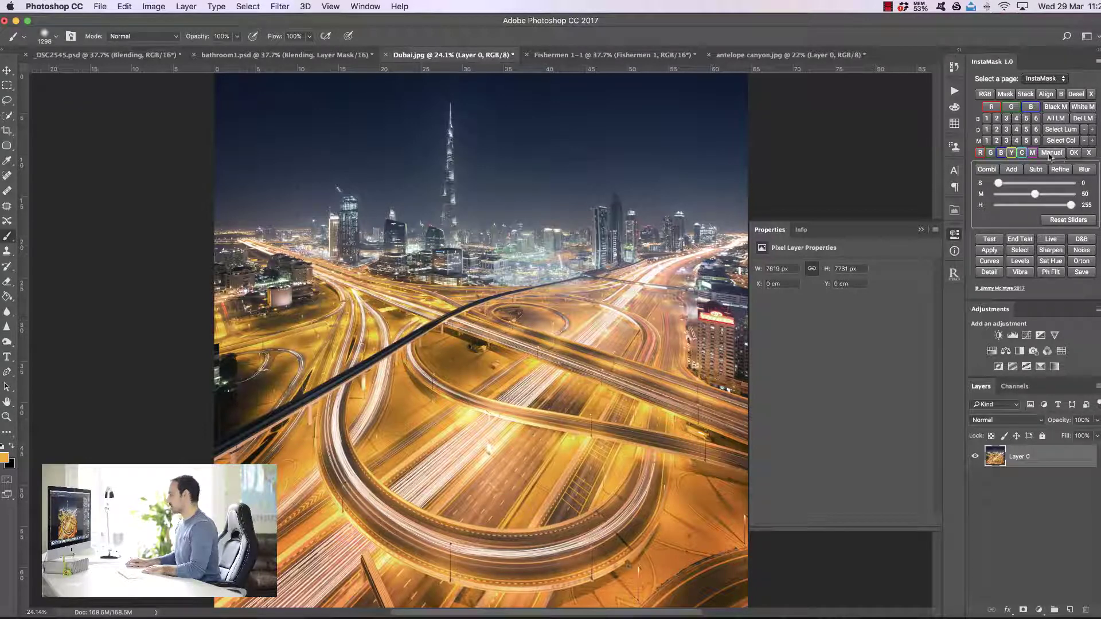
# Step: Generate and confirm InstaMask's yellow color mask, and replace it with a blue color mask preview
pyautogui.click(1011, 152)
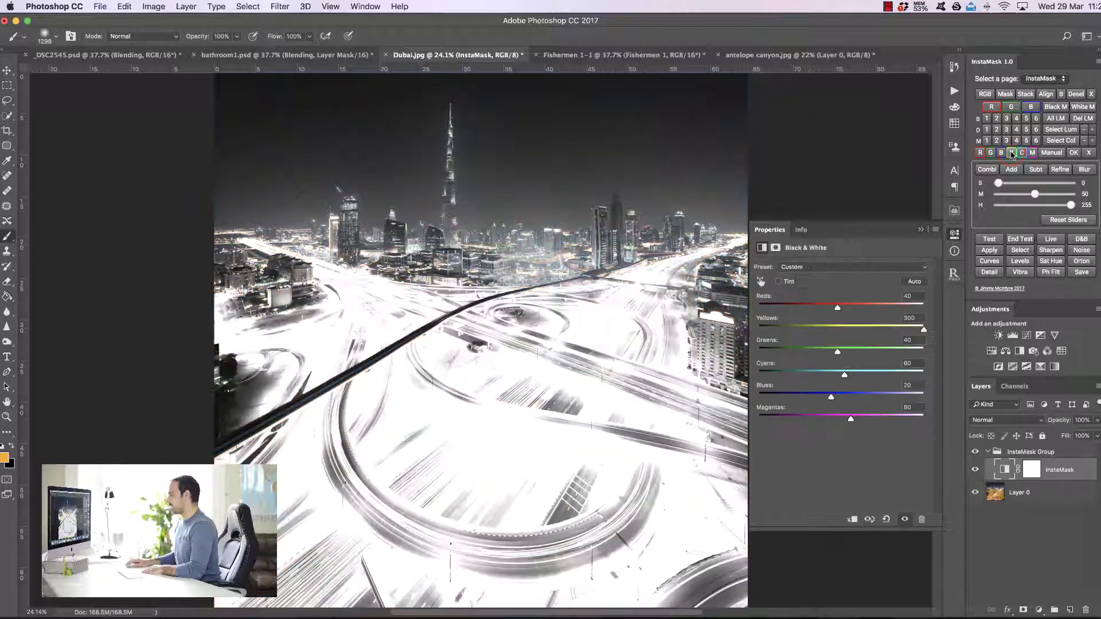
pyautogui.click(922, 229)
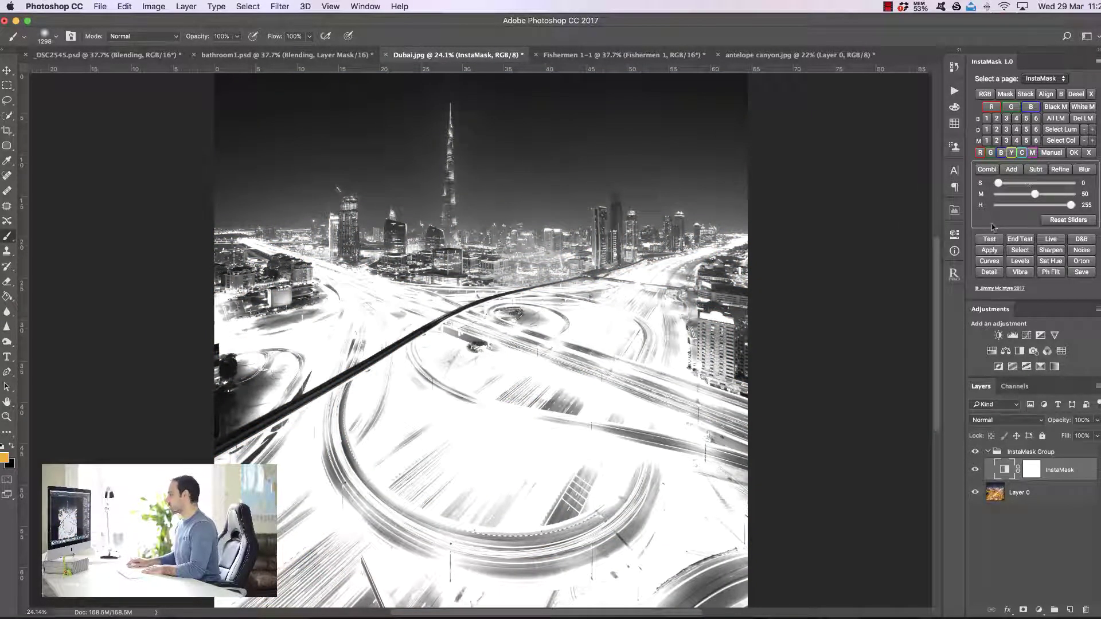
pyautogui.click(1074, 153)
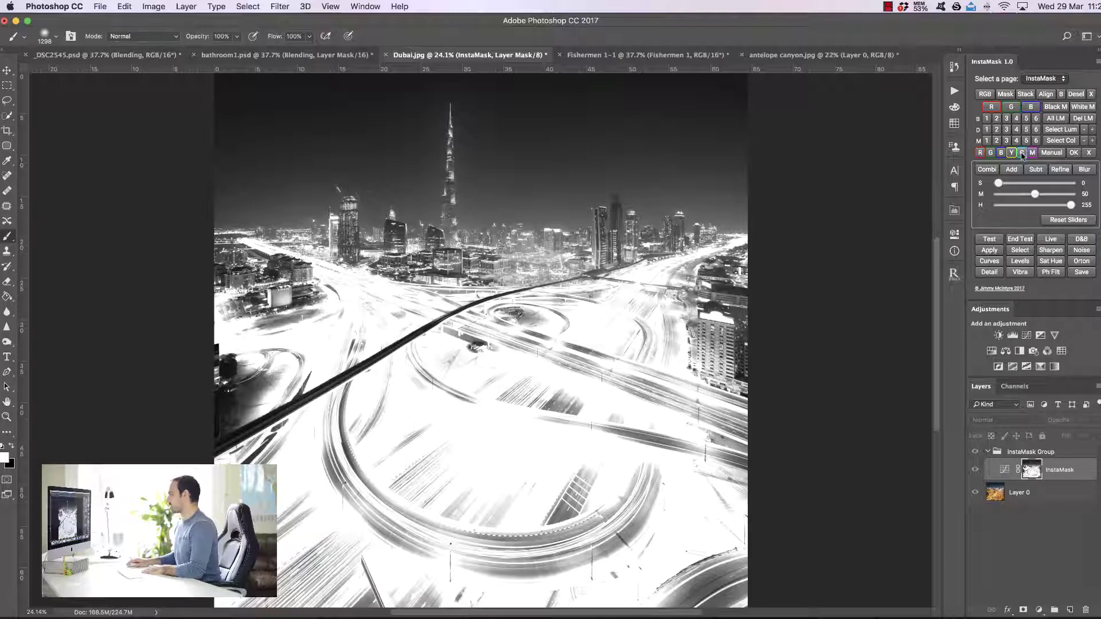
pyautogui.click(1002, 153)
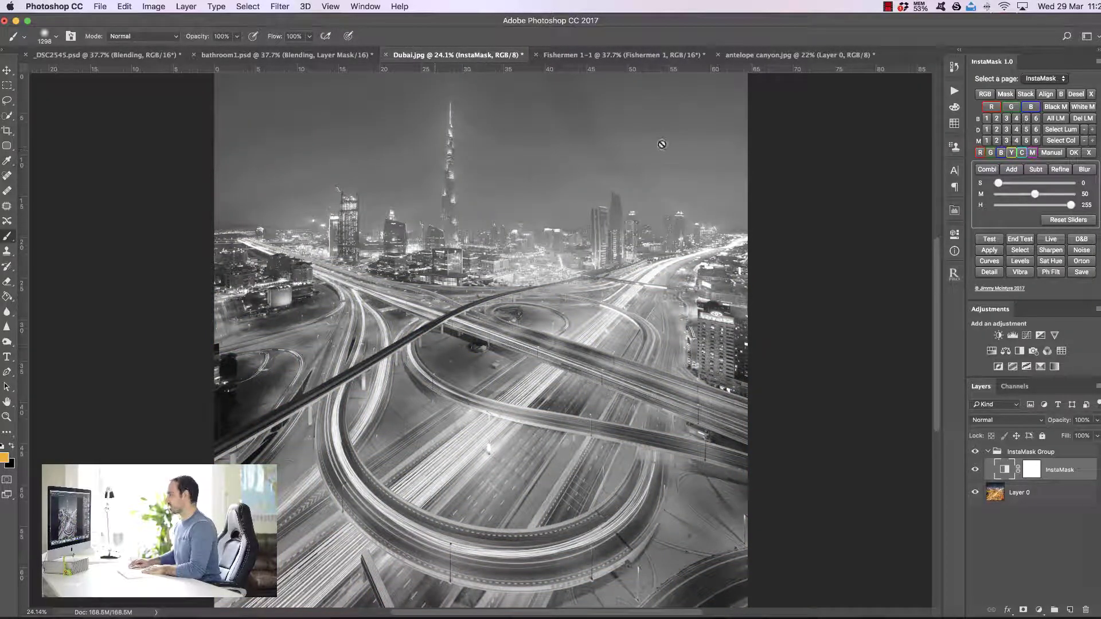
# Step: Start a manual color mask and set its Blues and Cyans to 300, Yellows to -67 and Greens to -65
pyautogui.click(1055, 153)
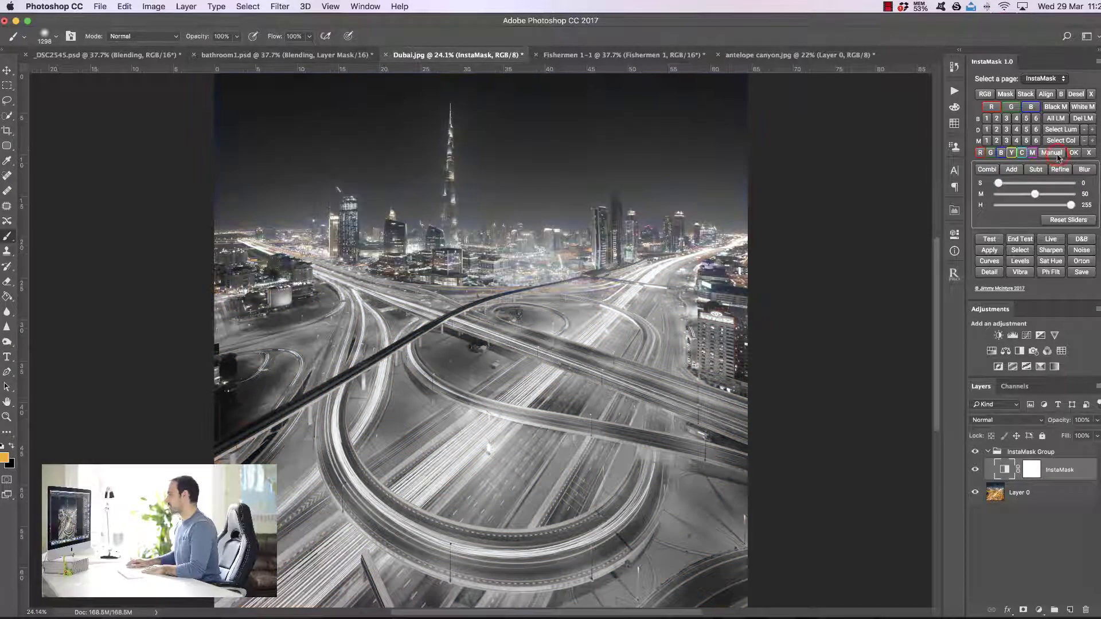
pyautogui.doubleClick(1003, 469)
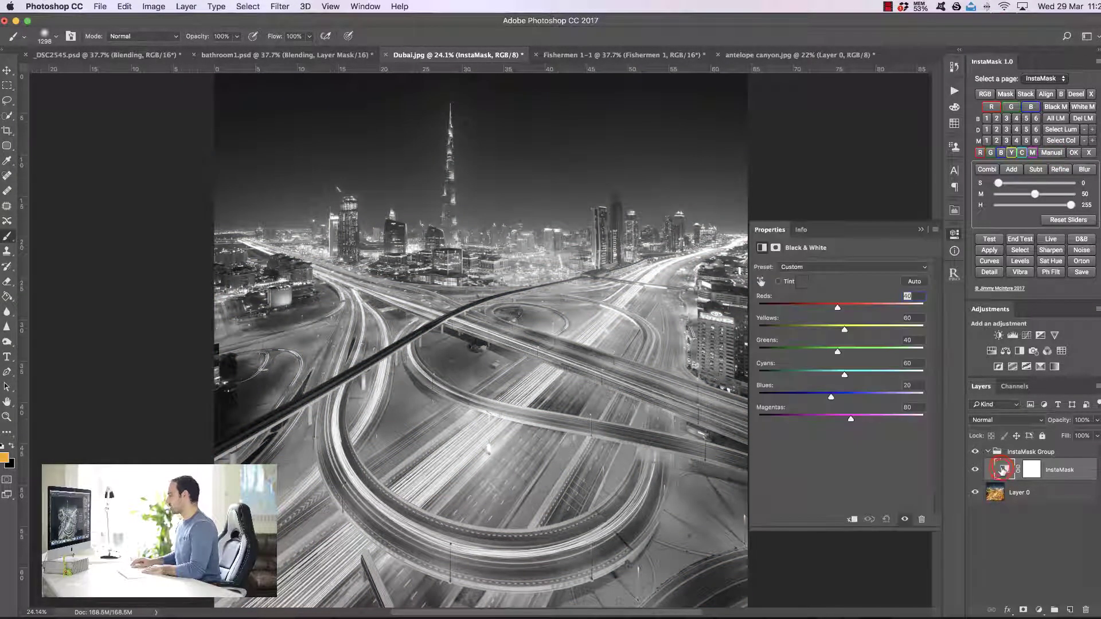
pyautogui.moveTo(832, 397); pyautogui.dragTo(924, 395)
pyautogui.moveTo(845, 375); pyautogui.dragTo(939, 379)
pyautogui.moveTo(844, 330); pyautogui.dragTo(806, 352)
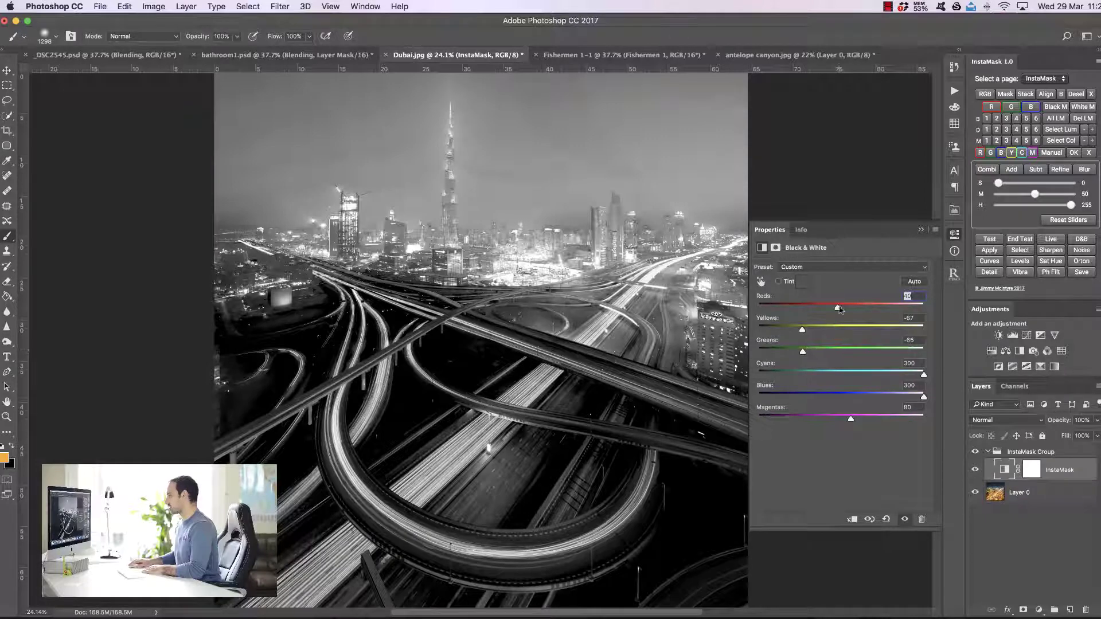
# Step: Set the manual mask's Reds to about -118, Yellows to -120, Greens to -125 and Magentas to -153, confirm the mask, and discard it
pyautogui.moveTo(838, 309); pyautogui.dragTo(802, 308)
pyautogui.moveTo(852, 420); pyautogui.dragTo(795, 419)
pyautogui.moveTo(802, 308); pyautogui.dragTo(784, 351)
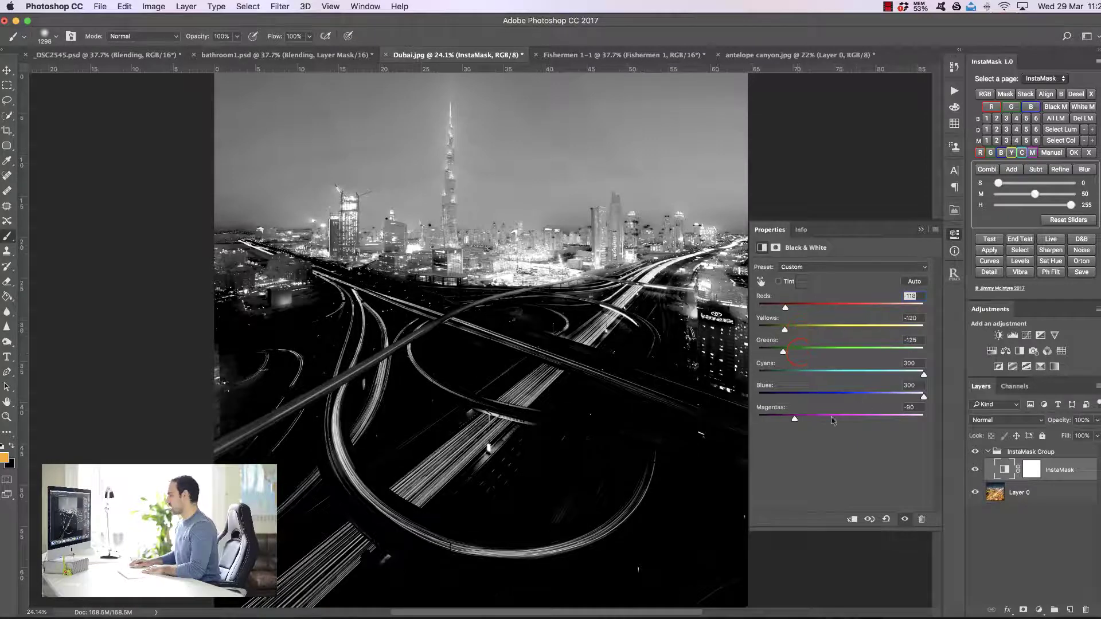
pyautogui.moveTo(795, 420); pyautogui.dragTo(774, 419)
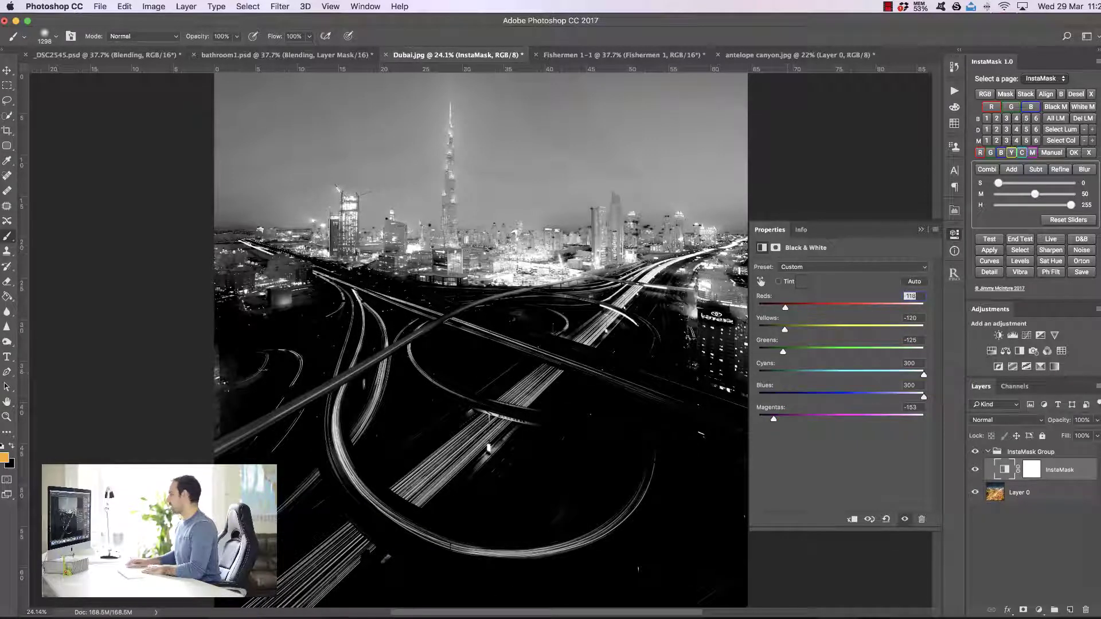
pyautogui.click(1074, 152)
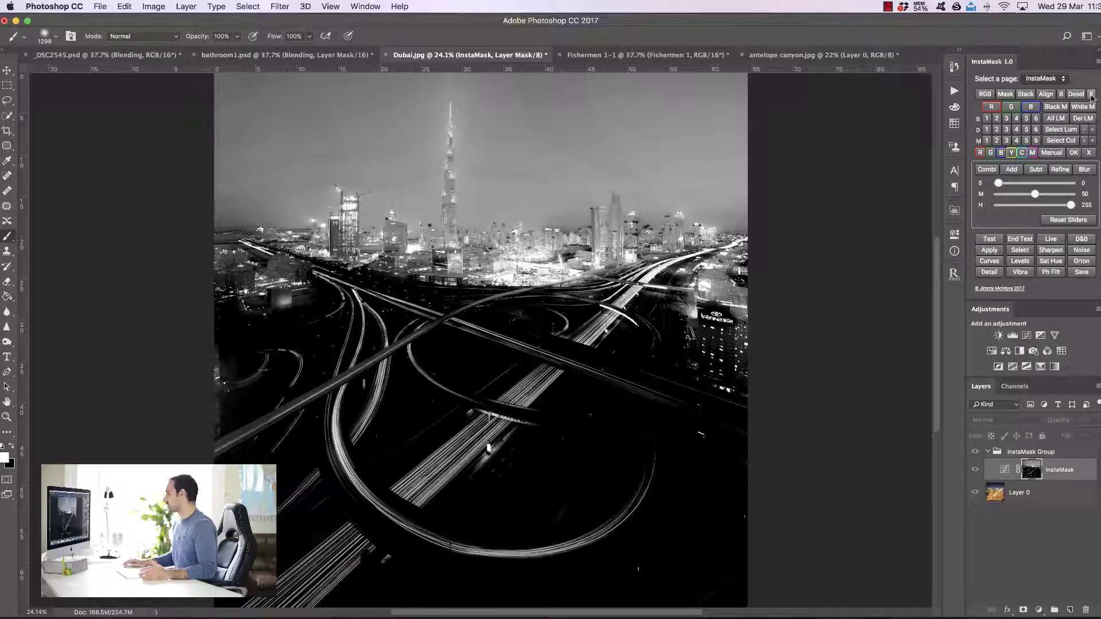
pyautogui.click(1092, 94)
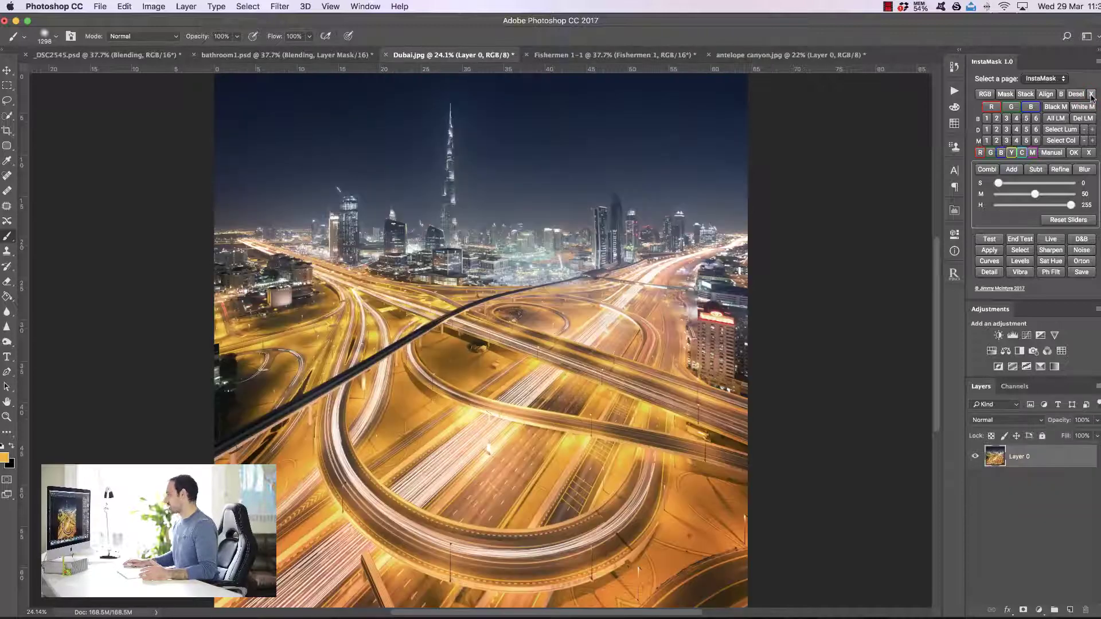
# Step: Create a Select Lum mask from a bright light trail (ffeedc) and store it as the original mask for combining
pyautogui.click(1060, 132)
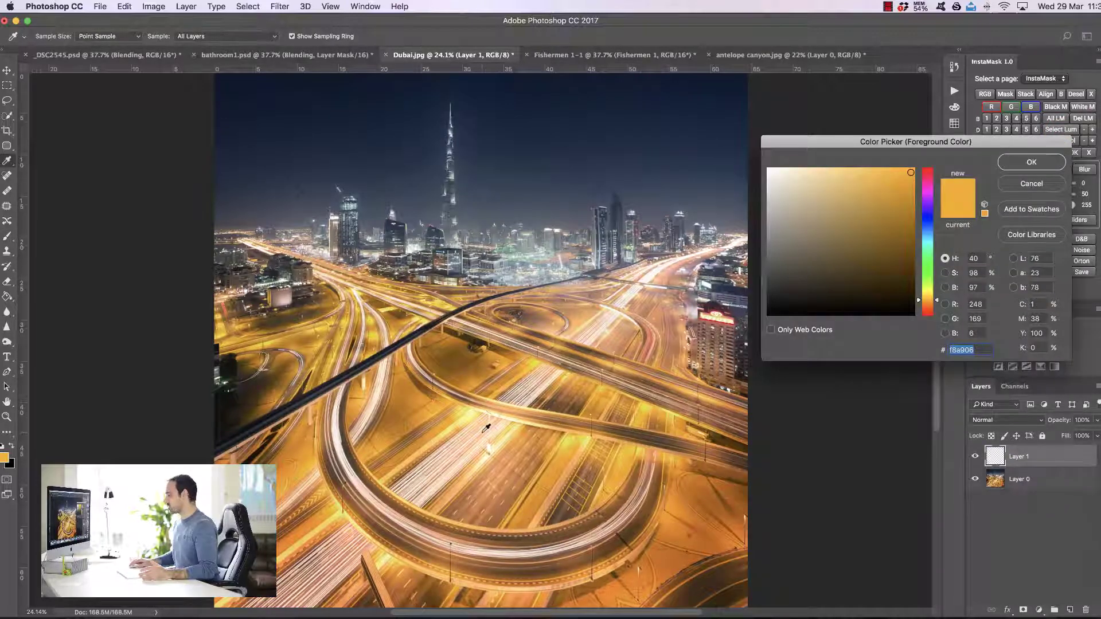
pyautogui.click(465, 458)
pyautogui.click(464, 459)
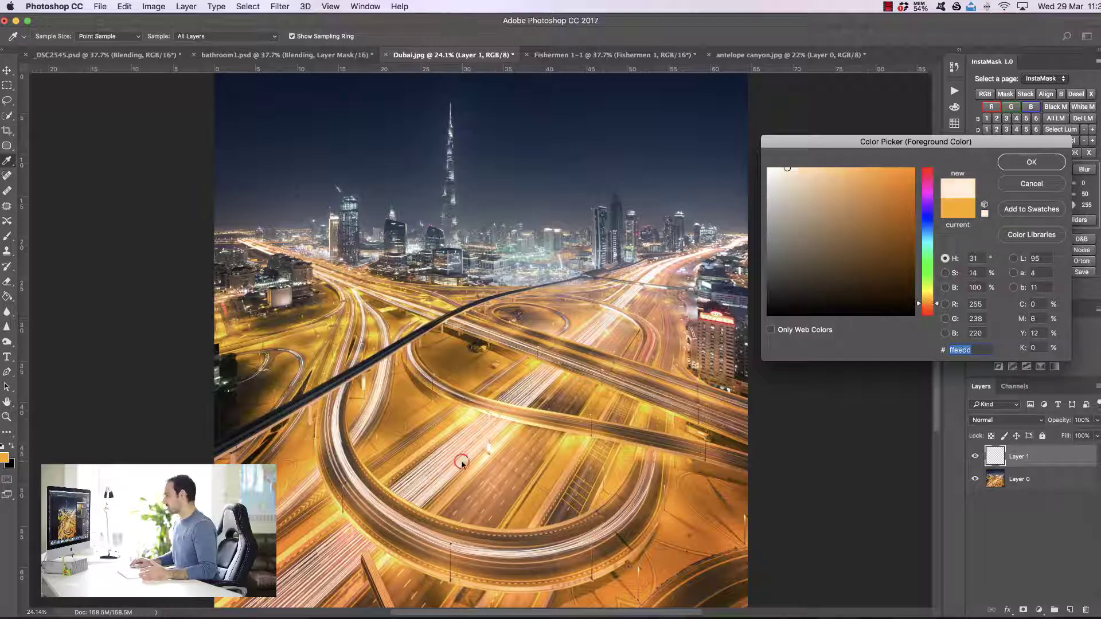
pyautogui.click(1035, 163)
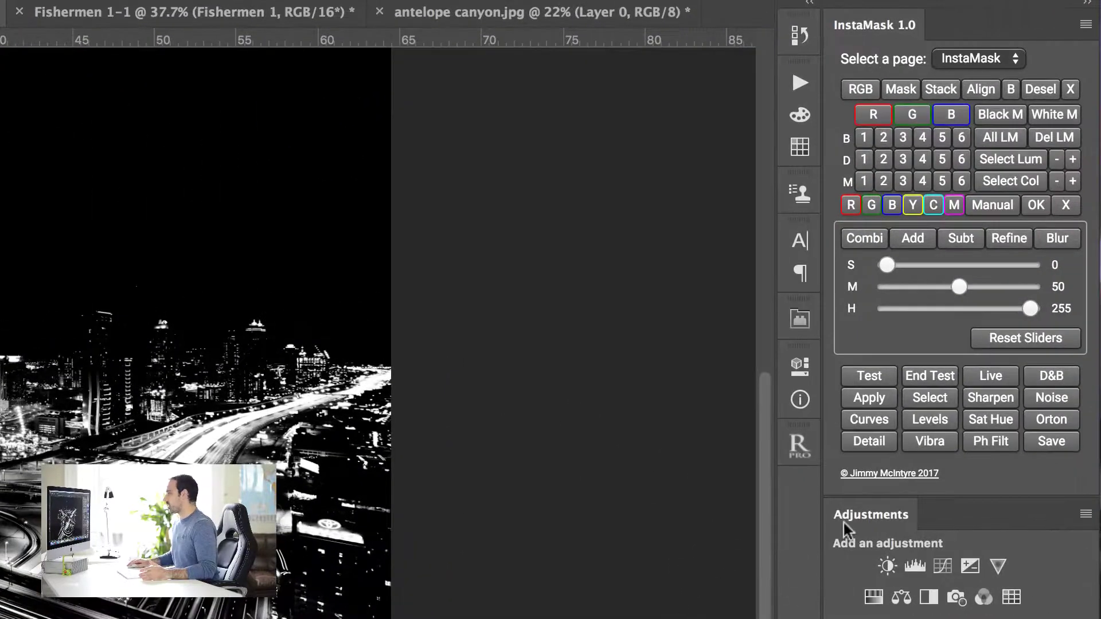
pyautogui.click(862, 238)
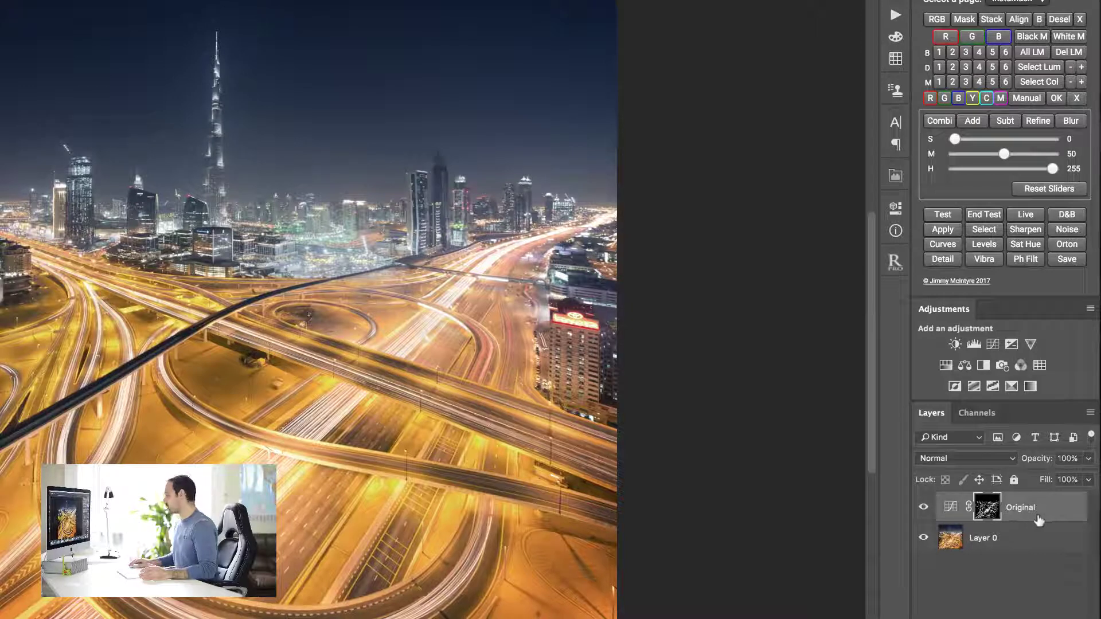
# Step: Create a Select Col mask from the blue night sky and add it to the stored light-trail mask
pyautogui.click(1027, 82)
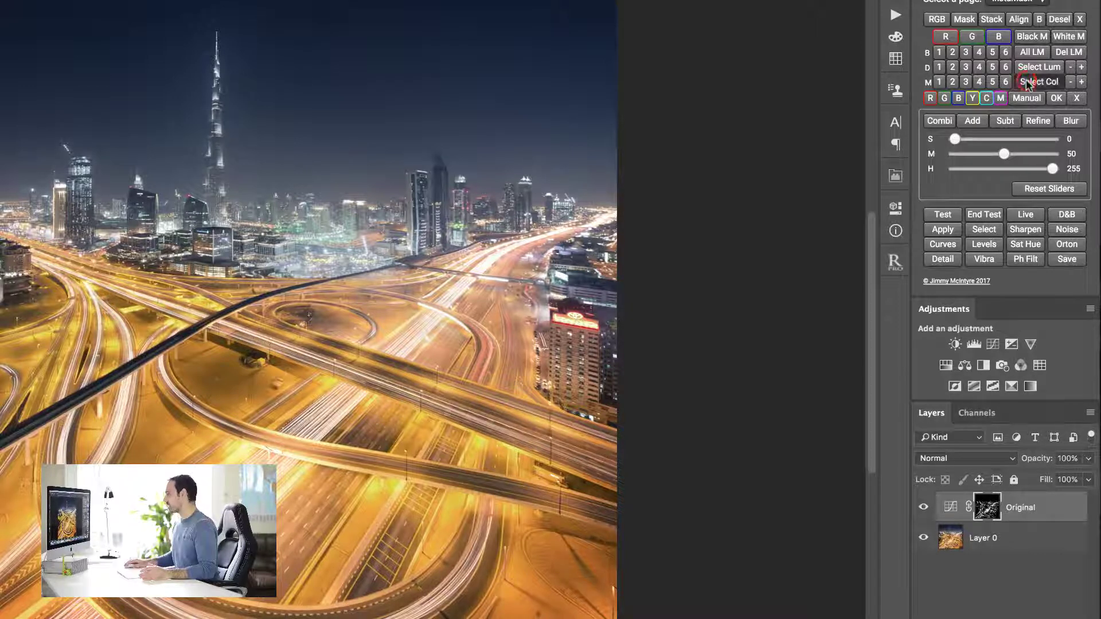
pyautogui.click(432, 45)
pyautogui.click(1021, 107)
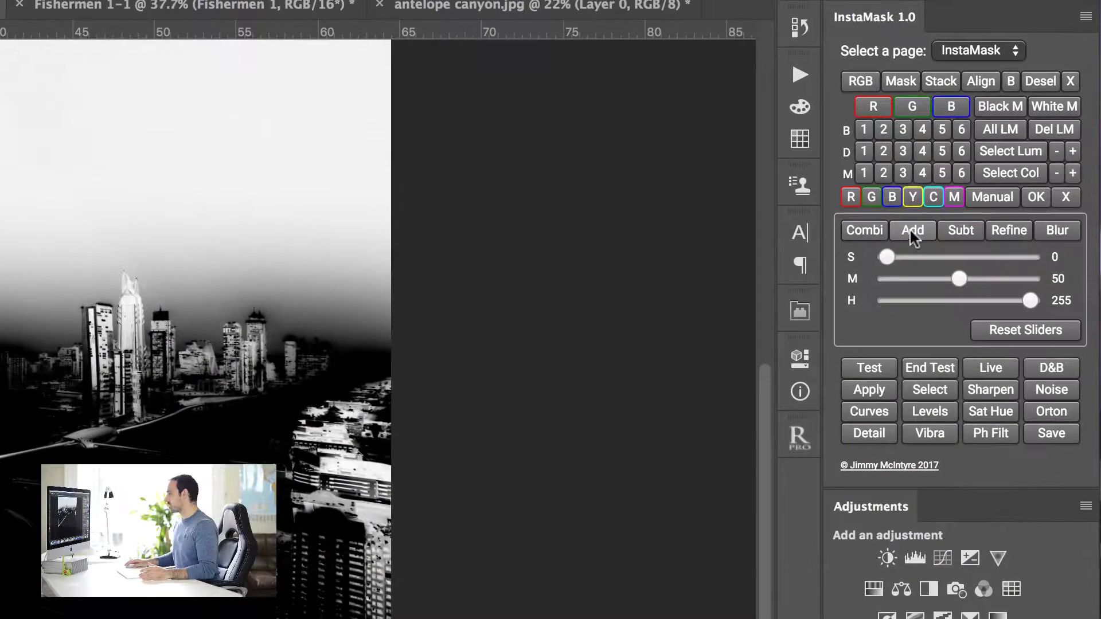
pyautogui.click(912, 233)
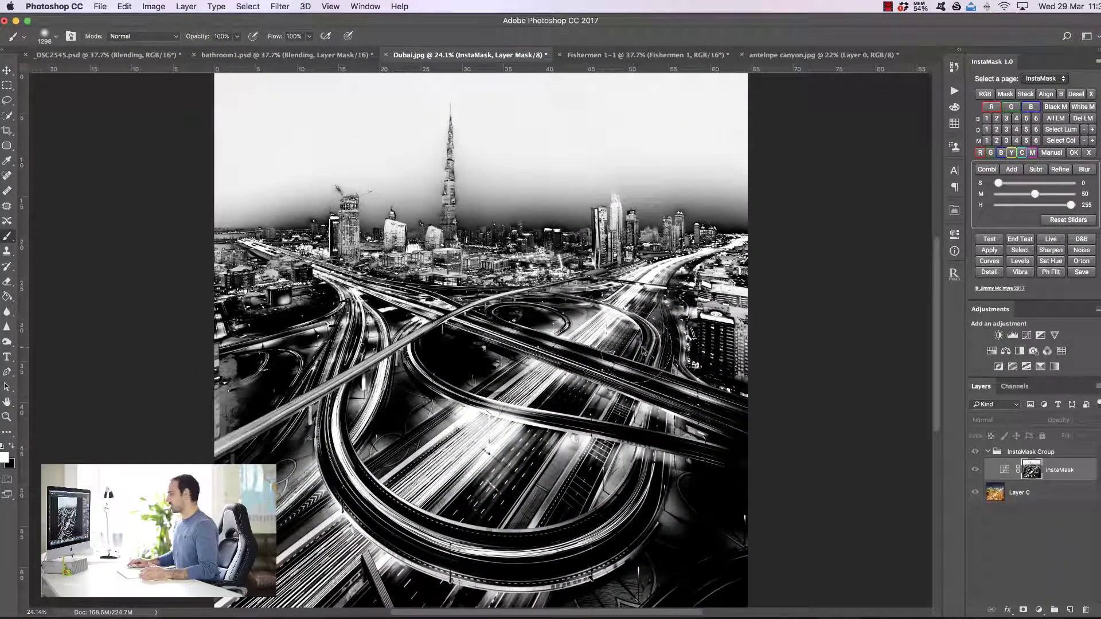
# Step: Try a Curves adjustment through the combined mask, raising input 167 to about output 194, and delete the adjustment layer
pyautogui.click(989, 261)
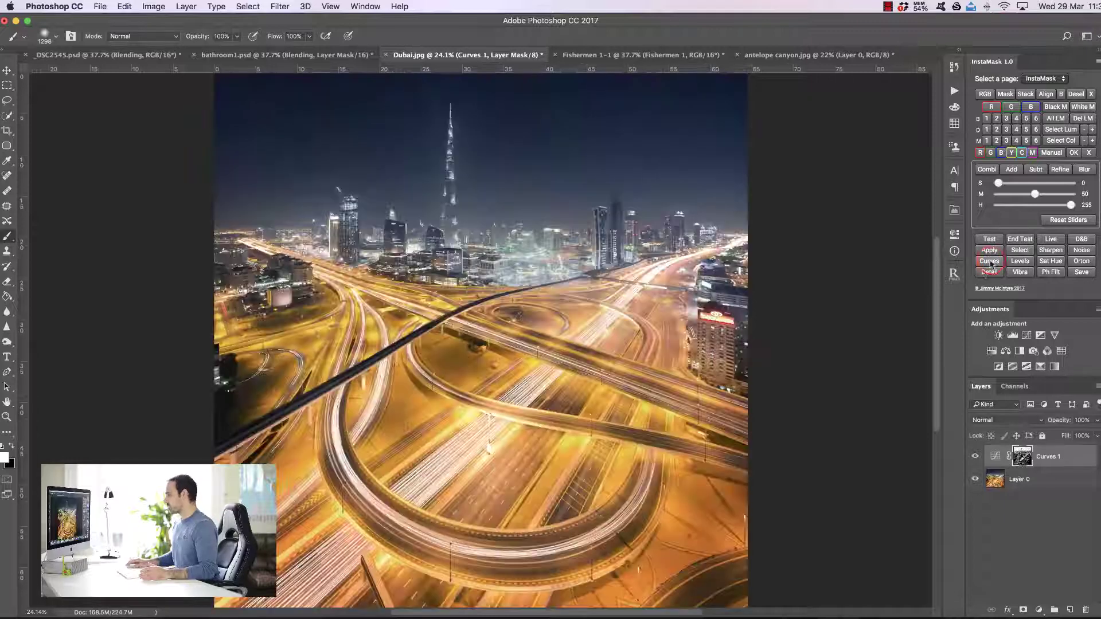
pyautogui.doubleClick(996, 458)
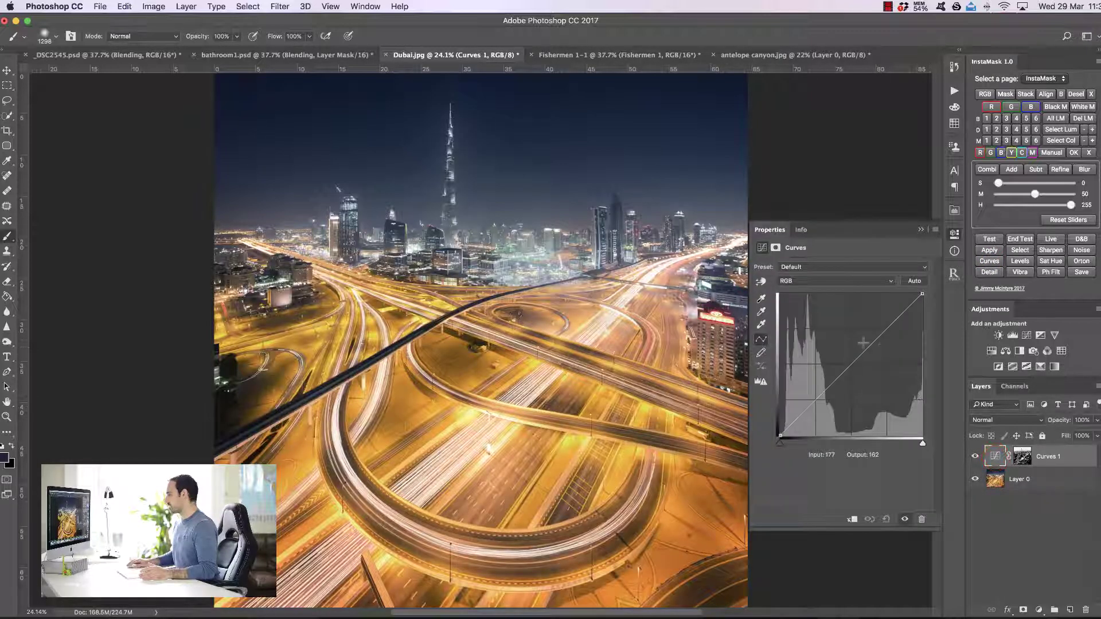
pyautogui.moveTo(881, 335); pyautogui.dragTo(873, 328)
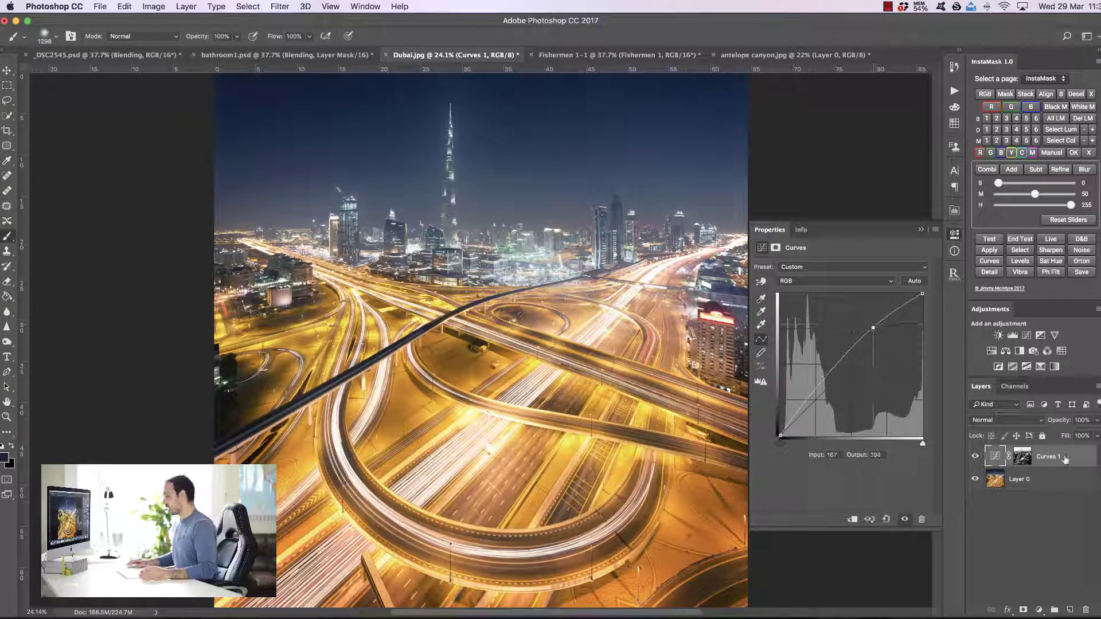
pyautogui.moveTo(1065, 459); pyautogui.dragTo(1086, 609)
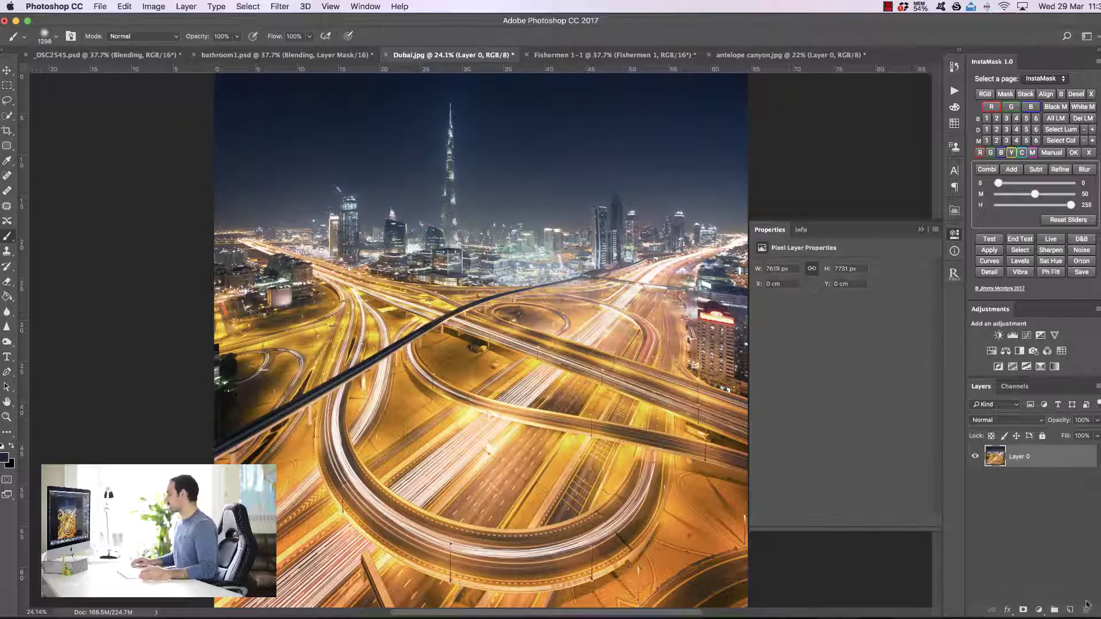
# Step: Create a Midtones 3 mask stored as the original for combining, and subtract a Darks 3 mask from it
pyautogui.click(922, 229)
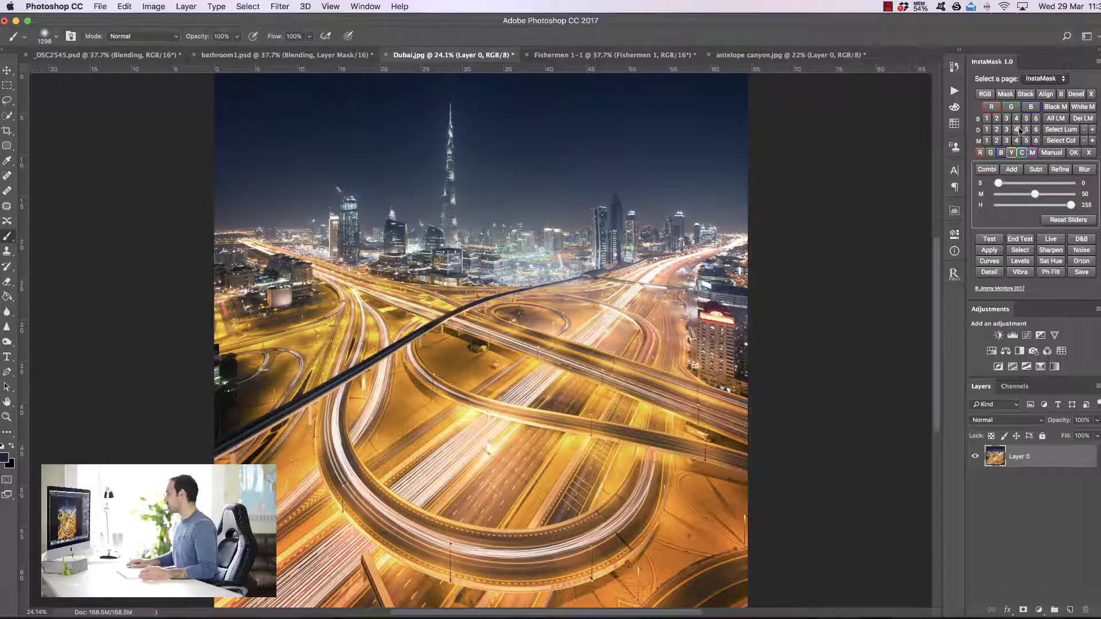
pyautogui.click(1008, 141)
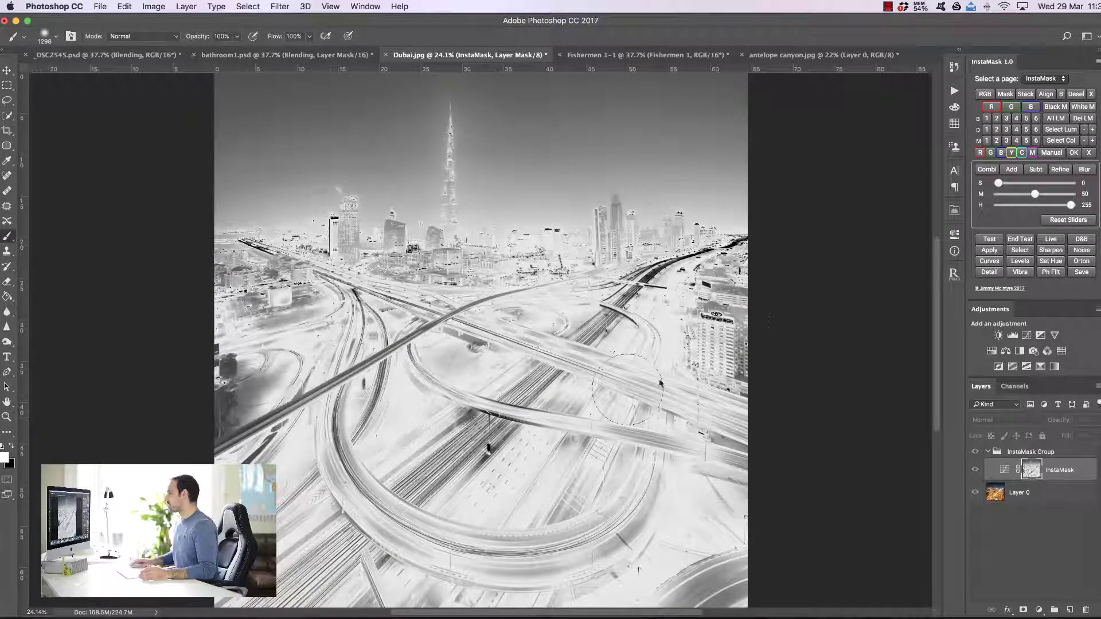
pyautogui.click(984, 171)
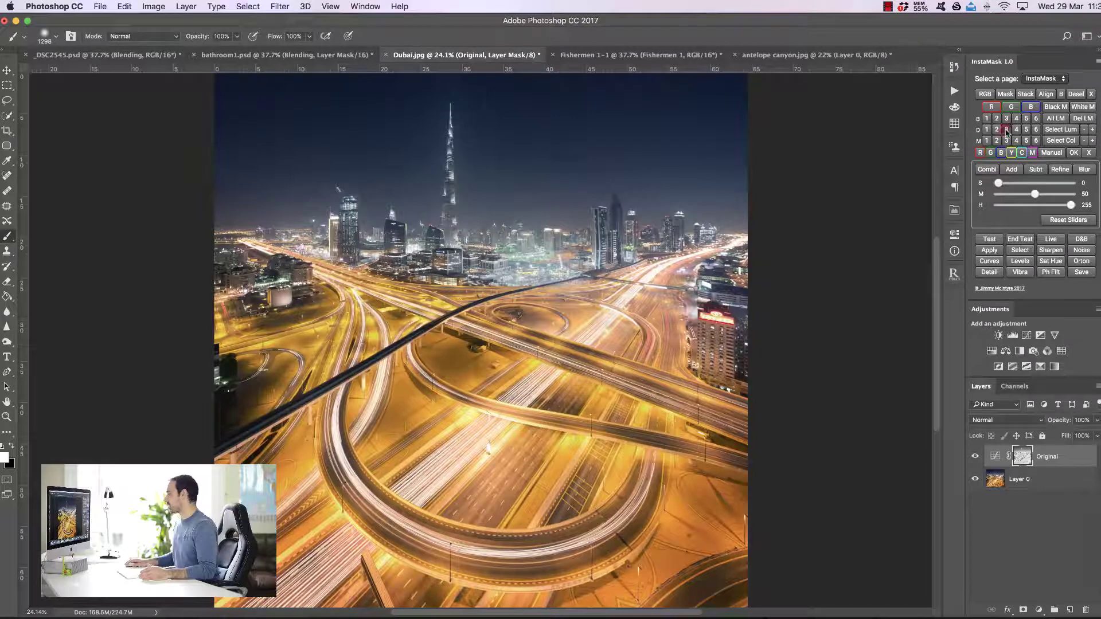
pyautogui.click(1006, 130)
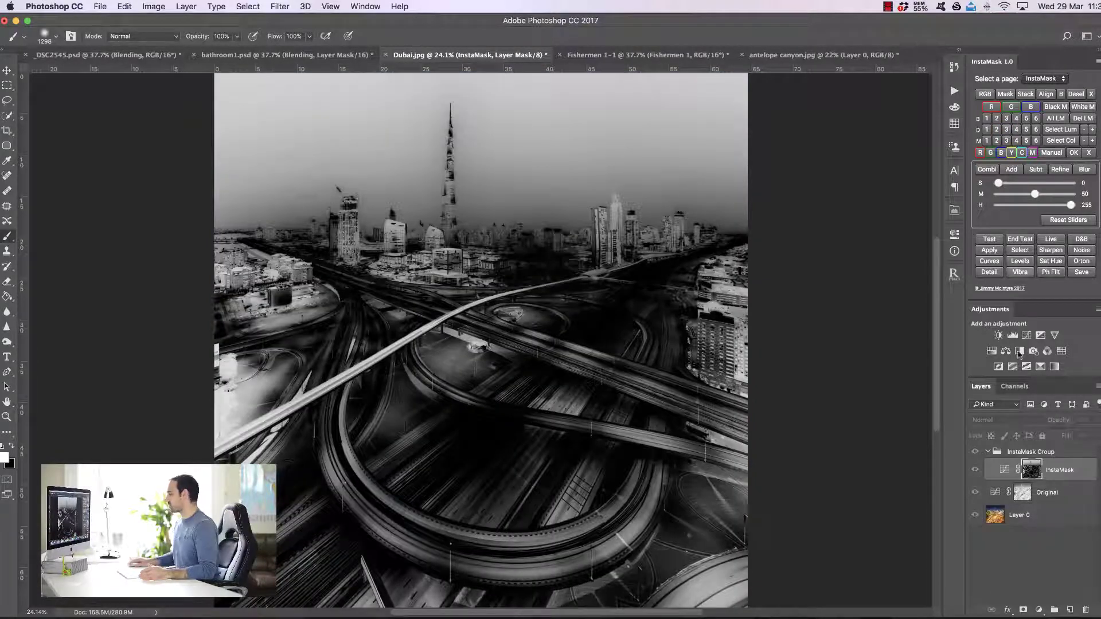
pyautogui.click(1037, 171)
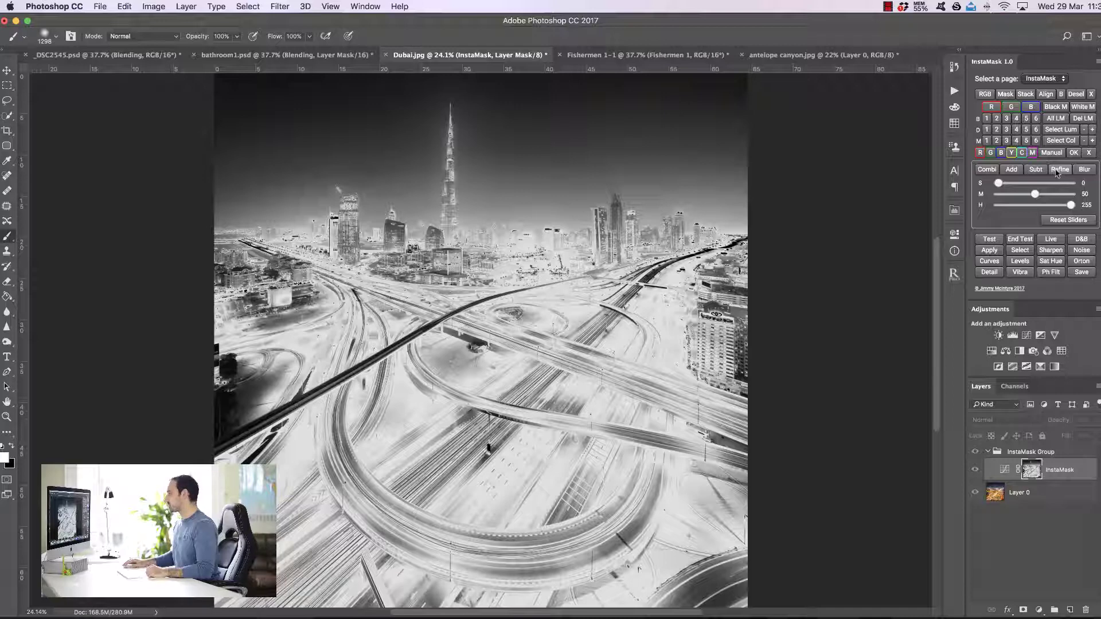
# Step: Open the combined mask's refinement settings, cancel them, and apply a Gaussian Blur with a radius of 8.9 pixels to the mask
pyautogui.click(1061, 173)
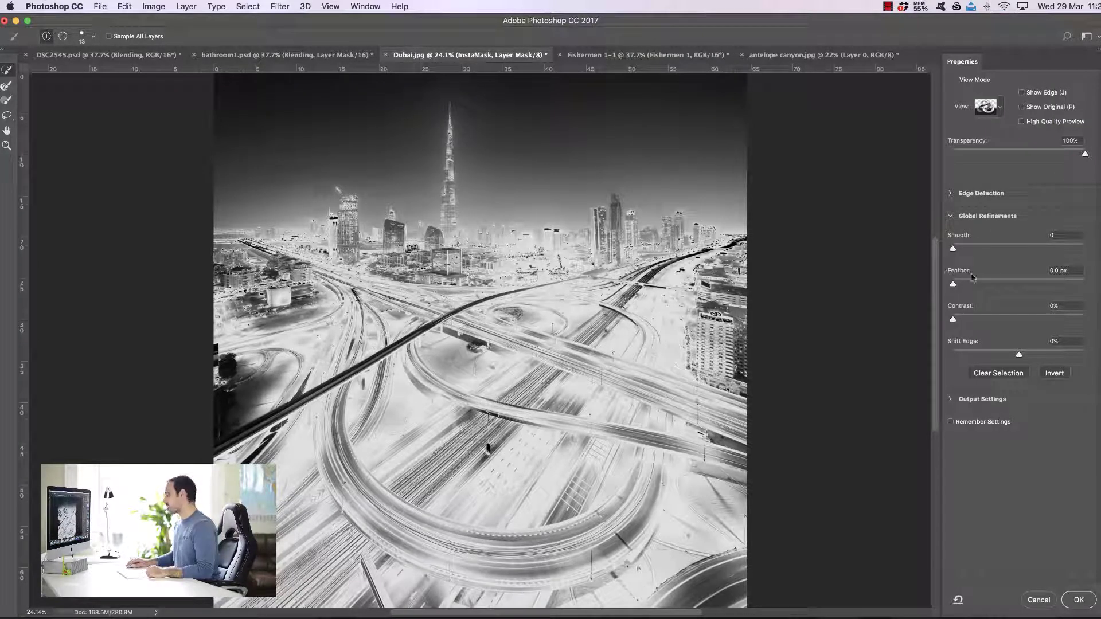
pyautogui.click(1054, 601)
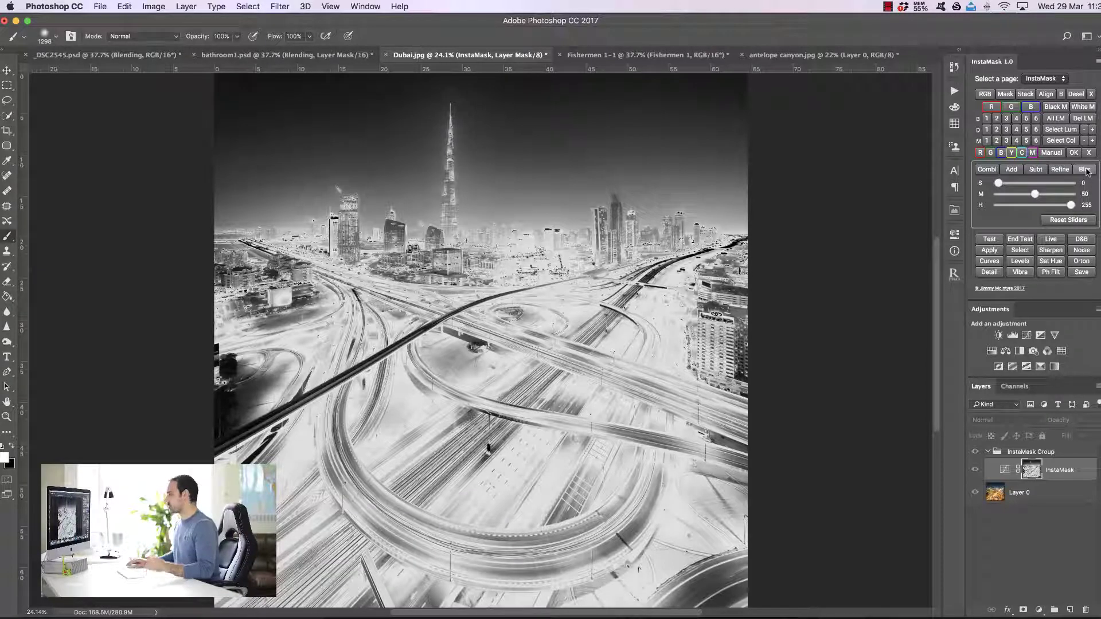
pyautogui.click(1084, 170)
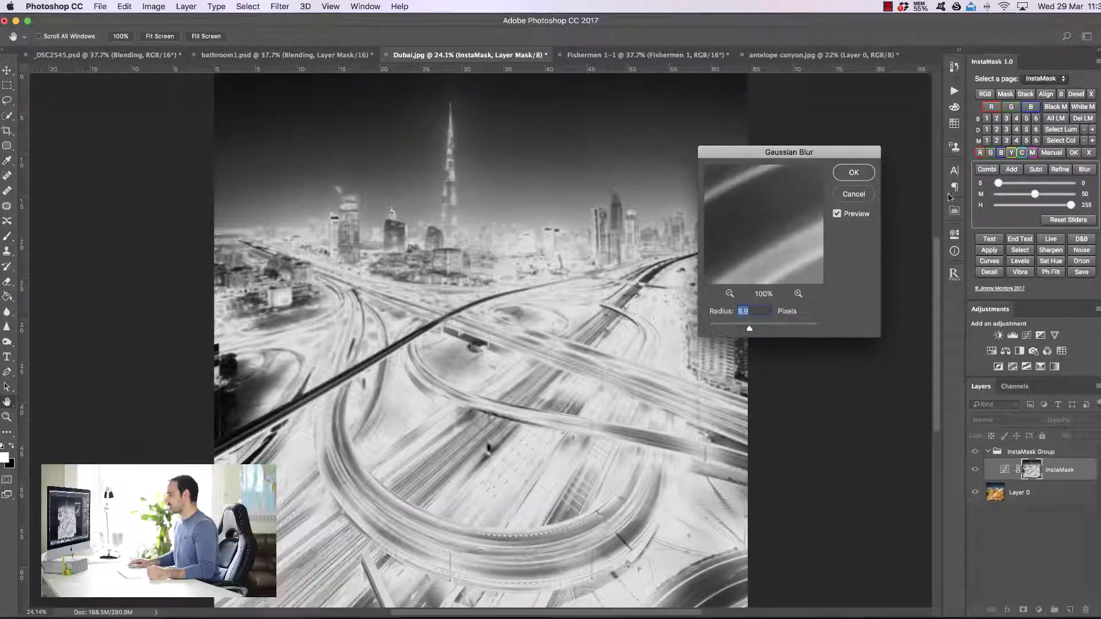
pyautogui.click(853, 172)
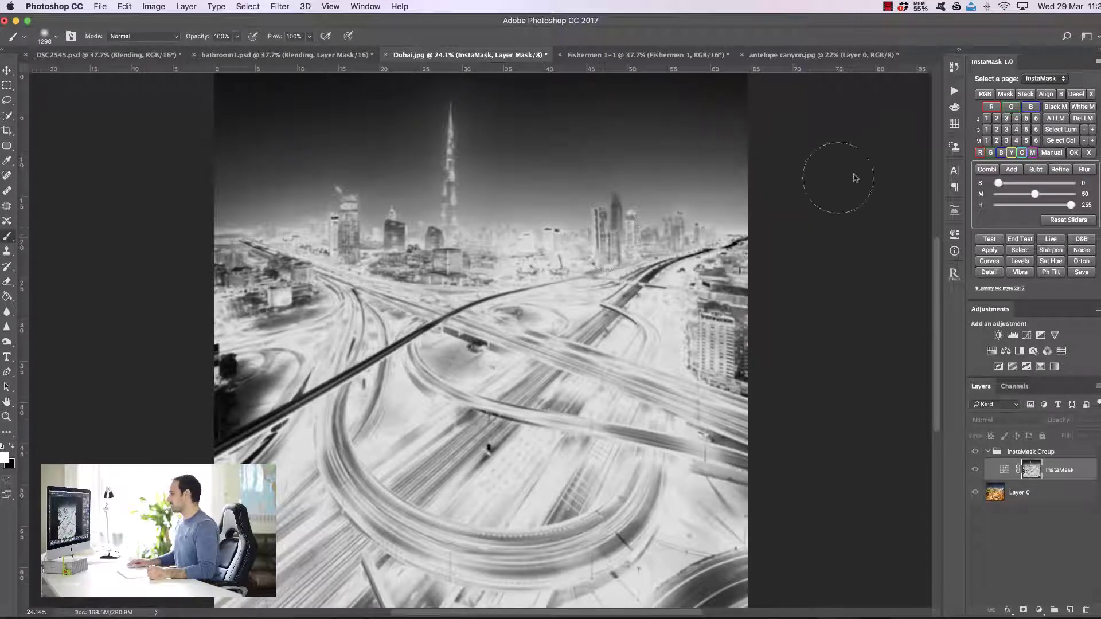
# Step: Try contrast changes on the blurred mask with the M slider at 48 and the H slider at 201, and reset the sliders
pyautogui.moveTo(1035, 194); pyautogui.dragTo(1039, 195)
pyautogui.click(1068, 219)
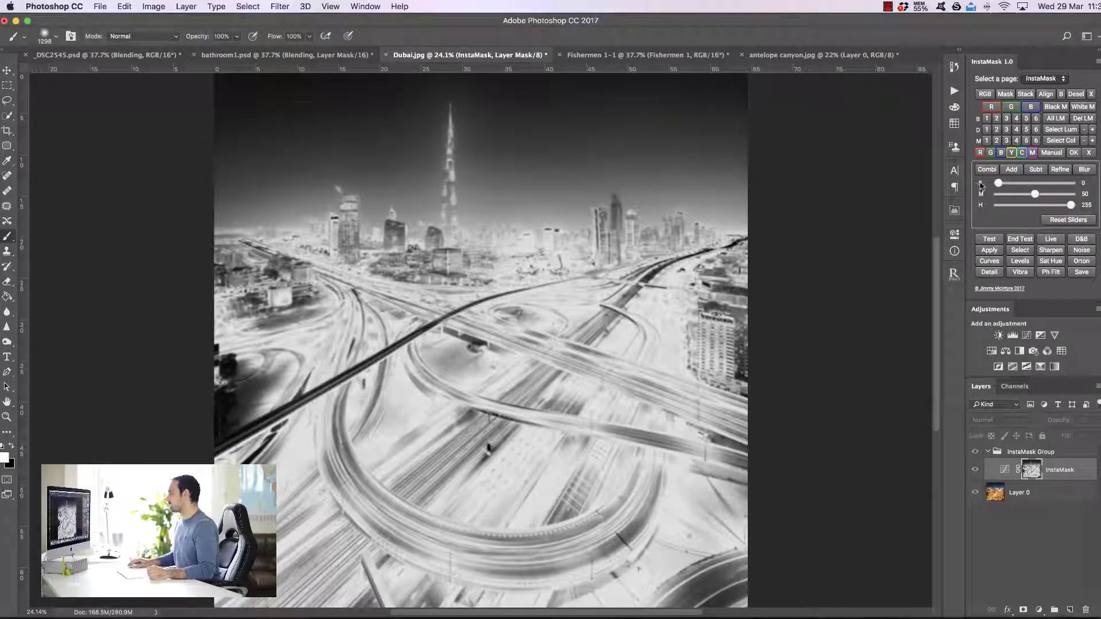
pyautogui.moveTo(999, 183); pyautogui.dragTo(1033, 196)
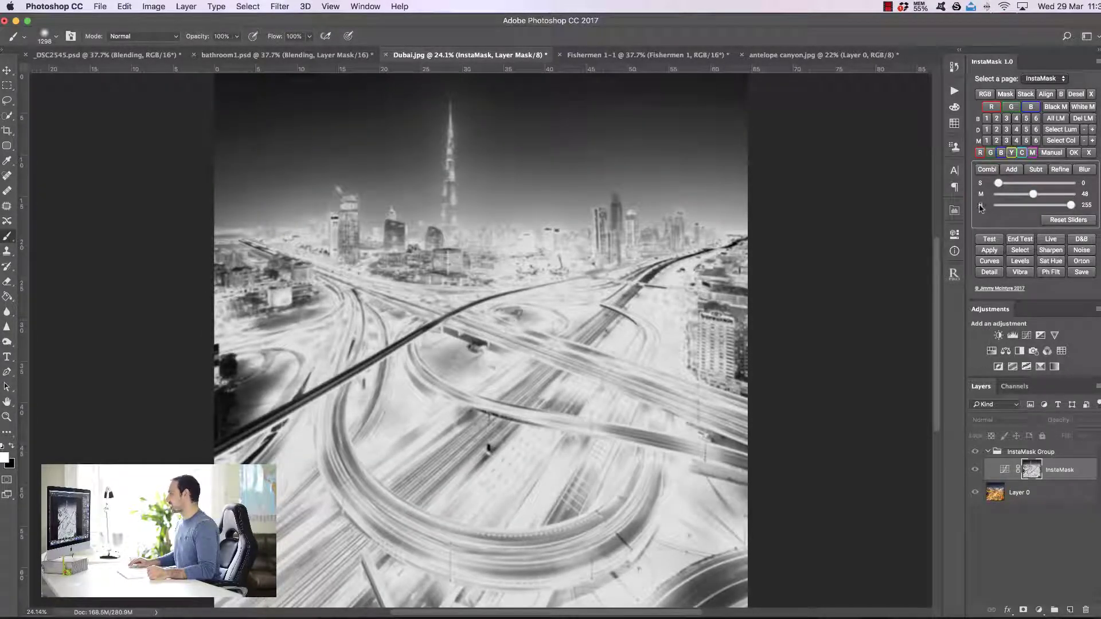
pyautogui.moveTo(1065, 206); pyautogui.dragTo(1056, 208)
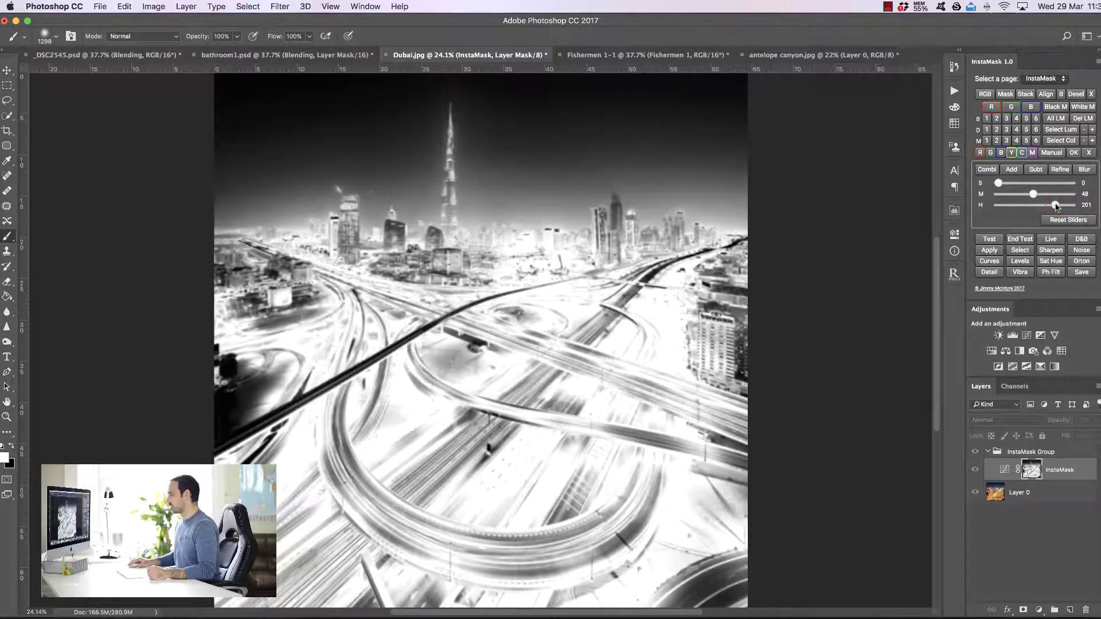
pyautogui.click(1070, 221)
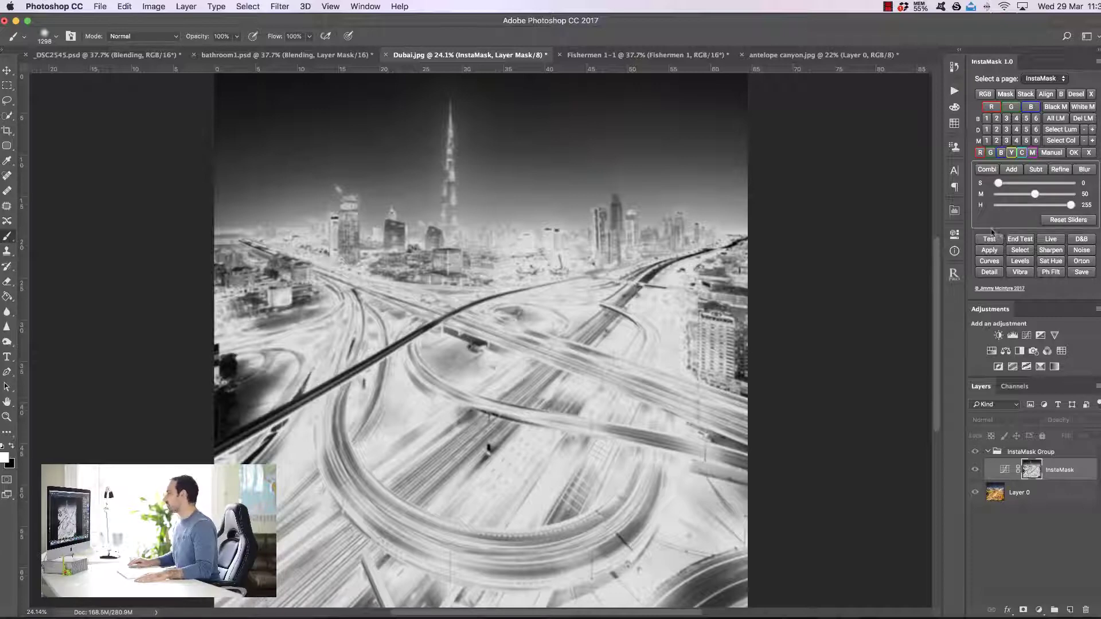
# Step: Switch to the Fishermen document, compare the dark and bright exposures, and leave the Fishermen 1 layer hidden
pyautogui.click(633, 53)
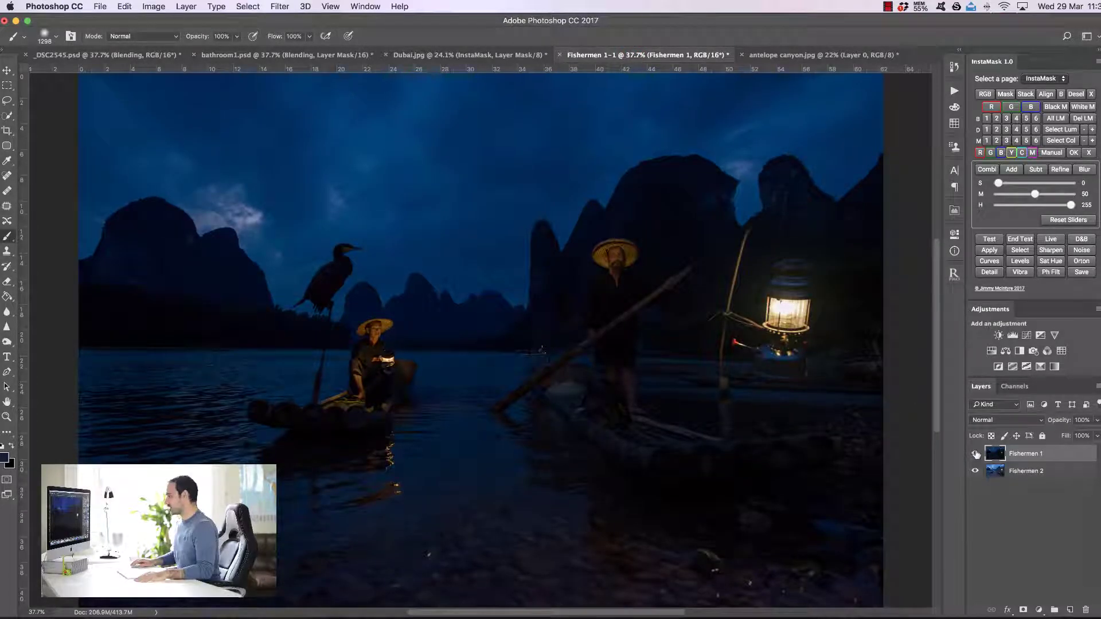
pyautogui.click(976, 454)
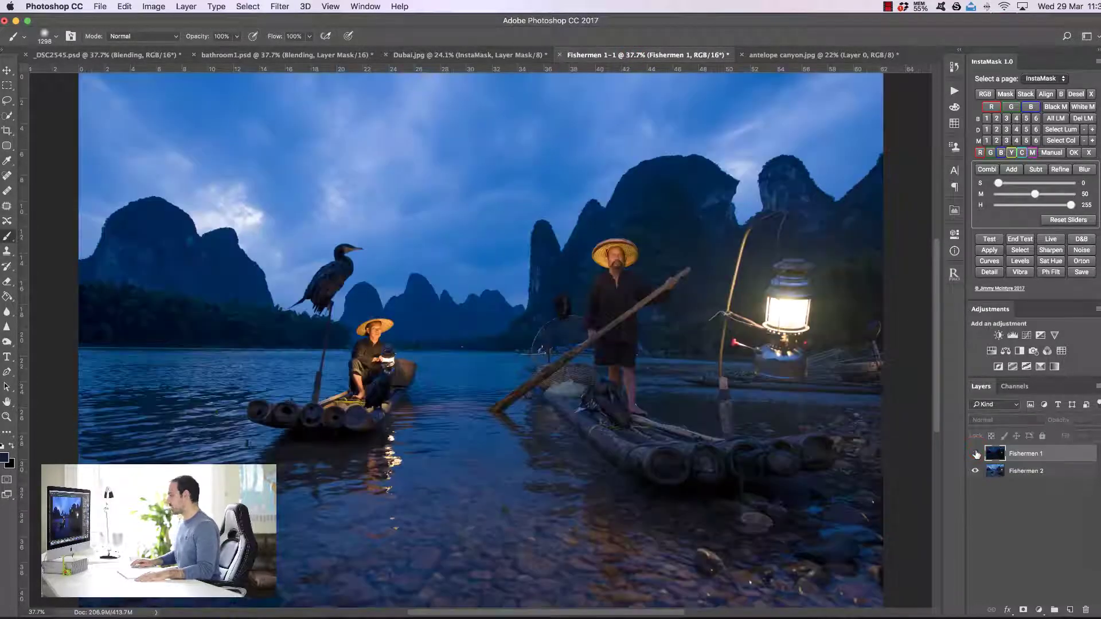
pyautogui.click(975, 453)
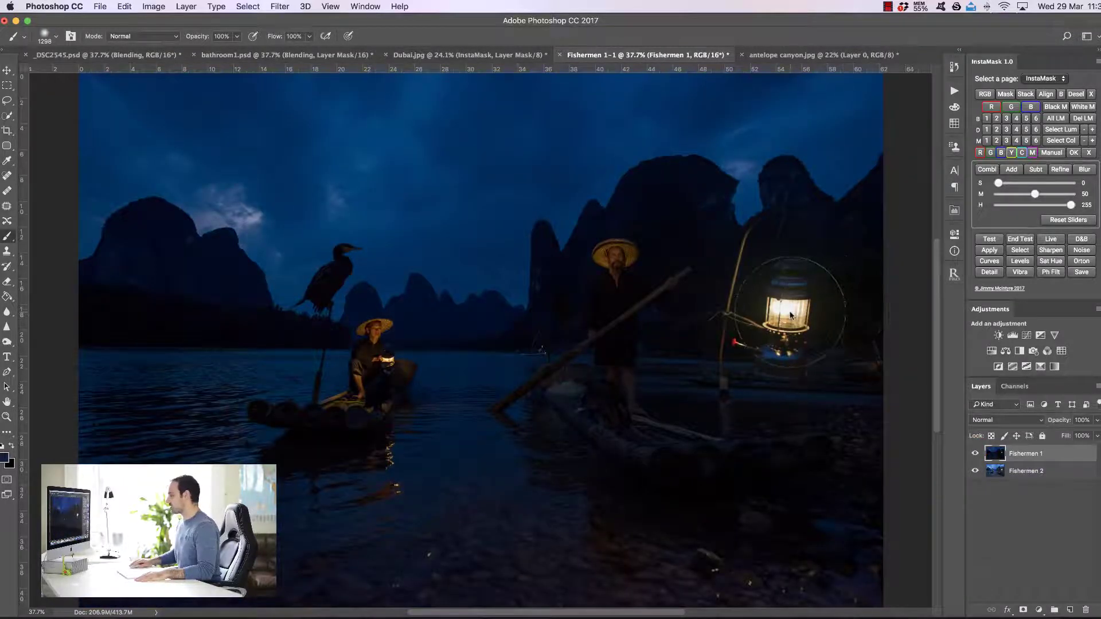
pyautogui.click(975, 454)
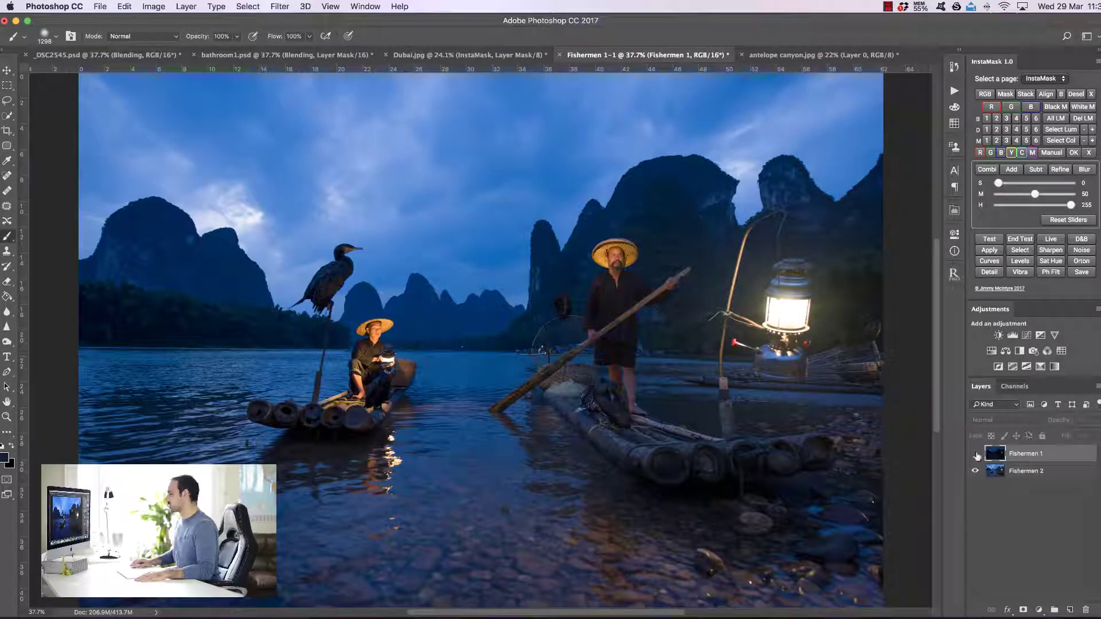
pyautogui.click(977, 454)
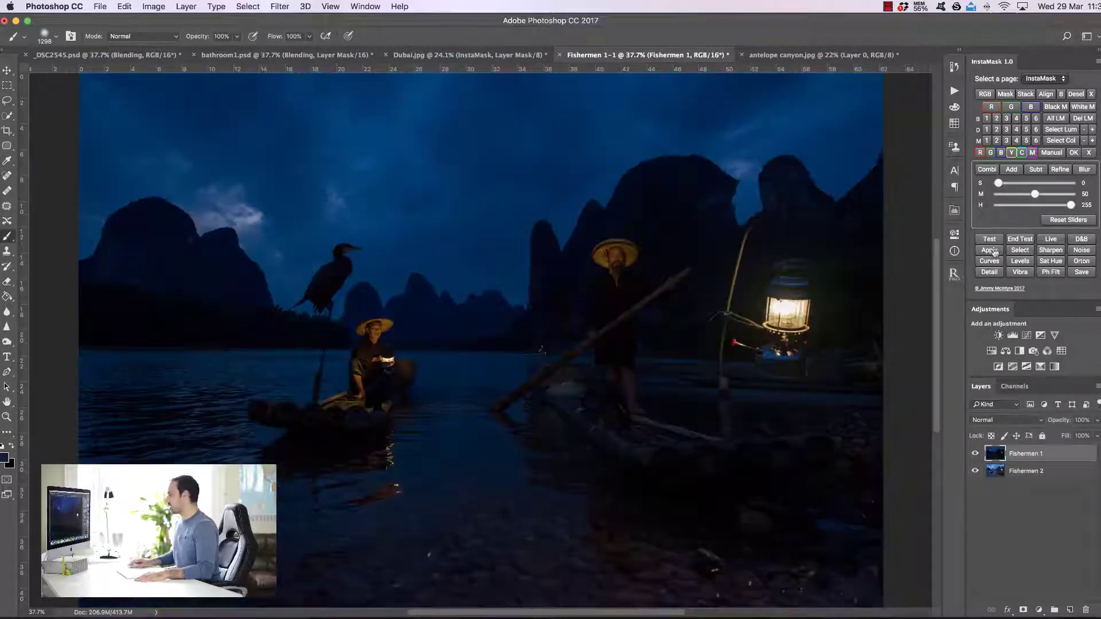
pyautogui.click(975, 455)
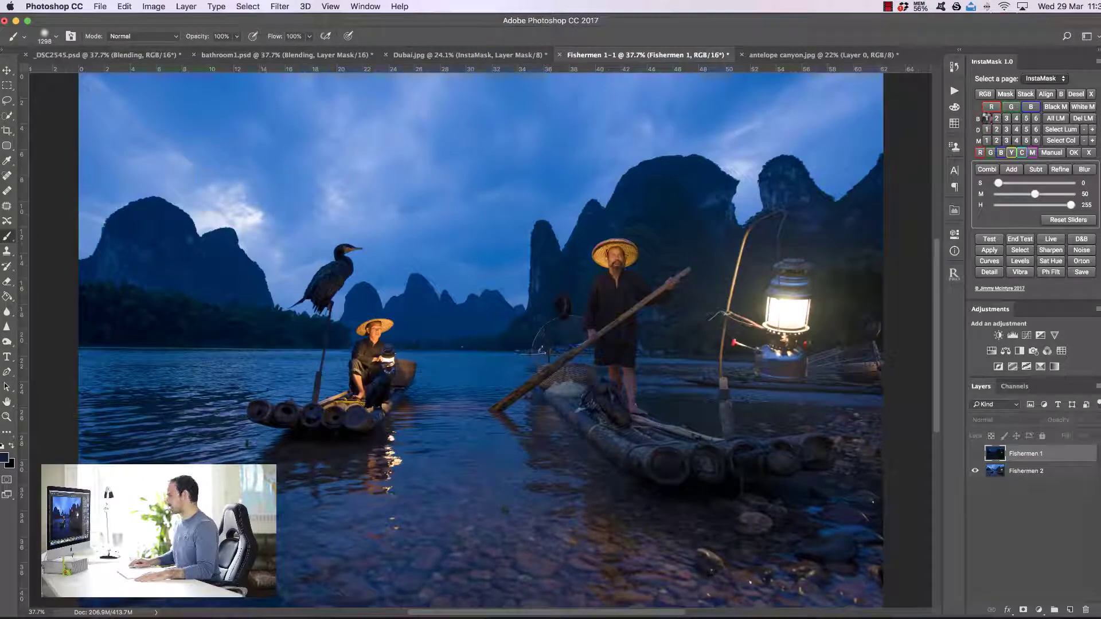
# Step: Create a Brights 1 mask and test-blend the dark exposure through it, toggling the masked layer to compare the result
pyautogui.click(987, 118)
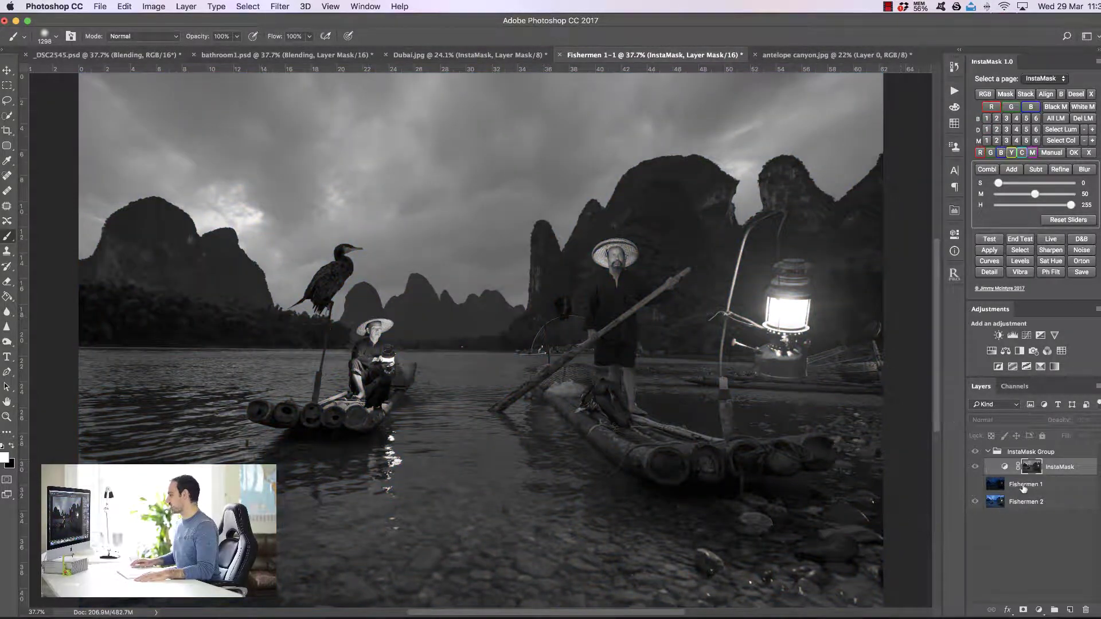
pyautogui.click(989, 239)
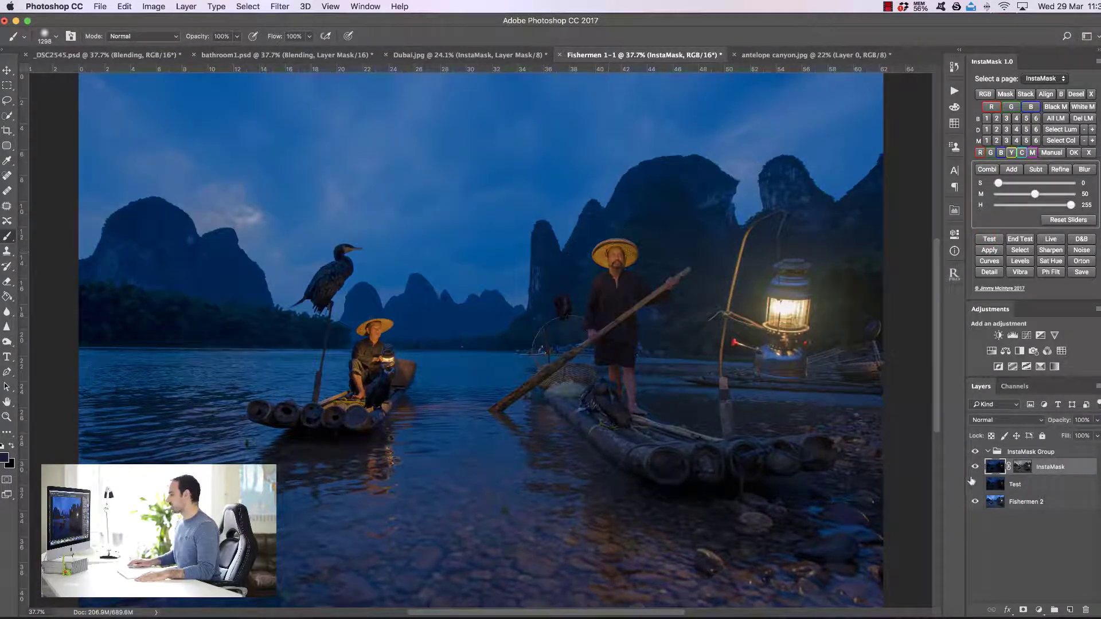
pyautogui.click(975, 469)
pyautogui.click(975, 468)
pyautogui.click(975, 469)
pyautogui.click(975, 469)
pyautogui.click(975, 469)
pyautogui.click(976, 469)
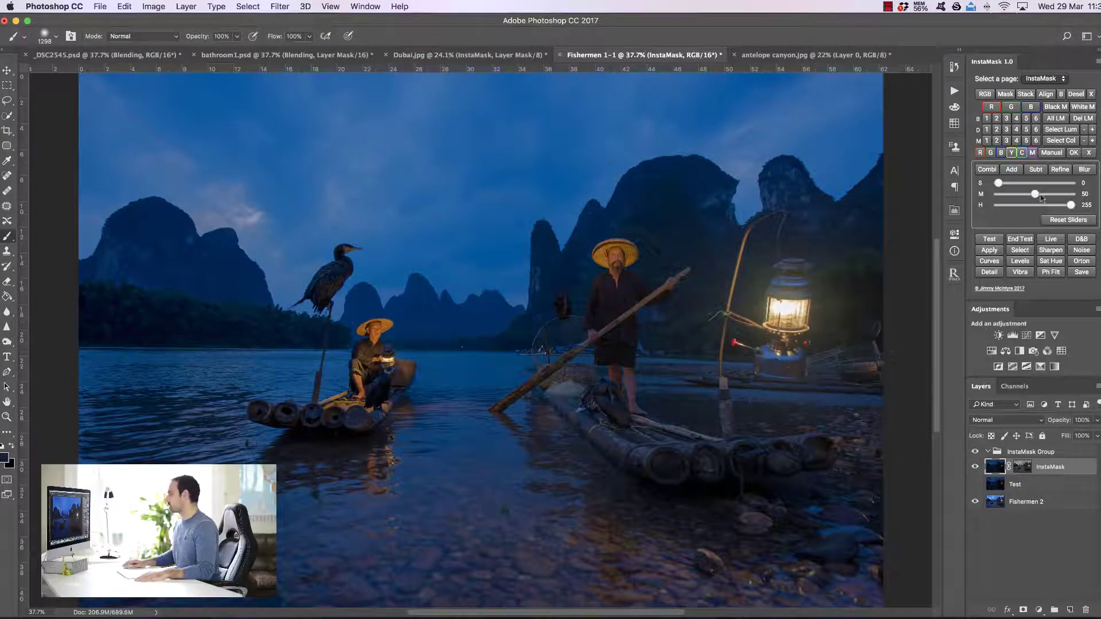
# Step: Try tightening the test mask with the M slider at 57, and reset the sliders
pyautogui.moveTo(1036, 195); pyautogui.dragTo(1051, 196)
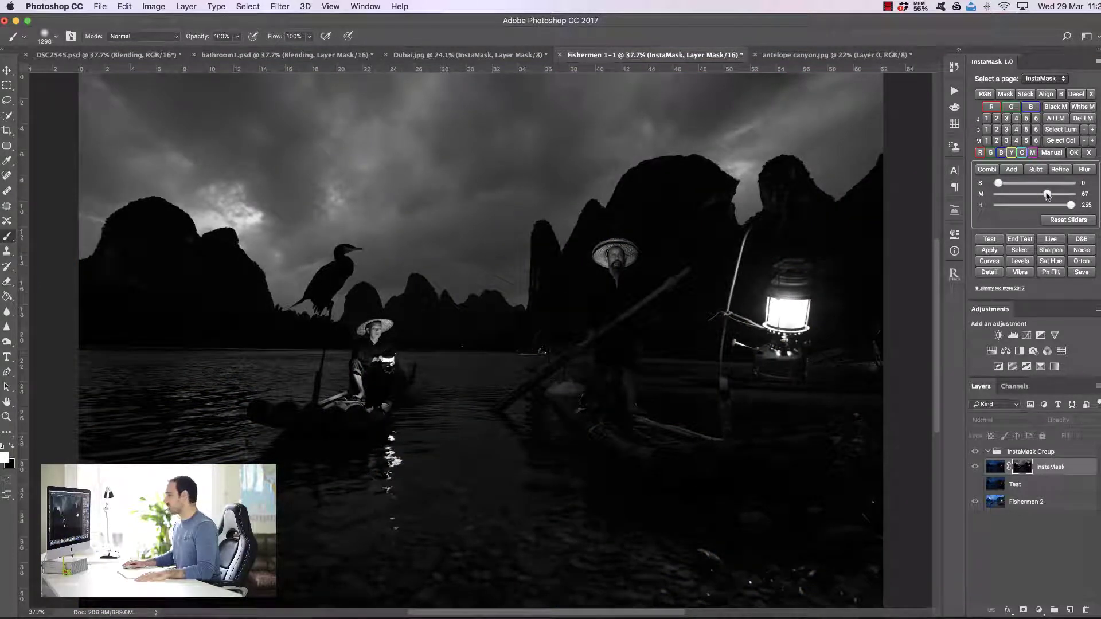
pyautogui.click(1063, 221)
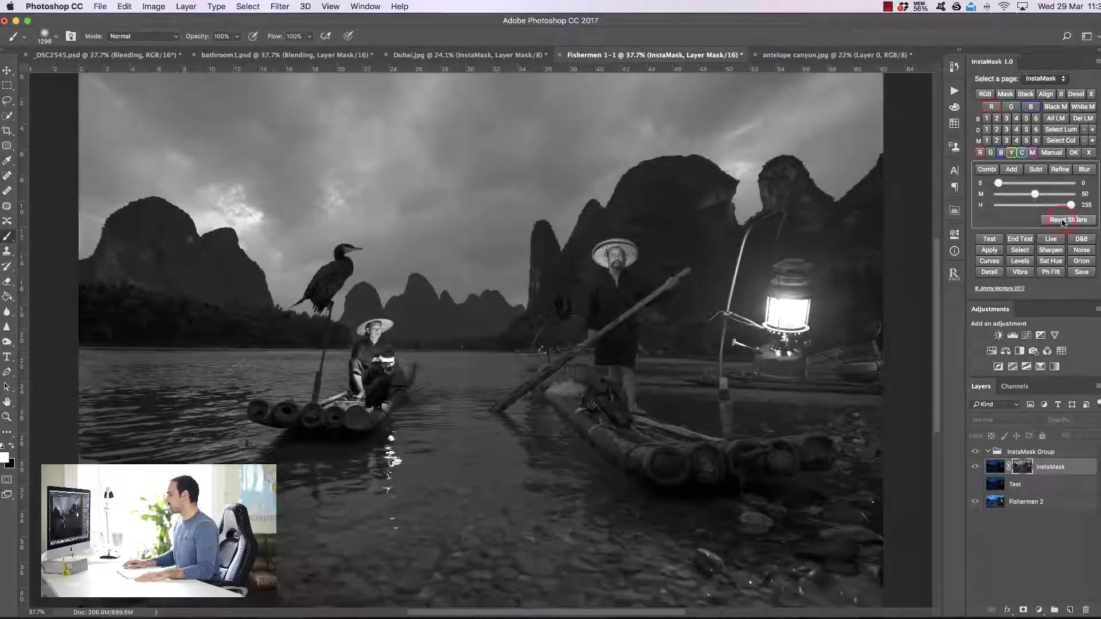
# Step: Start the Live two-window preview, display the blended image instead of the mask, and frame the whole photo in both windows
pyautogui.click(1055, 241)
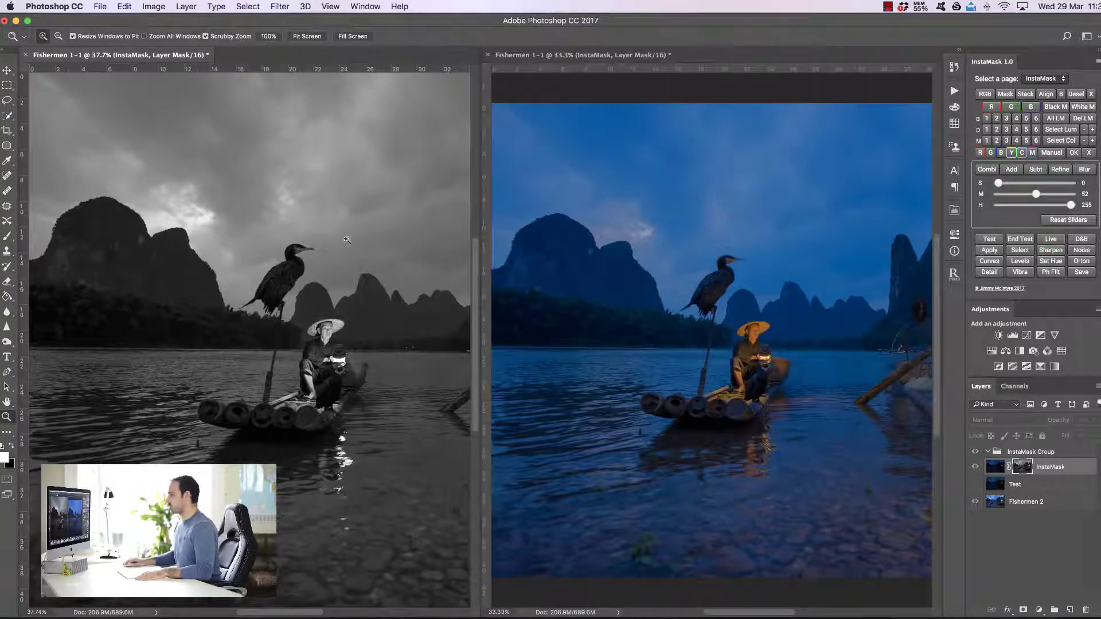
pyautogui.click(998, 467)
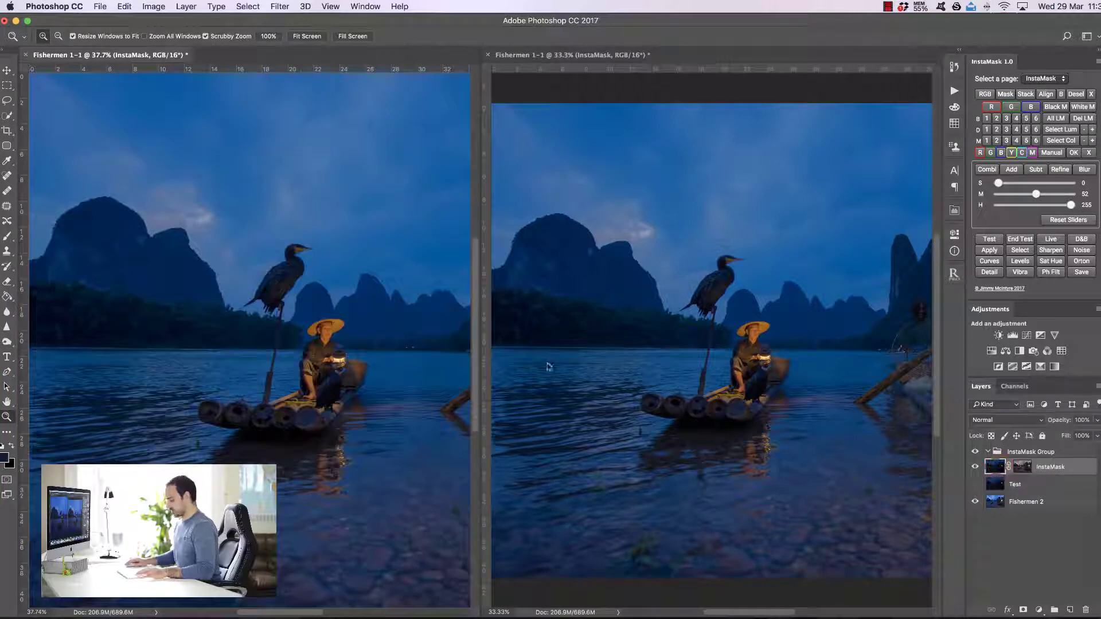
pyautogui.moveTo(354, 303); pyautogui.dragTo(345, 309)
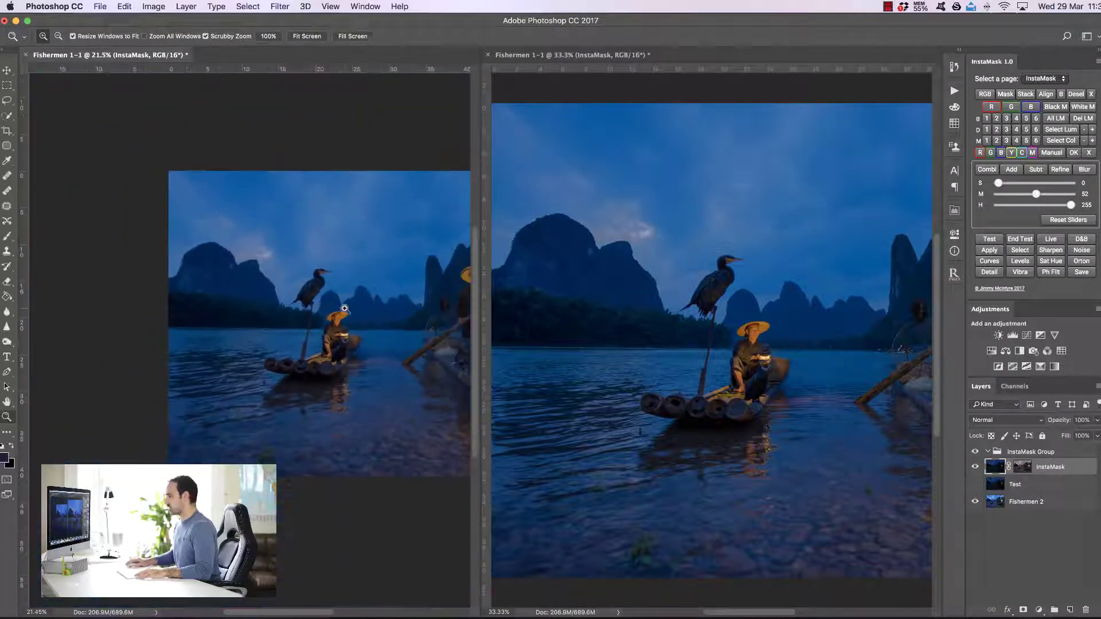
pyautogui.hscroll(5, 299, 310)
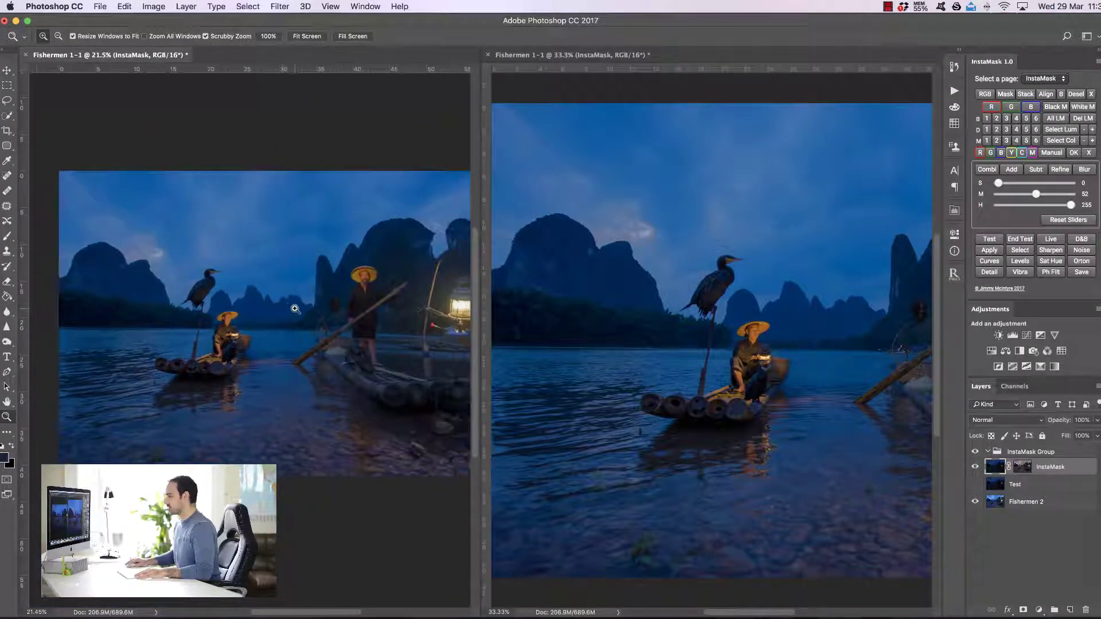
pyautogui.hscroll(3, 295, 309)
pyautogui.click(631, 333)
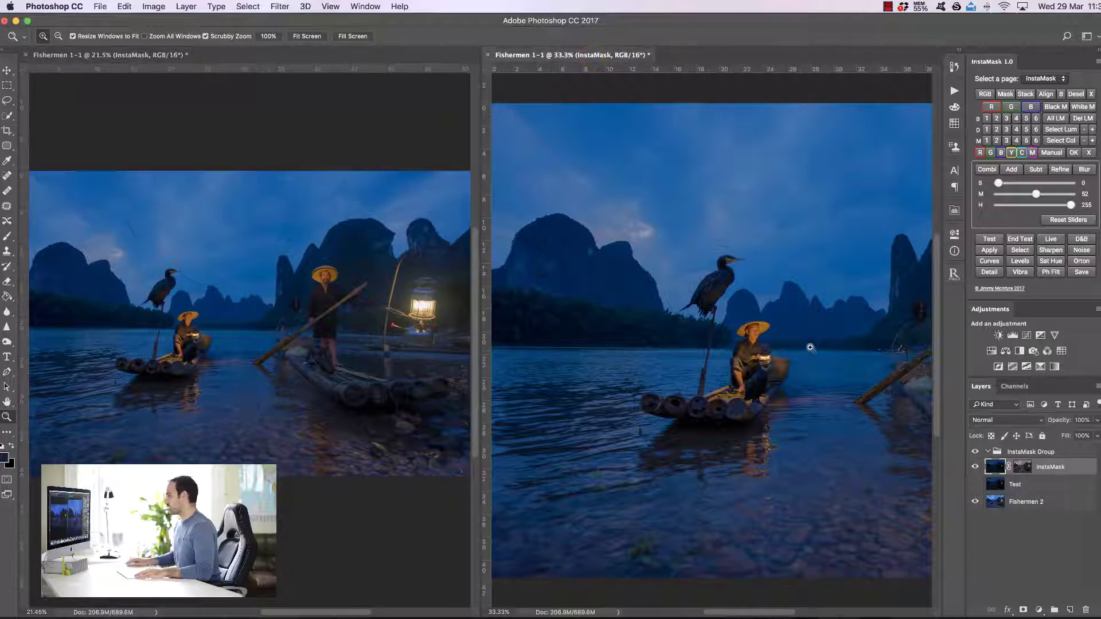
pyautogui.hscroll(1, 803, 347)
pyautogui.scroll(-5, 803, 347)
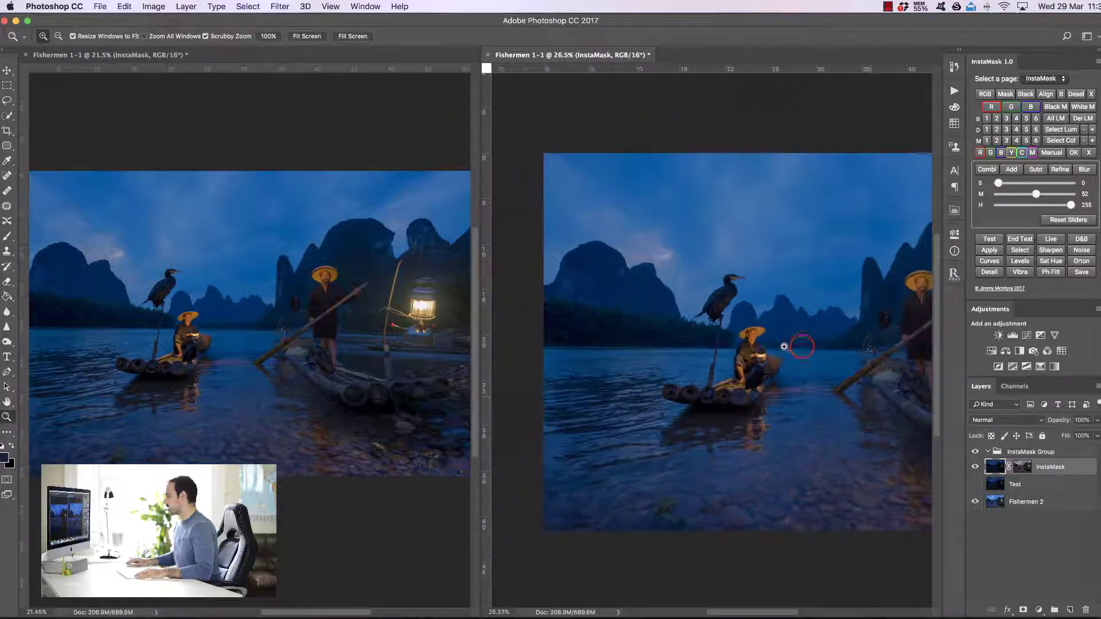
pyautogui.hscroll(5, 829, 352)
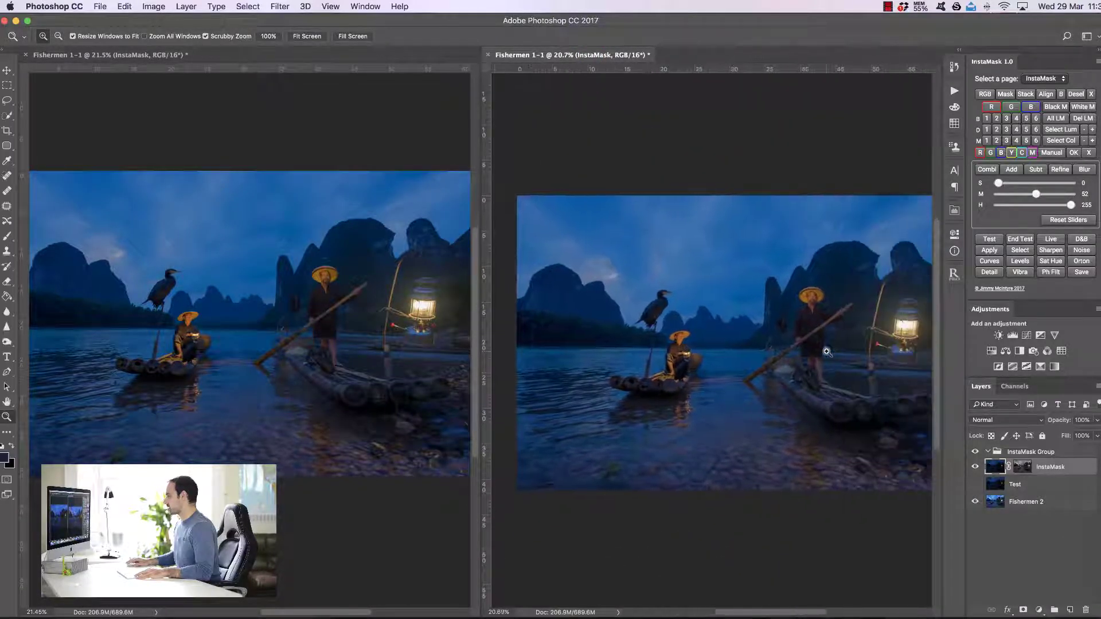
pyautogui.scroll(-2, 825, 351)
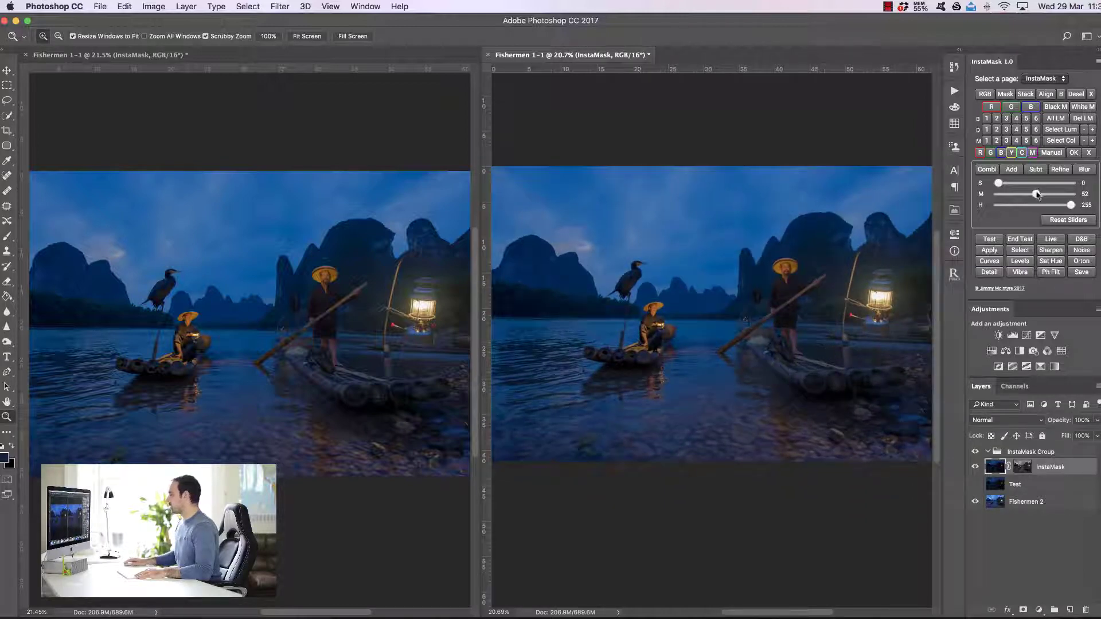
# Step: Set the live mask's M slider to 56 and then 68, toggling the masked layer between the two settings to compare the blend
pyautogui.moveTo(1040, 195); pyautogui.dragTo(1041, 195)
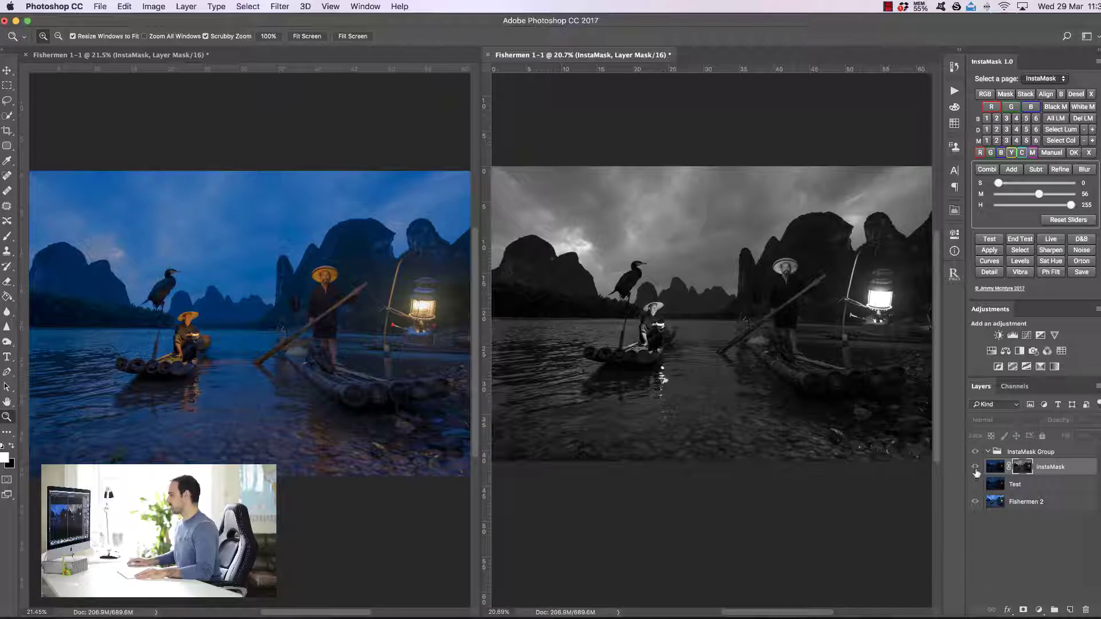
pyautogui.click(976, 468)
pyautogui.click(976, 468)
pyautogui.click(976, 468)
pyautogui.click(976, 469)
pyautogui.click(976, 469)
pyautogui.click(976, 469)
pyautogui.click(976, 470)
pyautogui.click(976, 469)
pyautogui.click(976, 469)
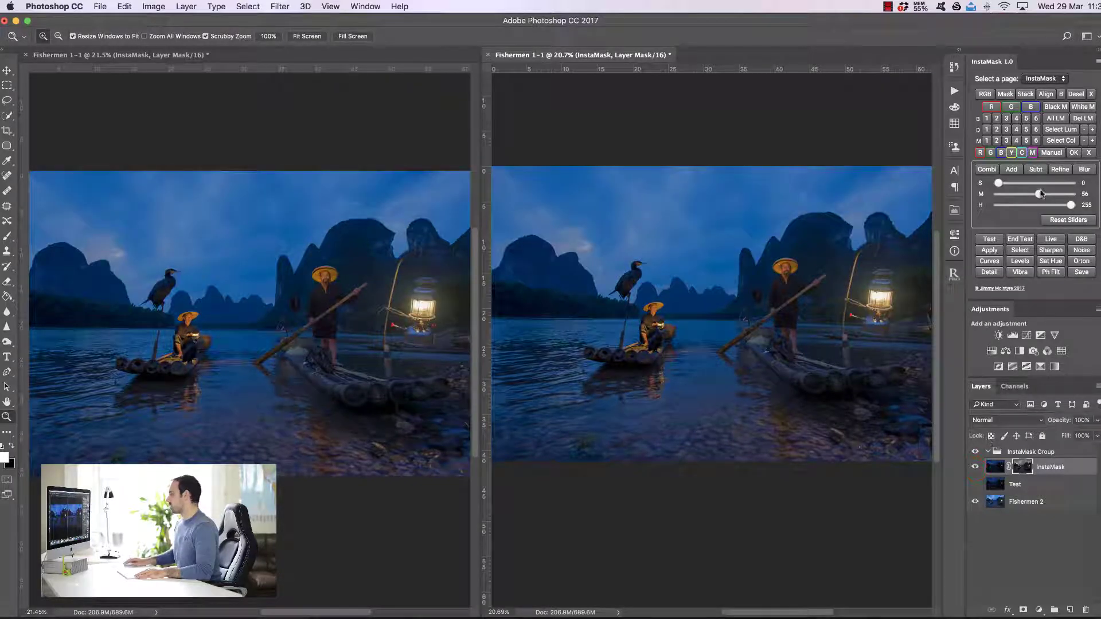
pyautogui.moveTo(1042, 194); pyautogui.dragTo(1048, 194)
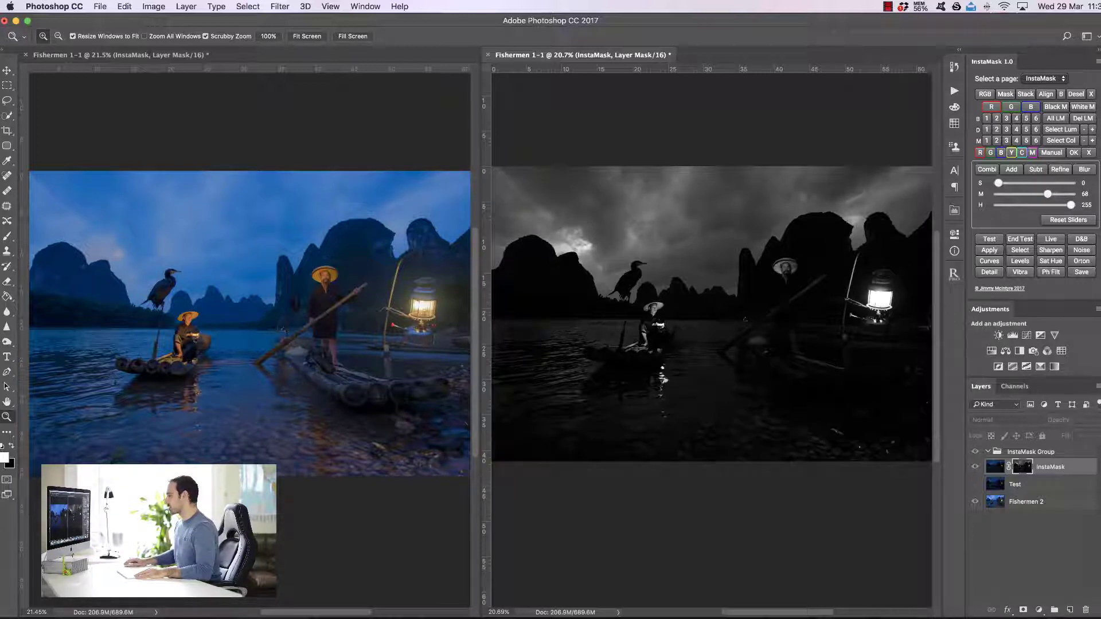
# Step: Tighten the live mask around the lantern by raising the M slider to 81 and finally 89
pyautogui.moveTo(1048, 194); pyautogui.dragTo(1057, 194)
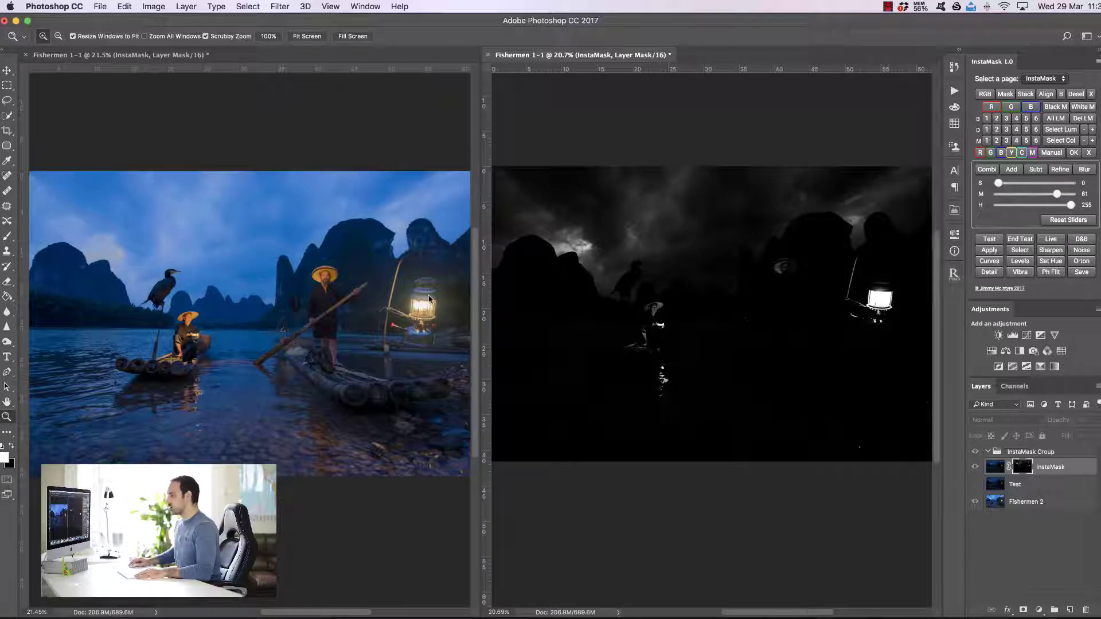
pyautogui.moveTo(1060, 195); pyautogui.dragTo(1063, 196)
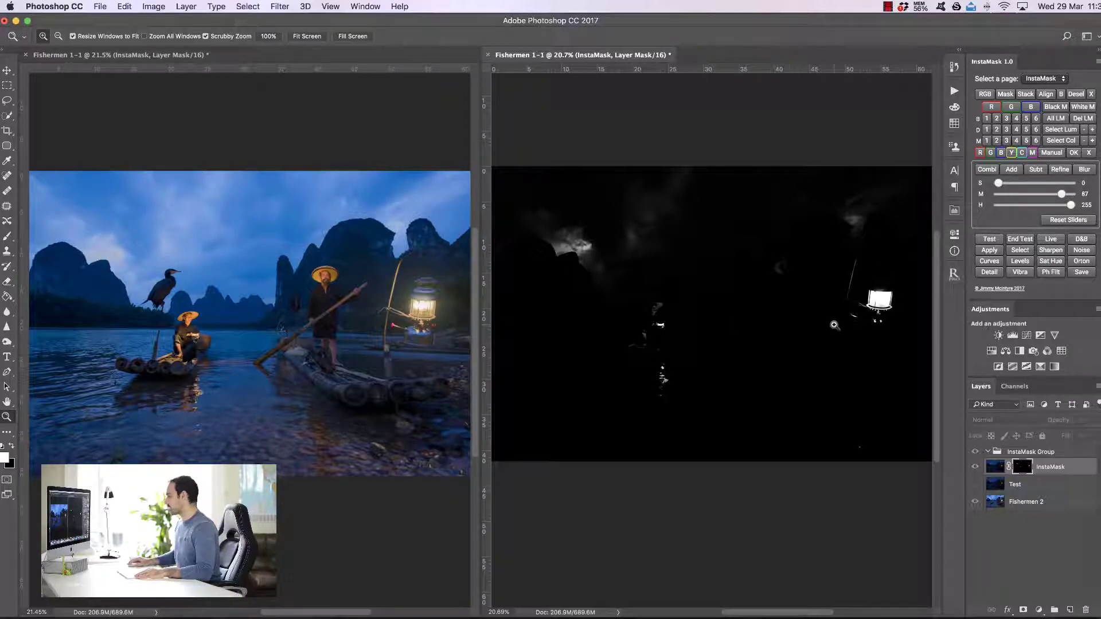
pyautogui.moveTo(1065, 196); pyautogui.dragTo(1046, 194)
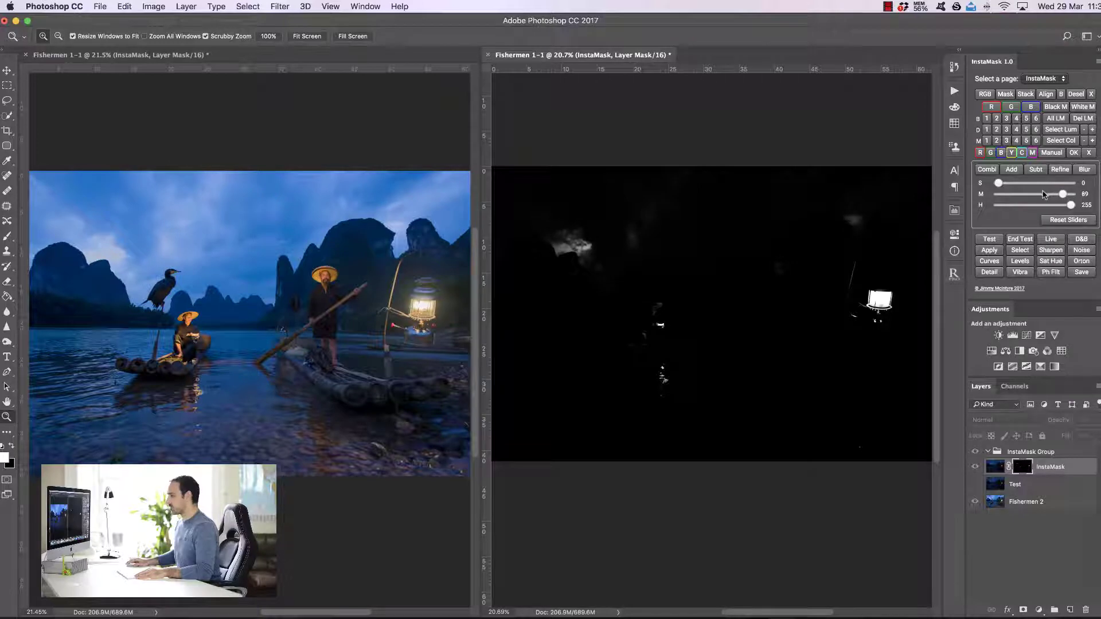
# Step: Paint with a black brush on the mask over the bright sky patches and the water reflections beside the seated fisherman
pyautogui.click(7, 238)
pyautogui.click(10, 447)
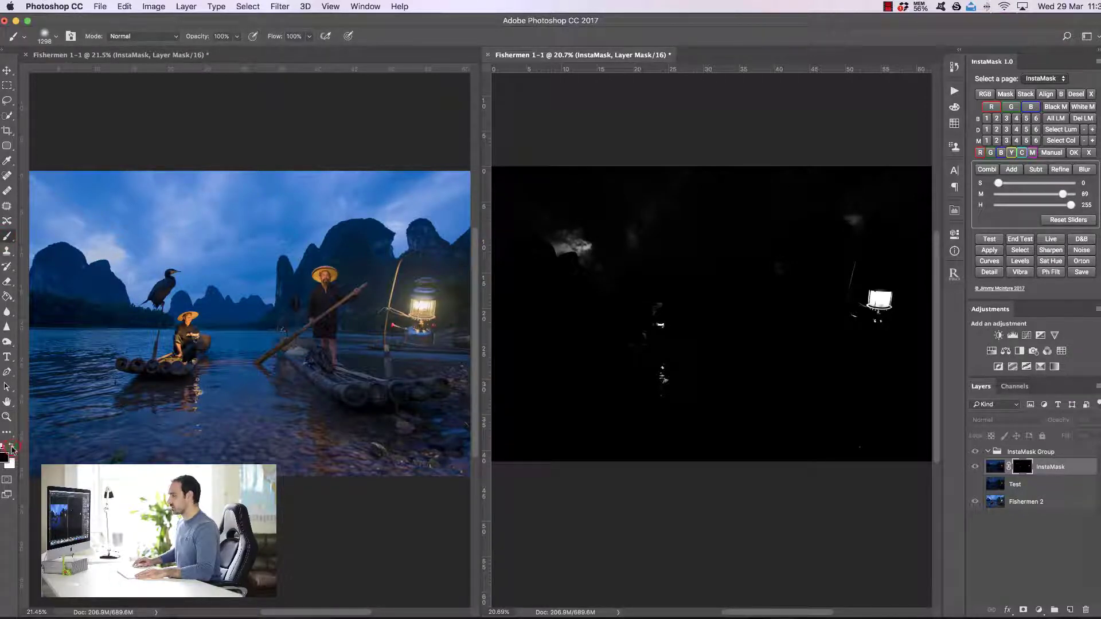
pyautogui.moveTo(553, 258); pyautogui.dragTo(585, 239)
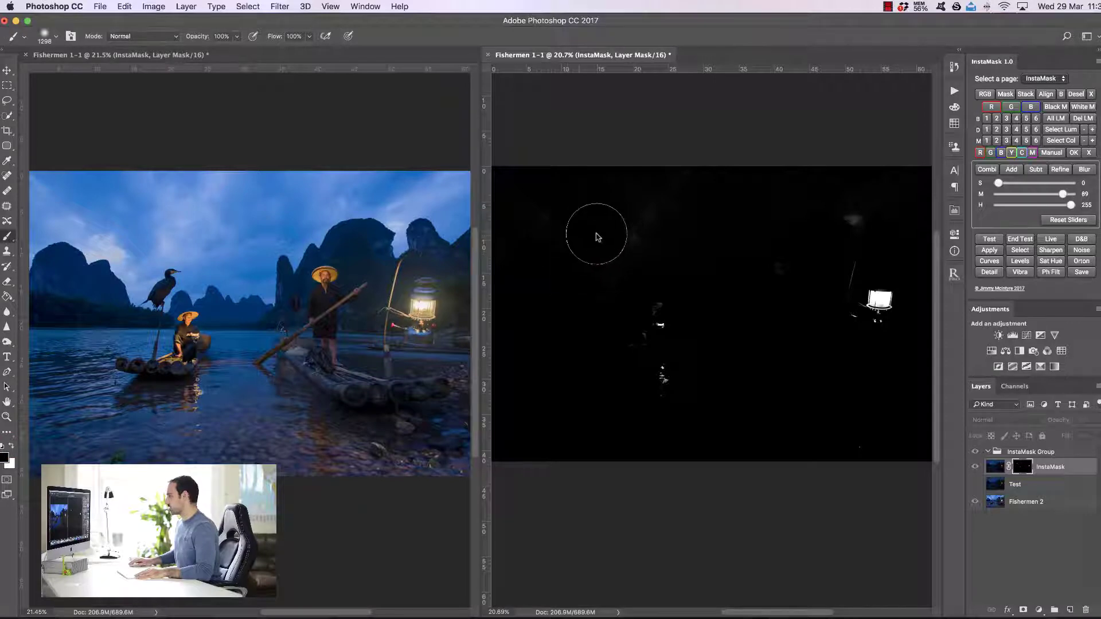
pyautogui.moveTo(840, 223); pyautogui.dragTo(856, 213)
pyautogui.moveTo(701, 388); pyautogui.dragTo(680, 388)
# Step: Toggle the masked exposure layer on and off to compare the lantern blend
pyautogui.click(976, 469)
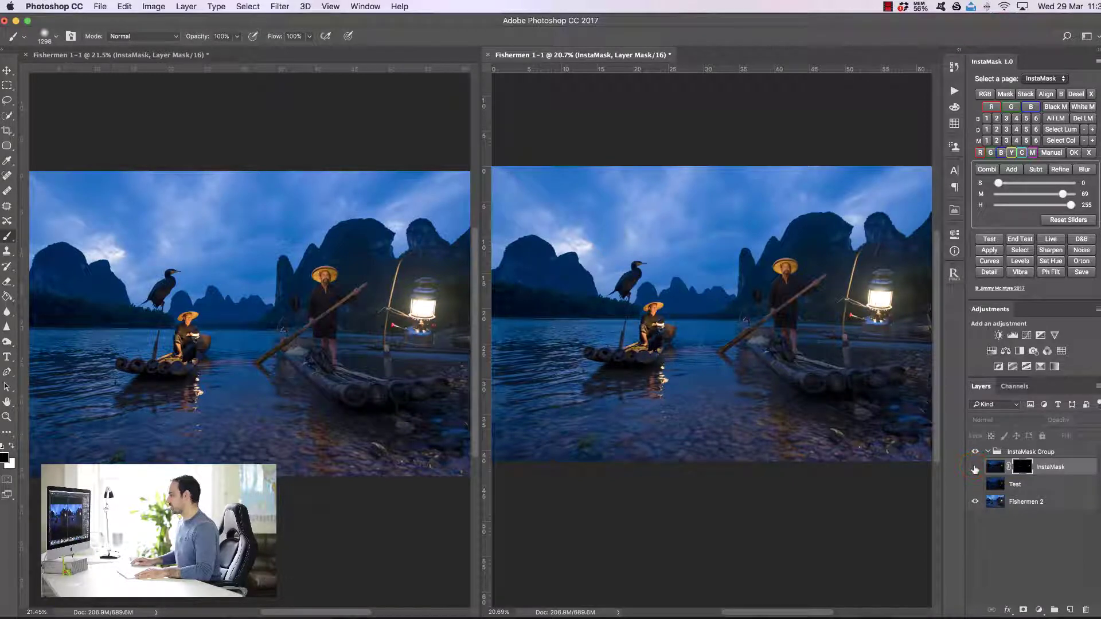
pyautogui.click(974, 468)
pyautogui.click(974, 468)
pyautogui.click(975, 468)
pyautogui.click(974, 468)
pyautogui.click(974, 468)
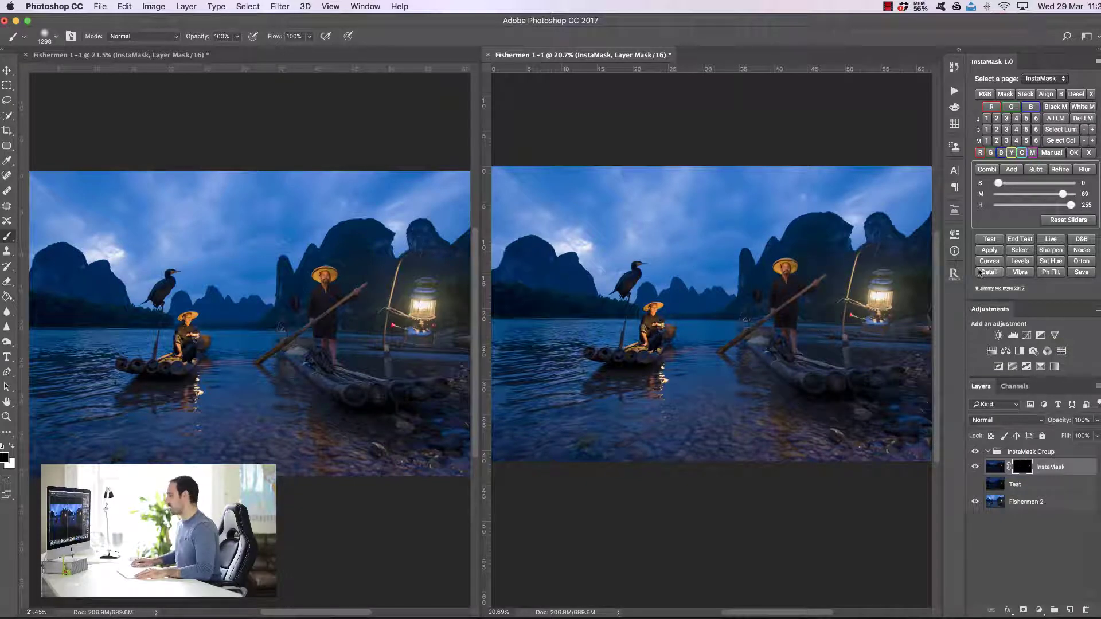
# Step: Close the second live window, fit the photo to the screen, and apply the mask to the Test exposure layer
pyautogui.click(488, 55)
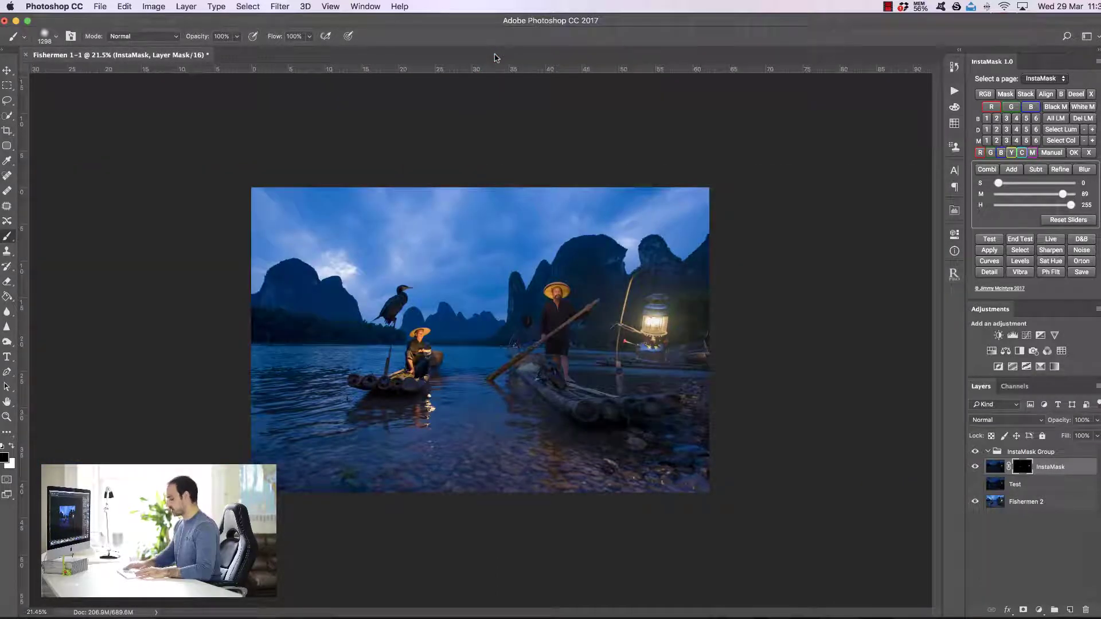
pyautogui.press('super+0')
pyautogui.click(1026, 485)
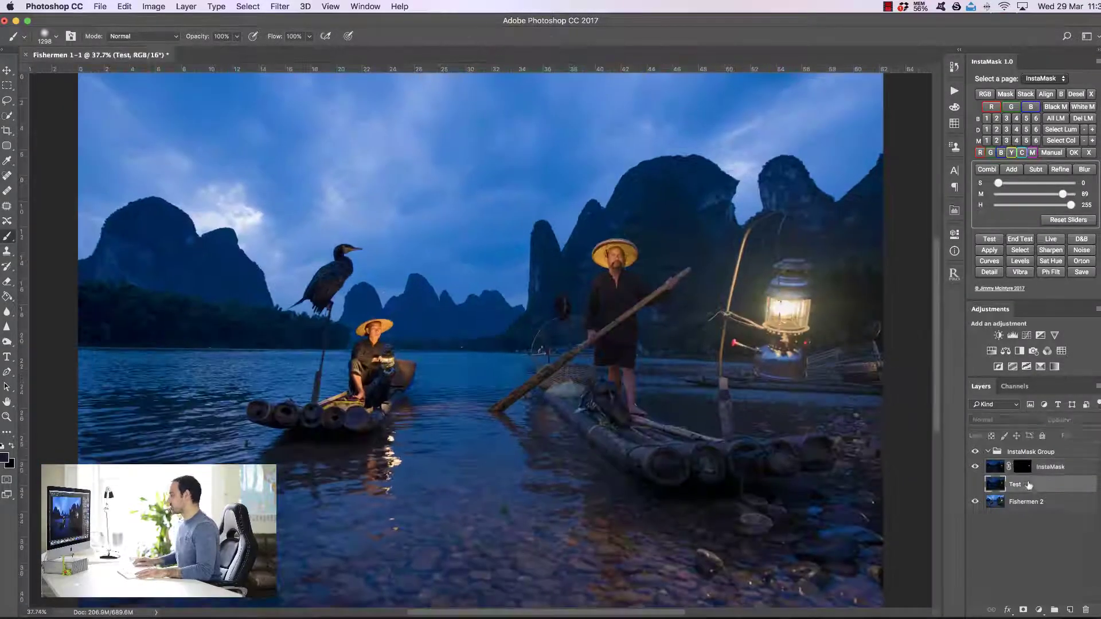
pyautogui.click(989, 250)
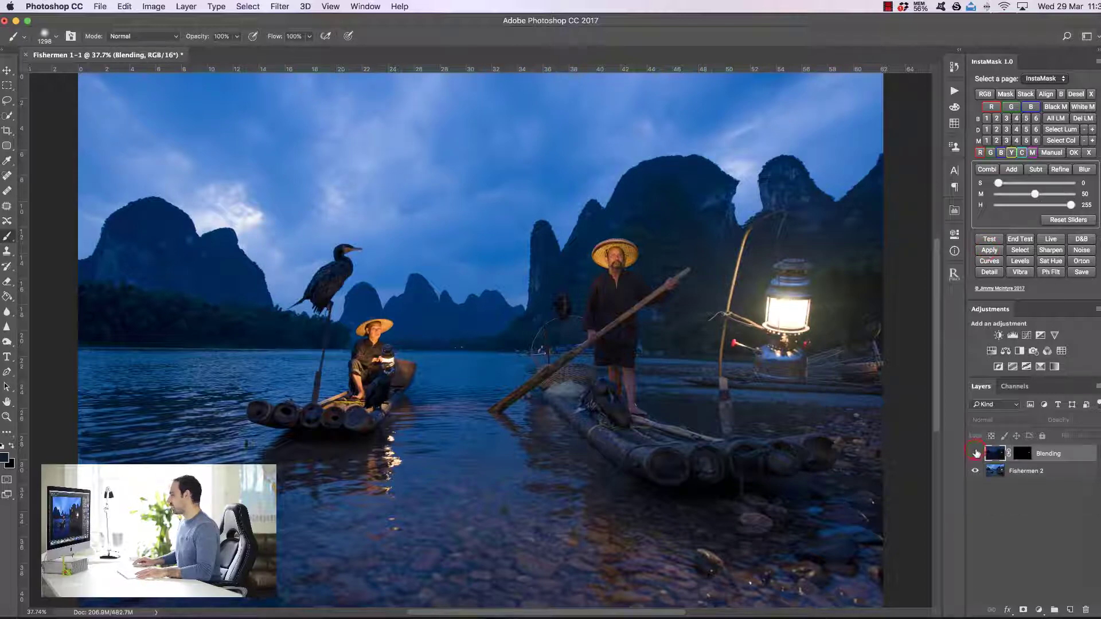
# Step: Lower the Blending layer's opacity to 72% and toggle the layer to compare the lantern before and after
pyautogui.moveTo(1063, 420); pyautogui.dragTo(1049, 422)
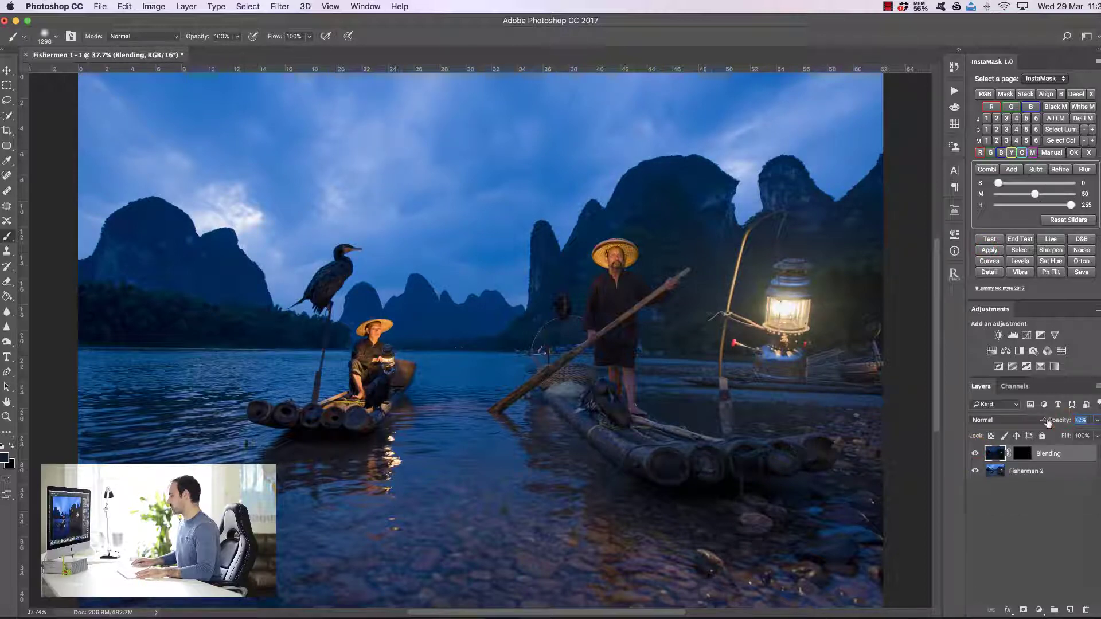
pyautogui.click(975, 454)
pyautogui.click(976, 453)
pyautogui.click(976, 454)
pyautogui.click(976, 454)
pyautogui.click(975, 454)
pyautogui.click(976, 454)
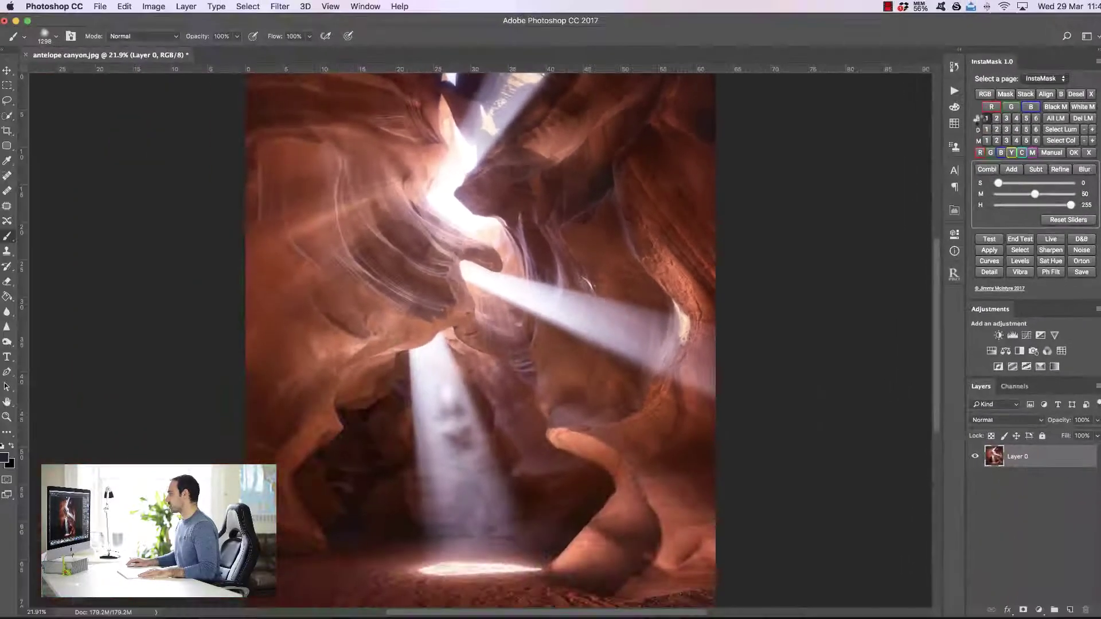
# Step: Save the canyon photo's luminosity mask as a layer, and create a masked Dodge & Burn layer
pyautogui.click(1083, 273)
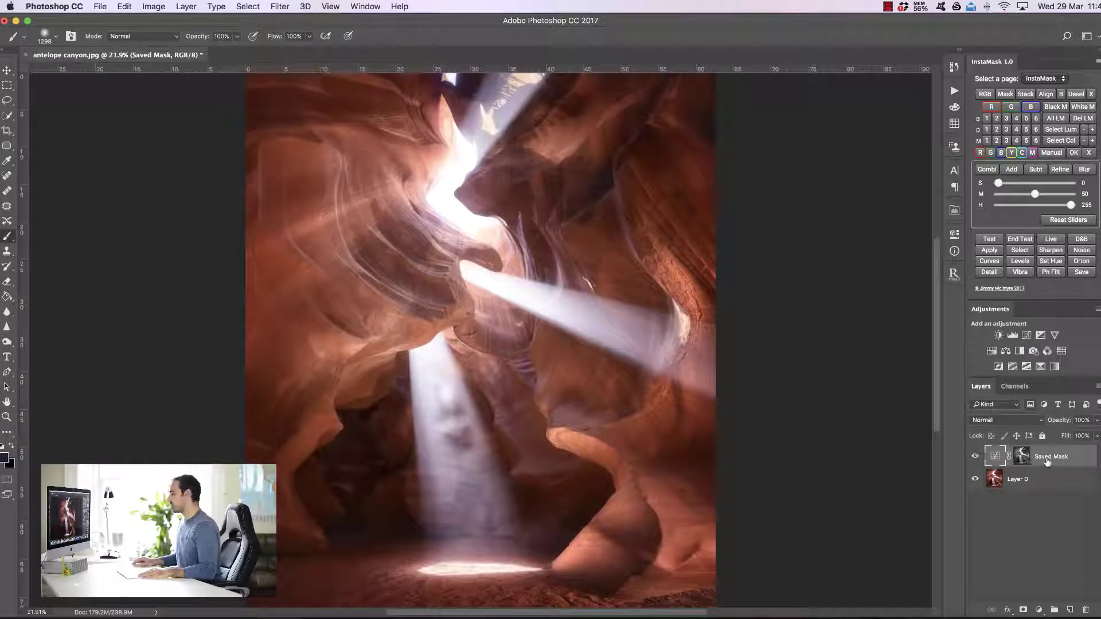
pyautogui.click(1076, 241)
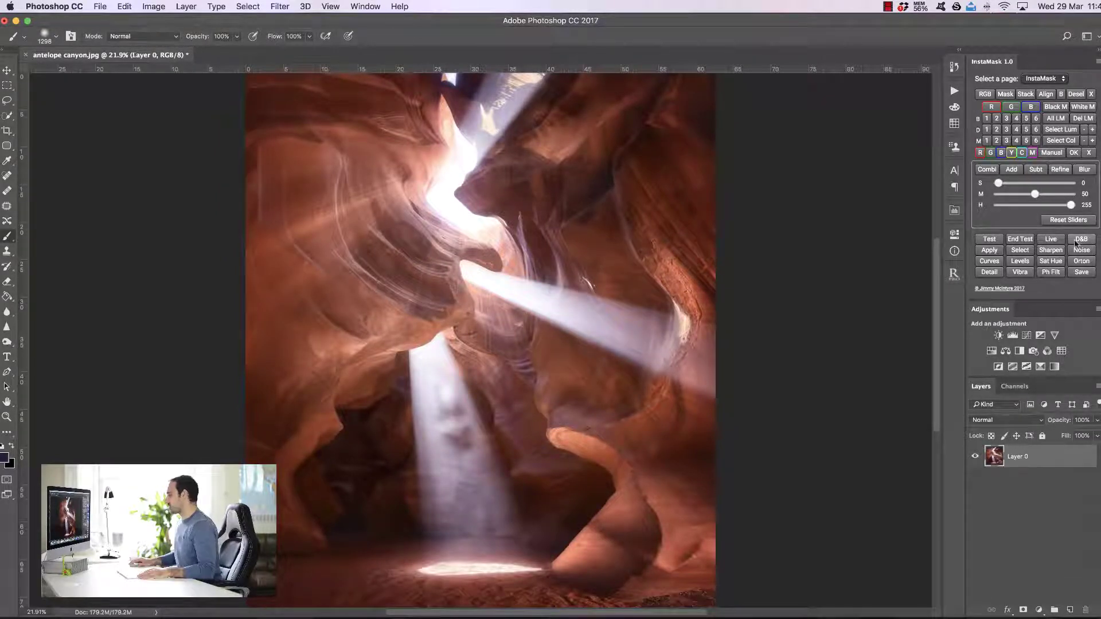
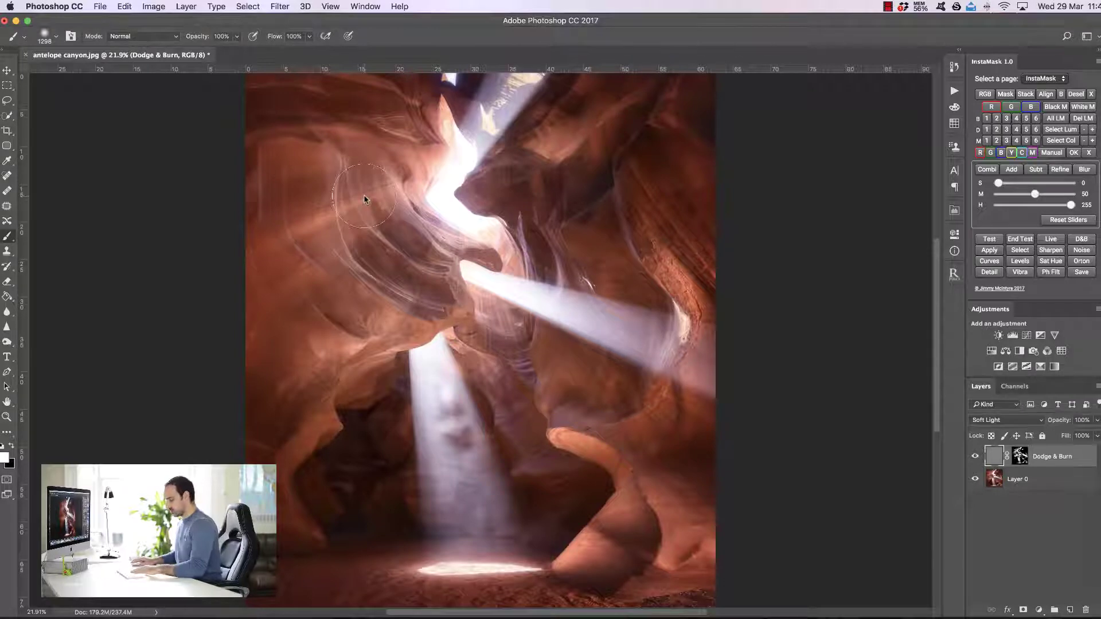
# Step: Dodge the highlights of the canyon walls and rocks through the mask with a white brush at 60% opacity
pyautogui.press('6')
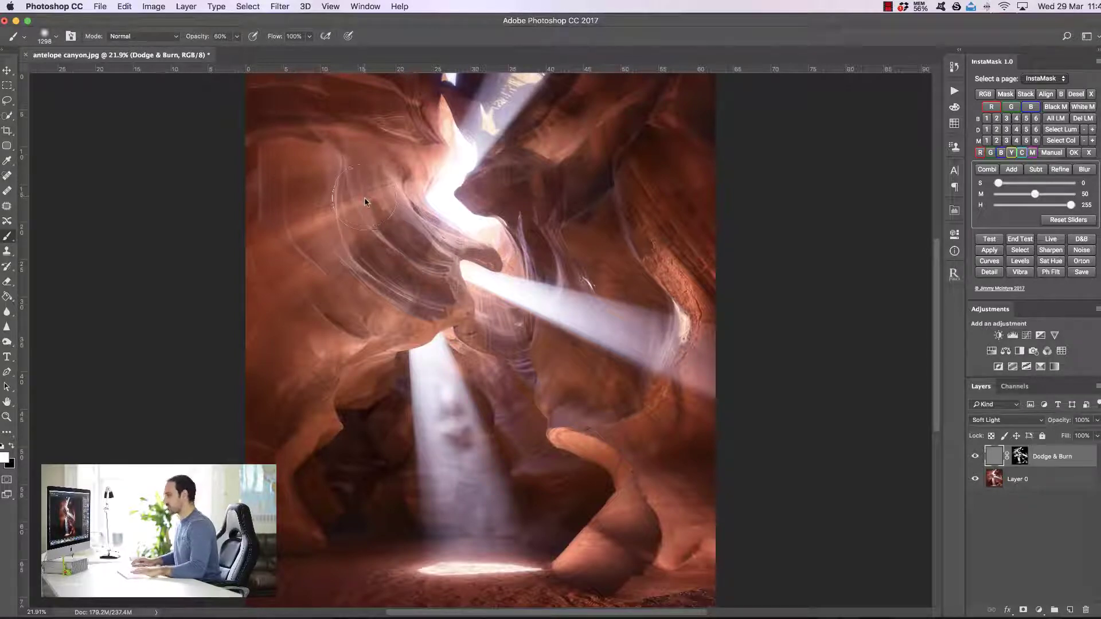
pyautogui.moveTo(406, 191); pyautogui.dragTo(276, 243)
pyautogui.moveTo(390, 243); pyautogui.dragTo(241, 336)
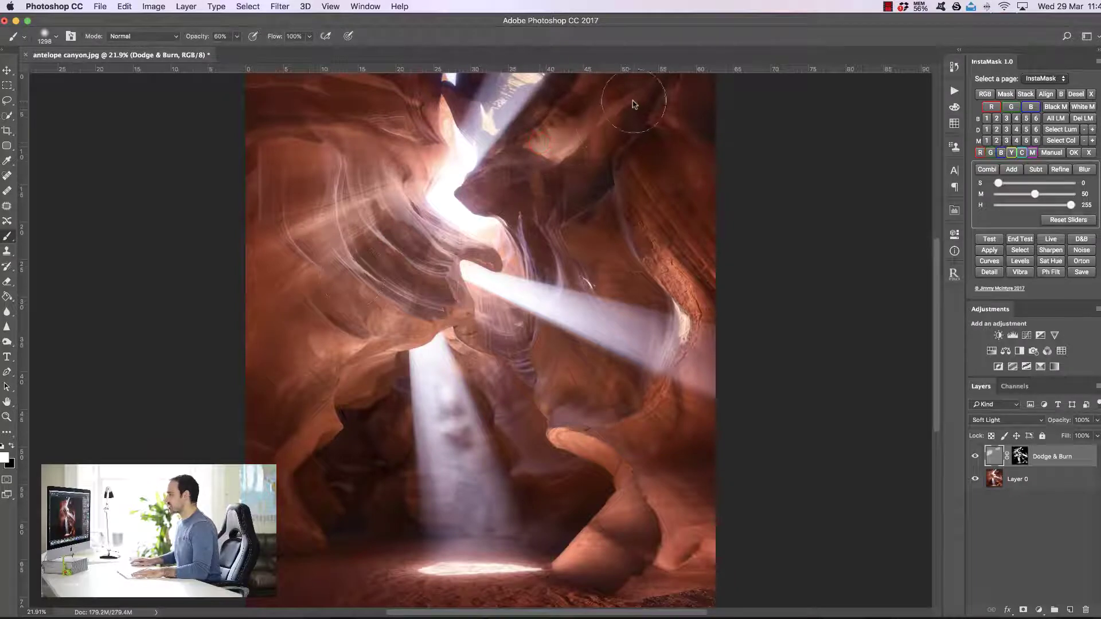
pyautogui.moveTo(687, 260); pyautogui.dragTo(712, 291)
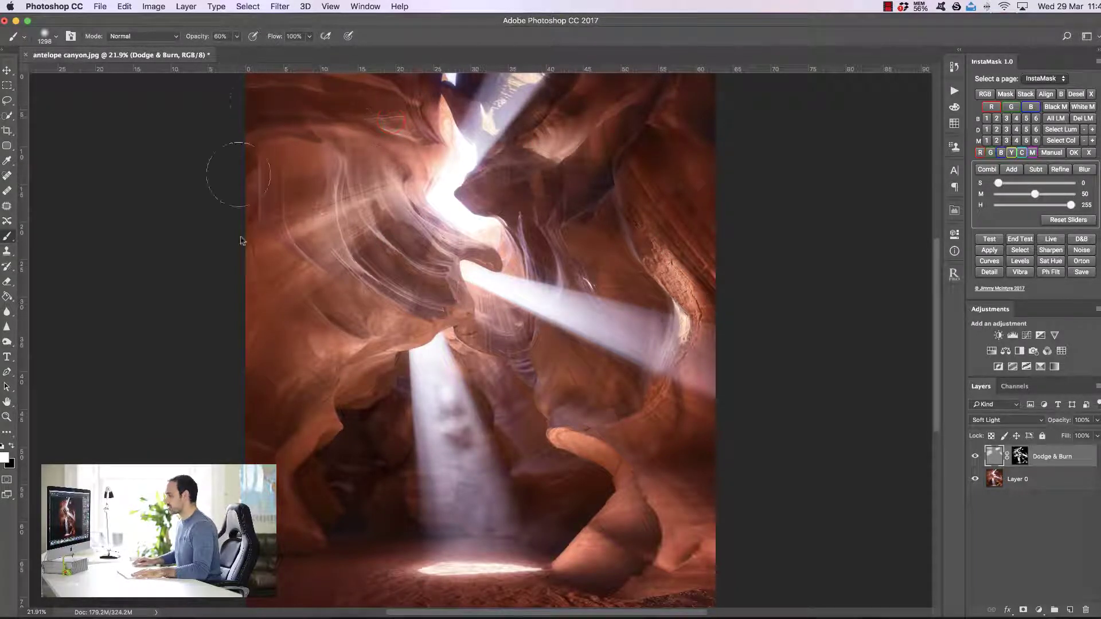
pyautogui.moveTo(230, 339); pyautogui.dragTo(290, 491)
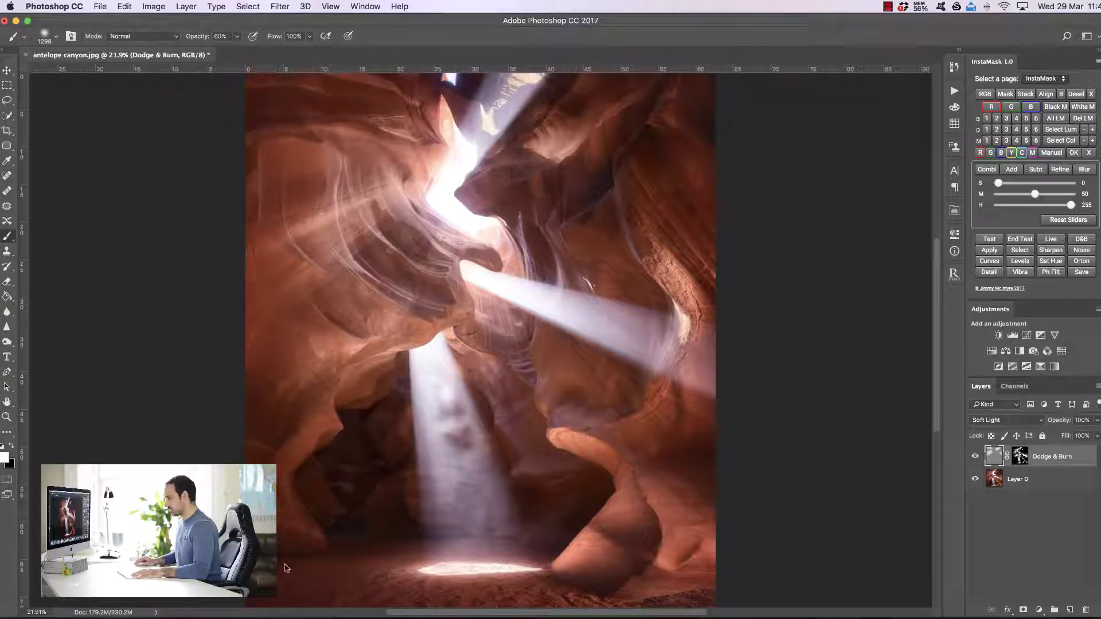
pyautogui.moveTo(550, 488)
pyautogui.mouseDown()
pyautogui.moveTo(654, 496)
pyautogui.moveTo(620, 554)
pyautogui.moveTo(696, 516)
pyautogui.moveTo(659, 463)
pyautogui.mouseUp()
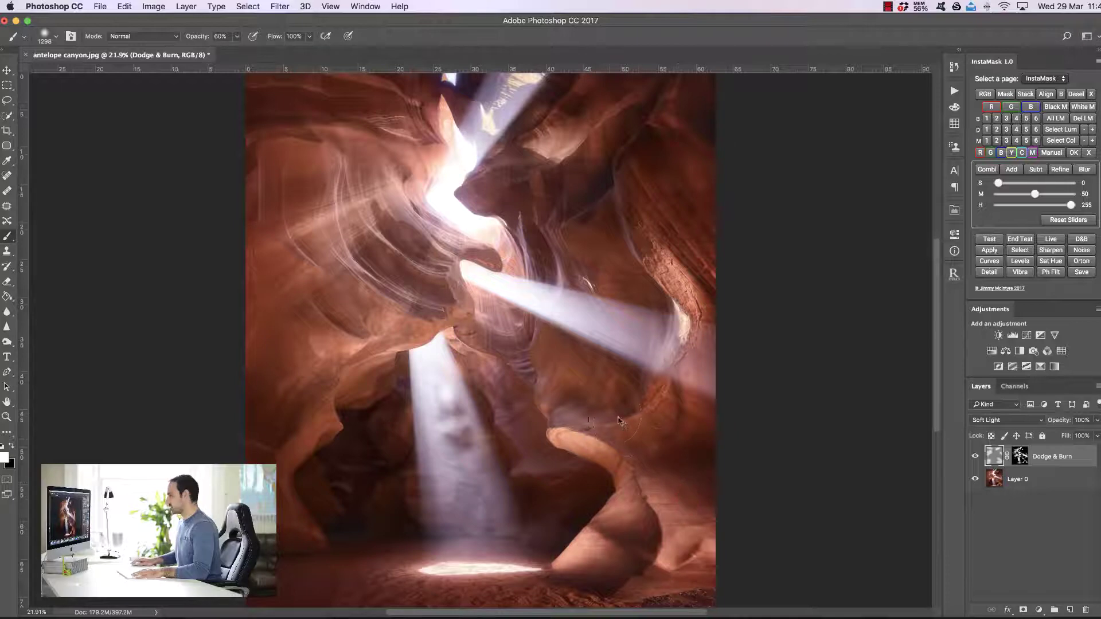
pyautogui.moveTo(405, 388)
pyautogui.mouseDown()
pyautogui.moveTo(321, 387)
pyautogui.moveTo(281, 396)
pyautogui.mouseUp()
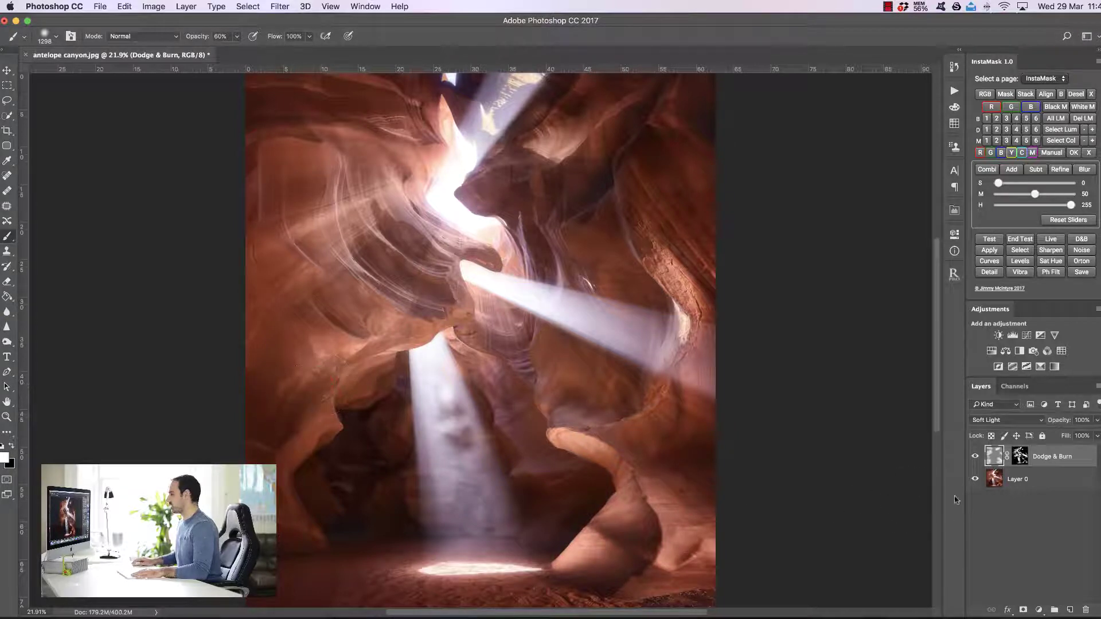
# Step: Toggle the Dodge & Burn layer to compare the effect, and delete the layer
pyautogui.click(974, 458)
pyautogui.click(974, 457)
pyautogui.click(974, 457)
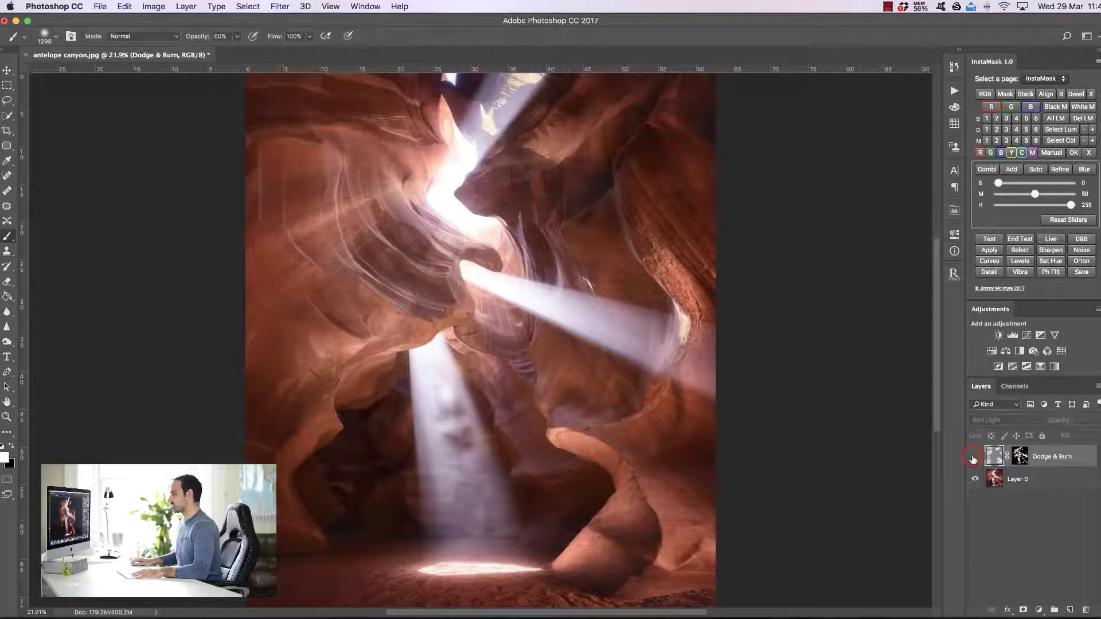
pyautogui.click(974, 458)
pyautogui.moveTo(1066, 457)
pyautogui.mouseDown()
pyautogui.moveTo(1055, 554)
pyautogui.moveTo(1086, 609)
pyautogui.mouseUp()
# Step: Create a mask from the dark shadow tone #190f10 sampled in the lower cave, and narrow its luminosity range
pyautogui.click(1062, 140)
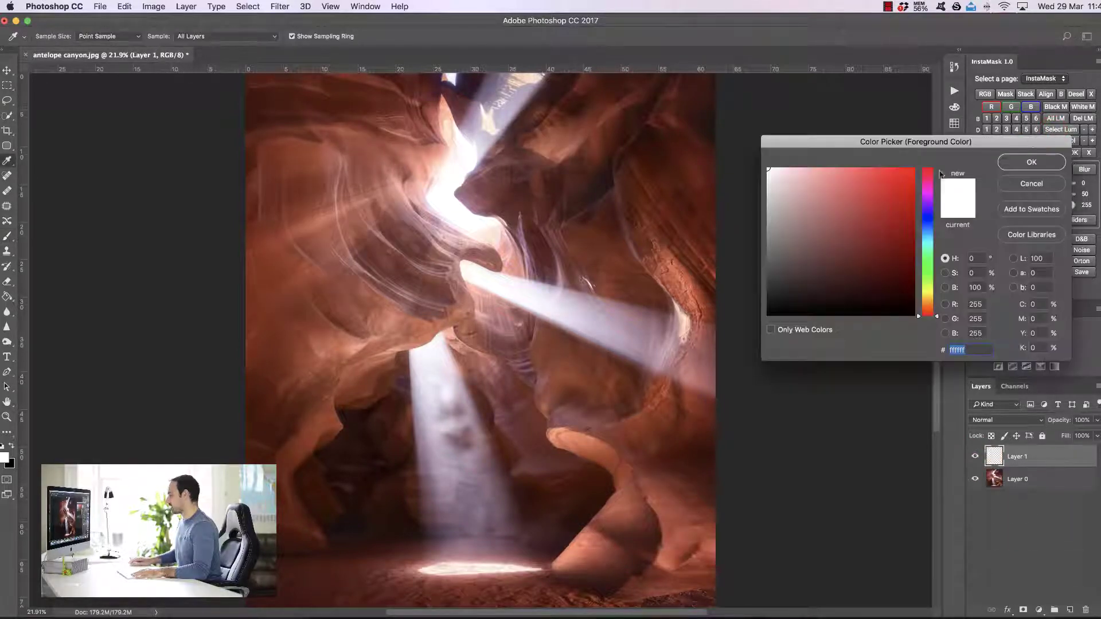
pyautogui.click(351, 519)
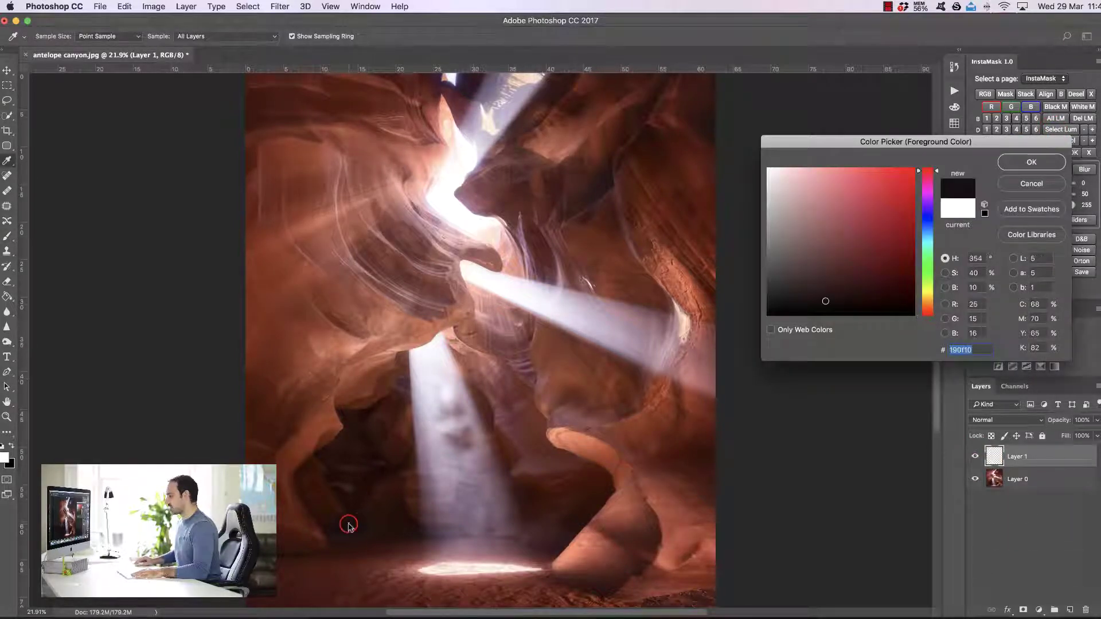
pyautogui.click(1044, 163)
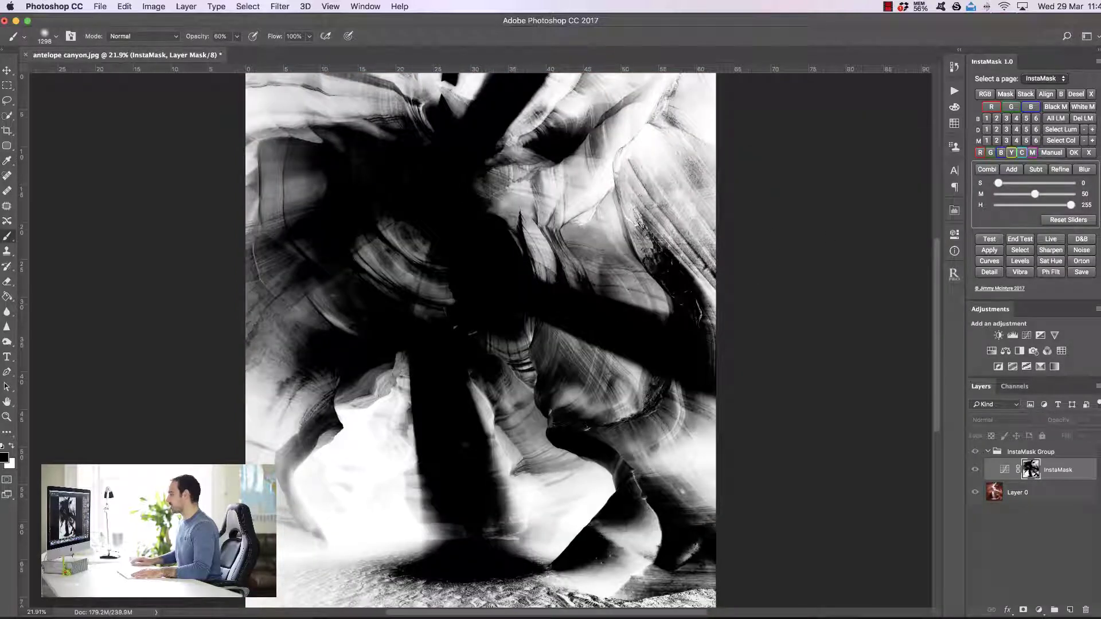
pyautogui.click(1085, 131)
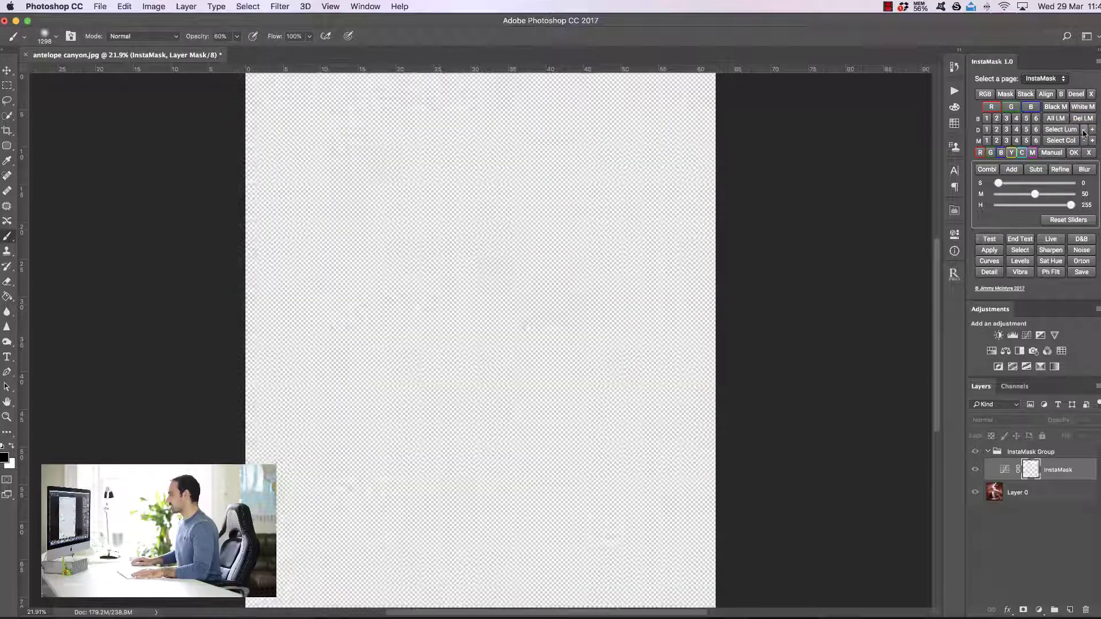
pyautogui.click(1084, 131)
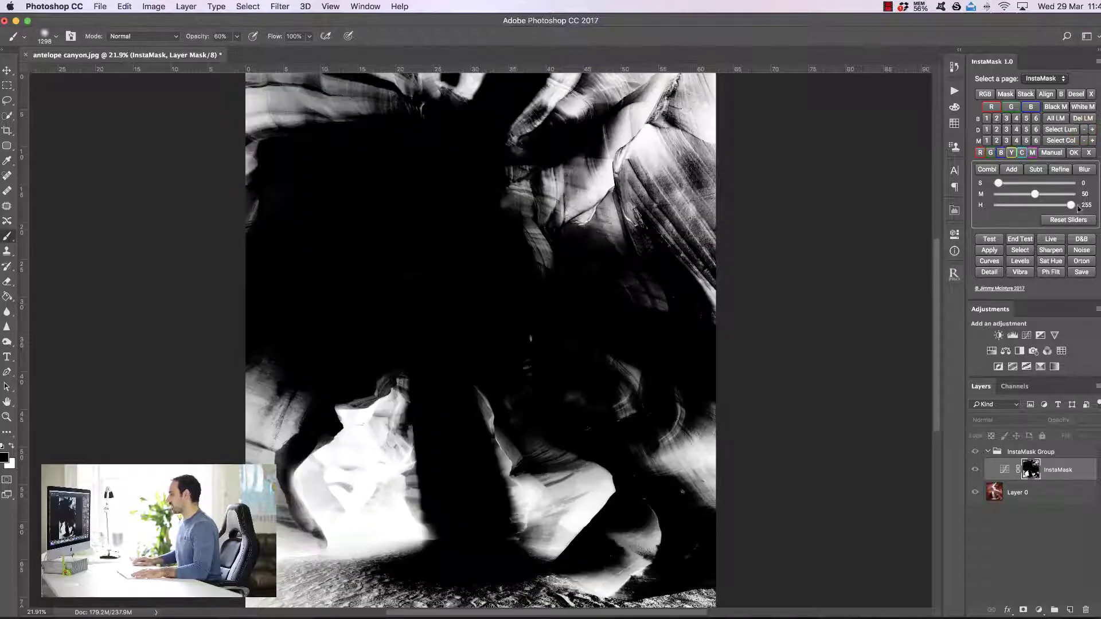
# Step: Create a Dodge & Burn layer through the shadow mask, undo a 60% white stroke, and paint at 30% brush opacity instead
pyautogui.click(1082, 239)
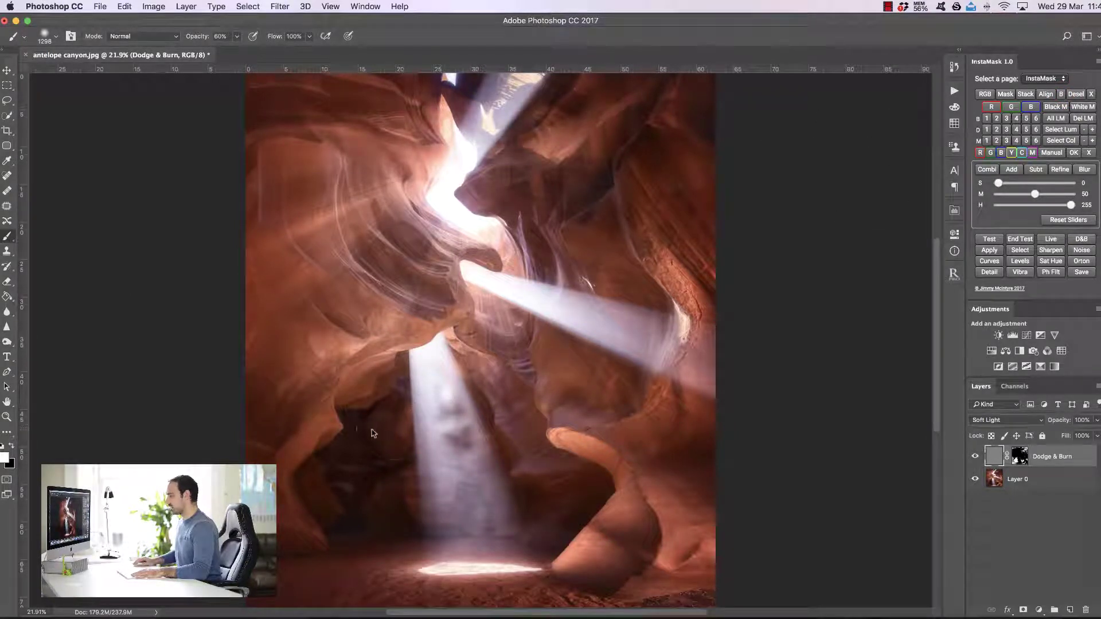
pyautogui.moveTo(374, 433)
pyautogui.mouseDown()
pyautogui.moveTo(336, 496)
pyautogui.moveTo(377, 505)
pyautogui.moveTo(285, 560)
pyautogui.moveTo(291, 581)
pyautogui.moveTo(384, 598)
pyautogui.mouseUp()
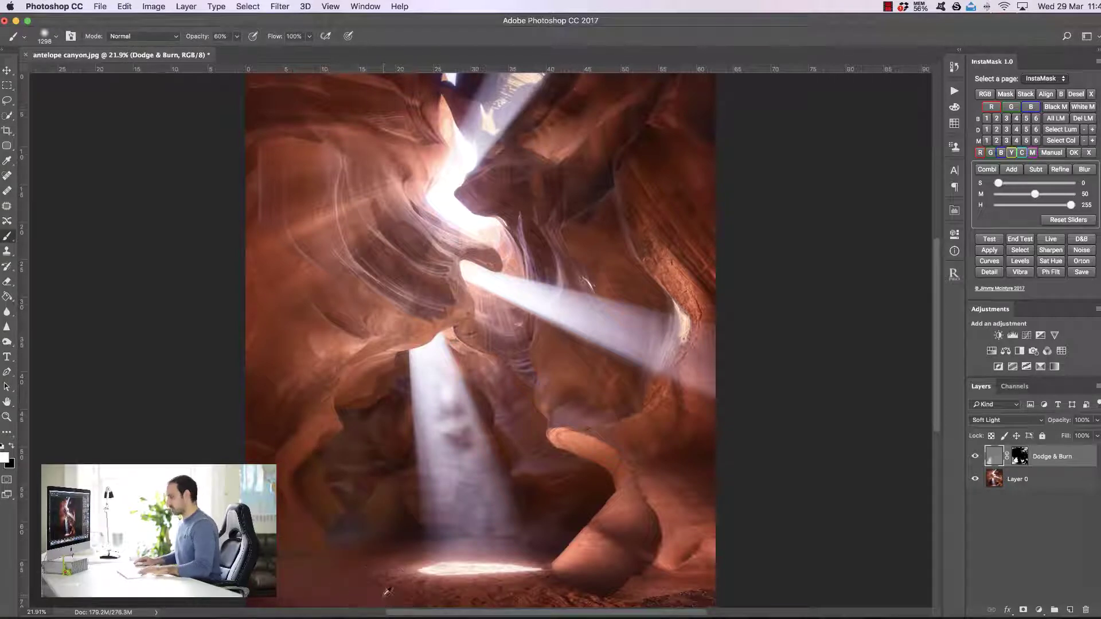
pyautogui.press('super+z')
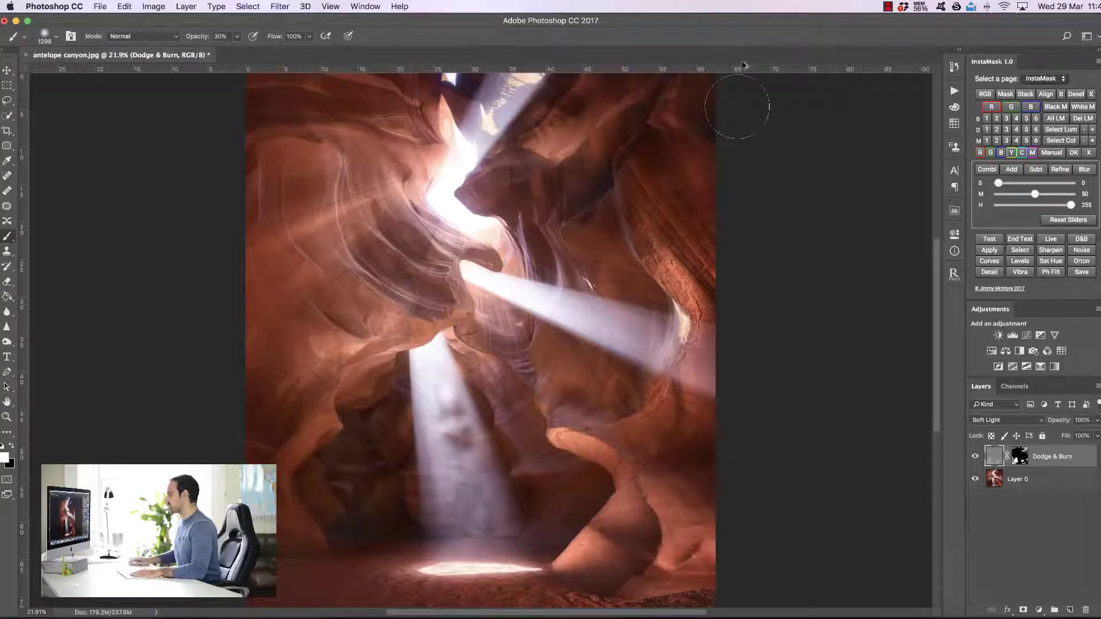
pyautogui.moveTo(737, 103); pyautogui.dragTo(701, 93)
# Step: Toggle the new Dodge & Burn layer on and off to compare the lightened shadows
pyautogui.click(976, 457)
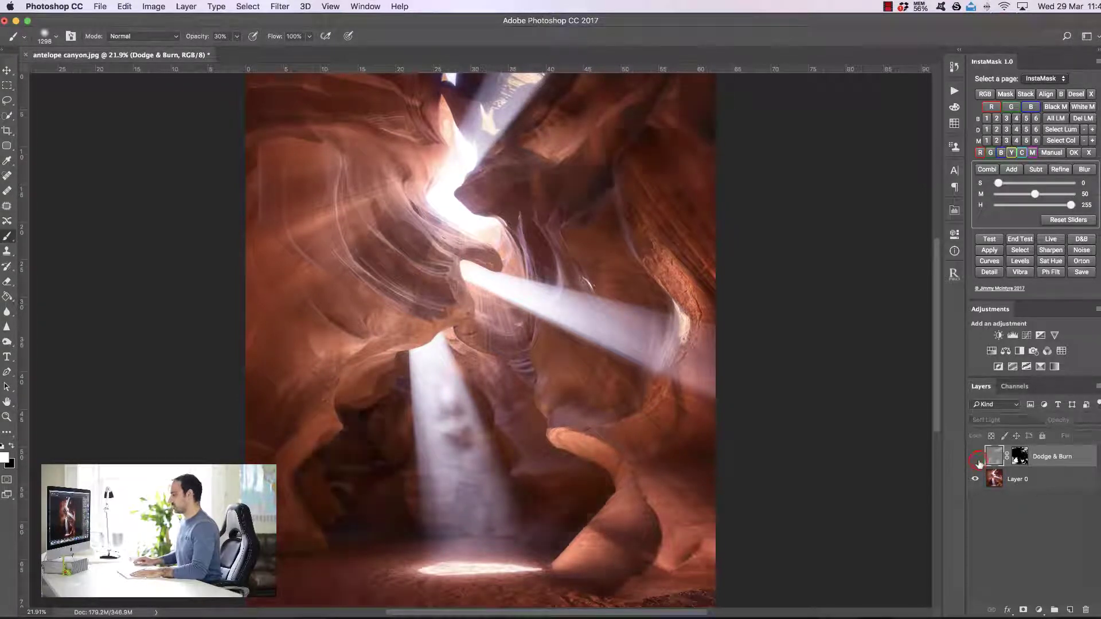
pyautogui.click(976, 457)
pyautogui.click(976, 457)
pyautogui.click(976, 457)
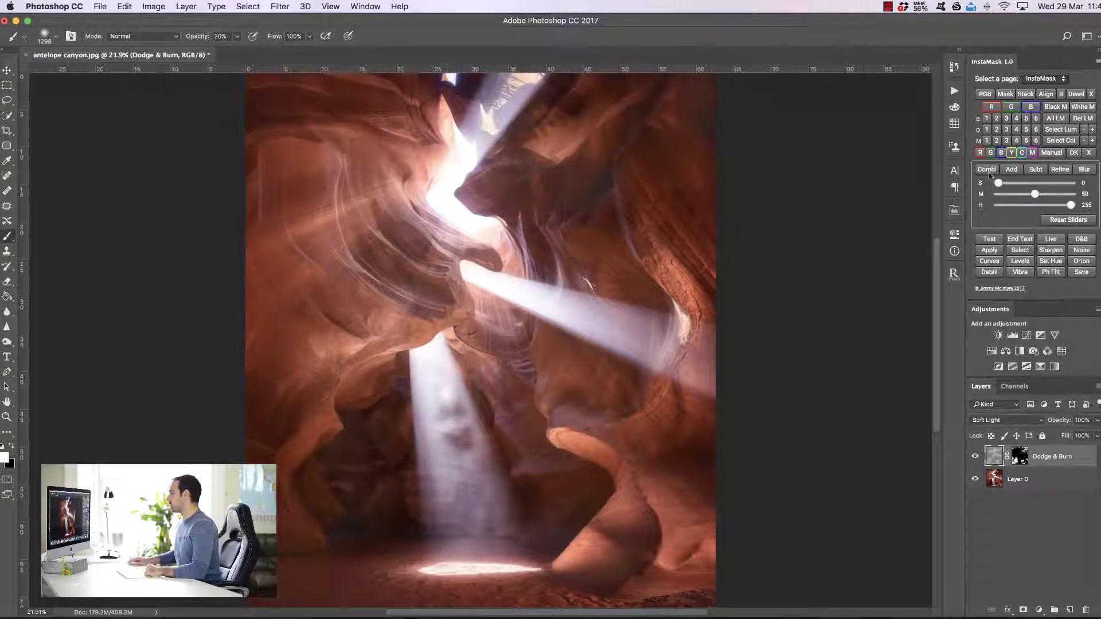
# Step: Create a Brights 1 mask with S 11, M 44 and H 236, and add a Detail layer through it with a 126.6-pixel High Pass radius
pyautogui.click(987, 118)
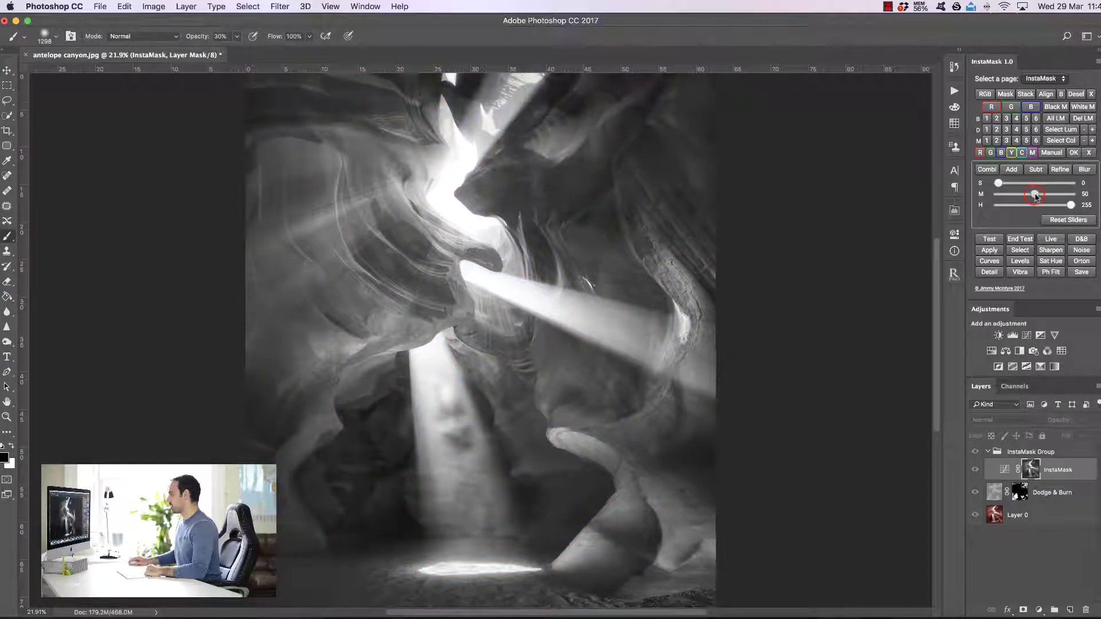
pyautogui.moveTo(1035, 195); pyautogui.dragTo(1003, 183)
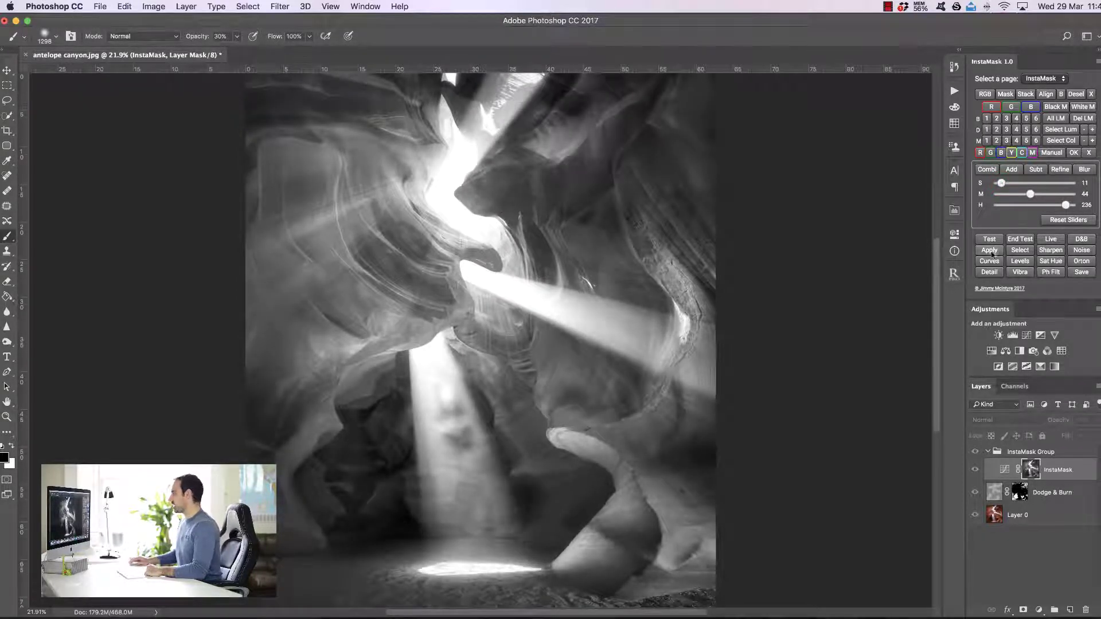
pyautogui.click(990, 274)
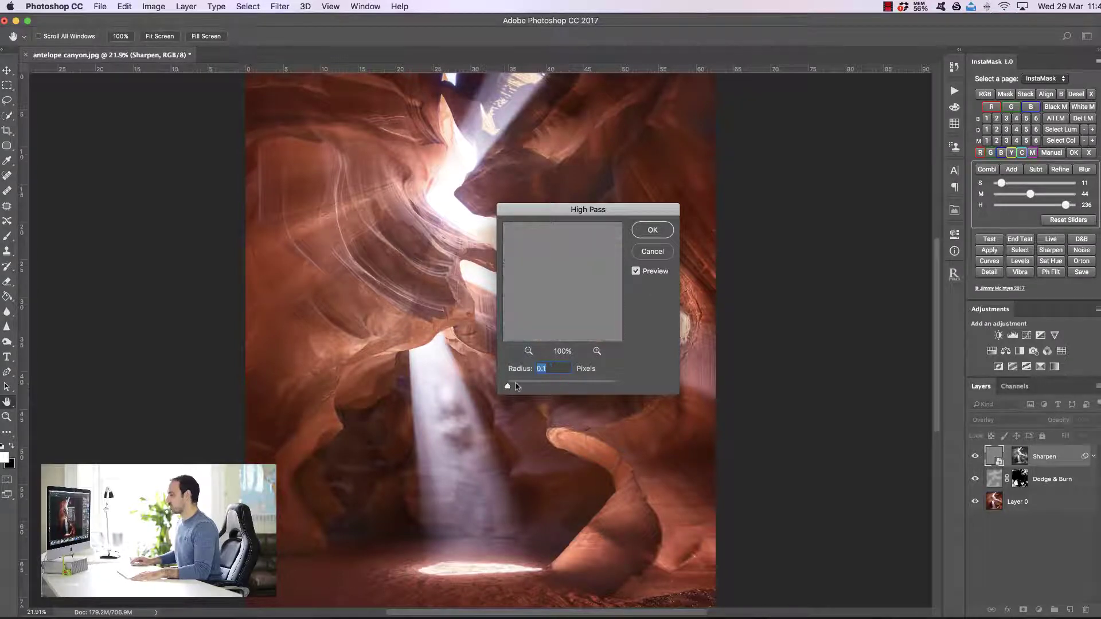
pyautogui.moveTo(558, 388); pyautogui.dragTo(580, 388)
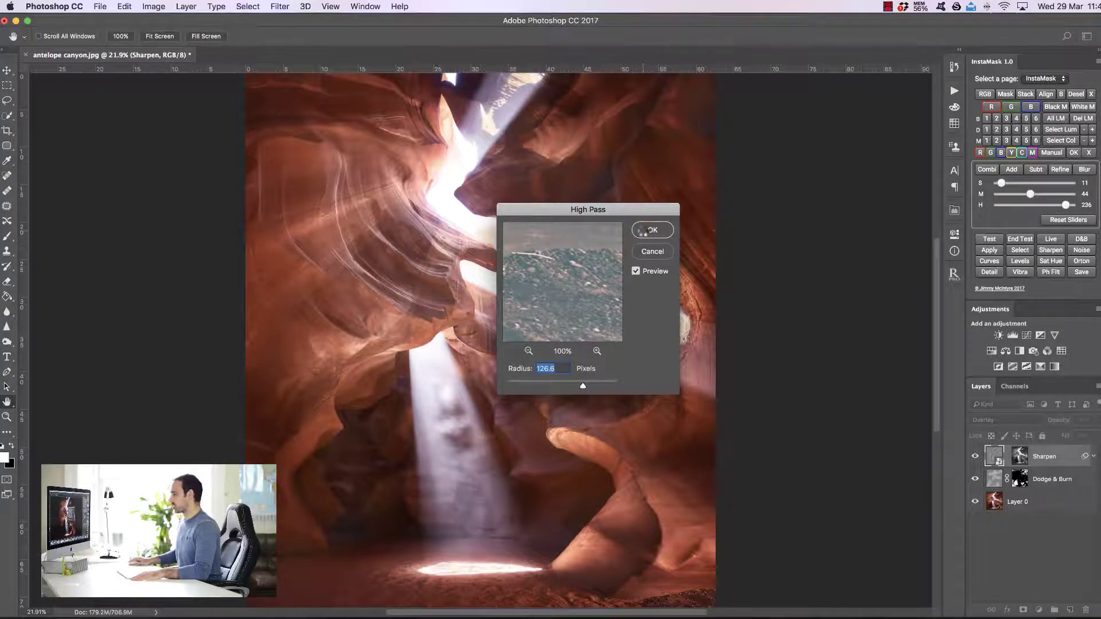
# Step: Toggle the Detail layer on and off repeatedly to compare its effect across the whole canyon photo
pyautogui.click(975, 457)
pyautogui.click(975, 457)
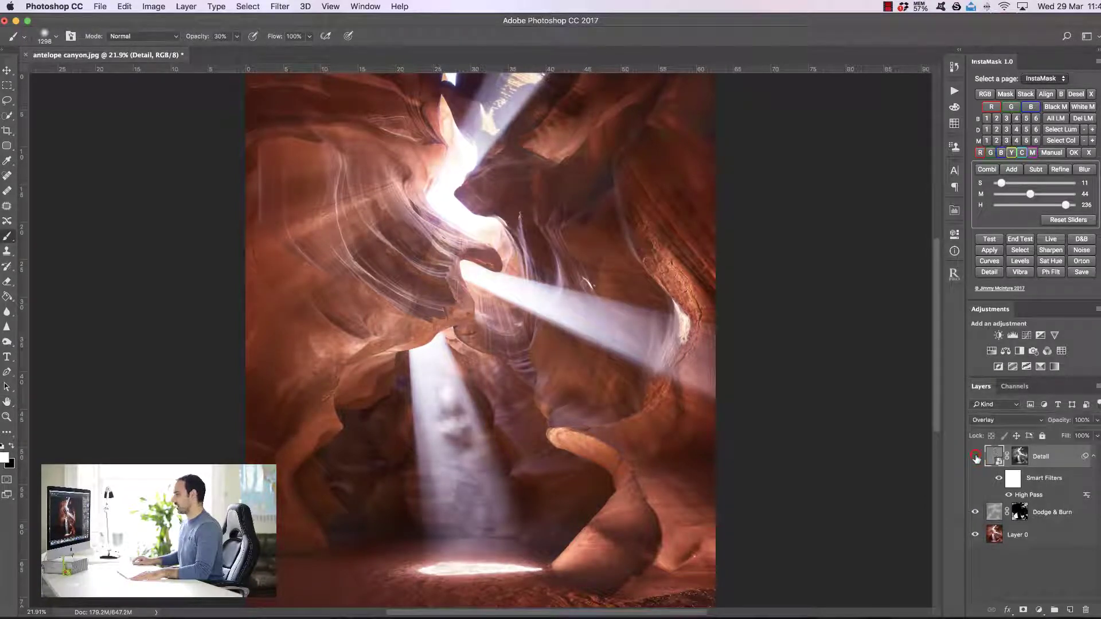
pyautogui.click(976, 457)
pyautogui.click(976, 457)
pyautogui.click(976, 457)
pyautogui.click(975, 457)
pyautogui.click(975, 457)
pyautogui.click(976, 457)
pyautogui.click(976, 457)
pyautogui.click(976, 458)
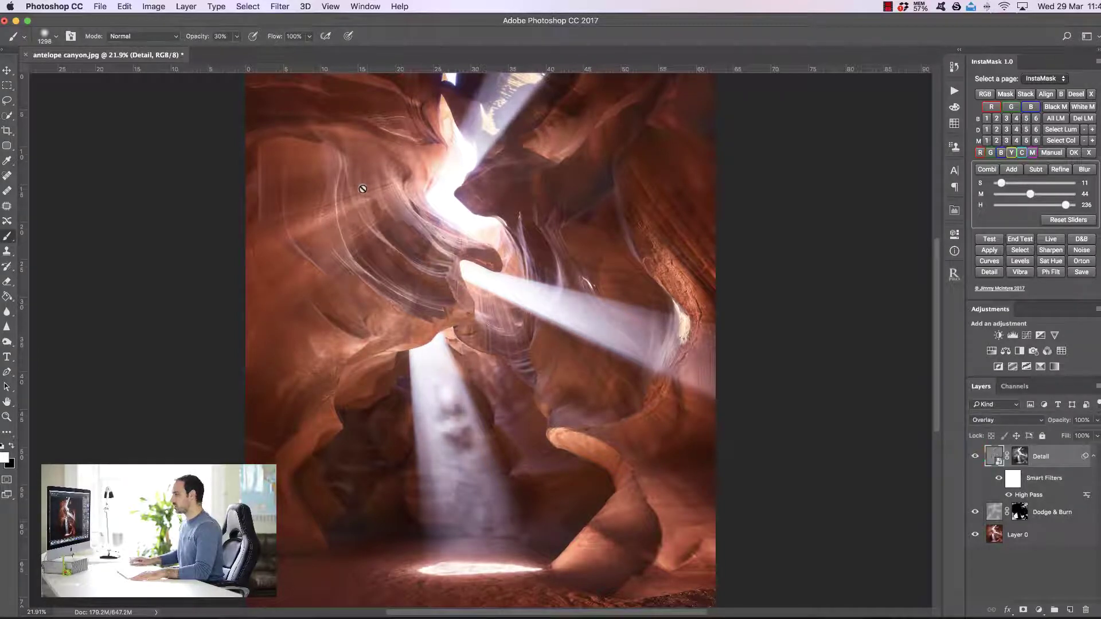
# Step: Compare the curved rock walls beside the light opening up close with the Detail layer off and on, and return to the full image
pyautogui.click(6, 417)
pyautogui.moveTo(390, 224); pyautogui.dragTo(436, 225)
pyautogui.click(976, 457)
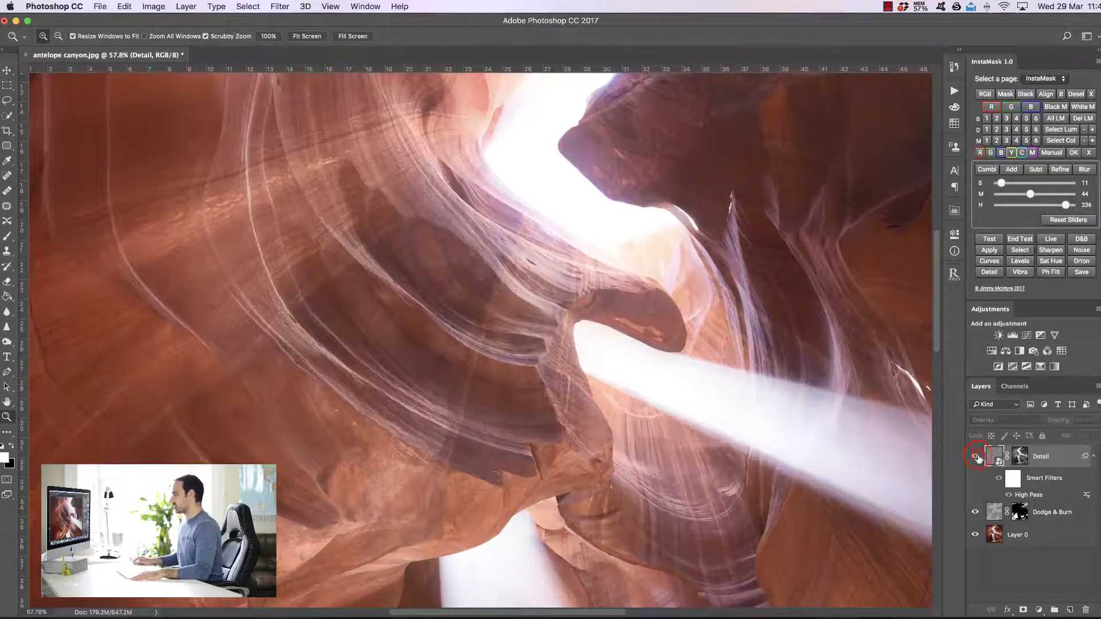
pyautogui.click(976, 458)
pyautogui.click(976, 457)
pyautogui.click(976, 457)
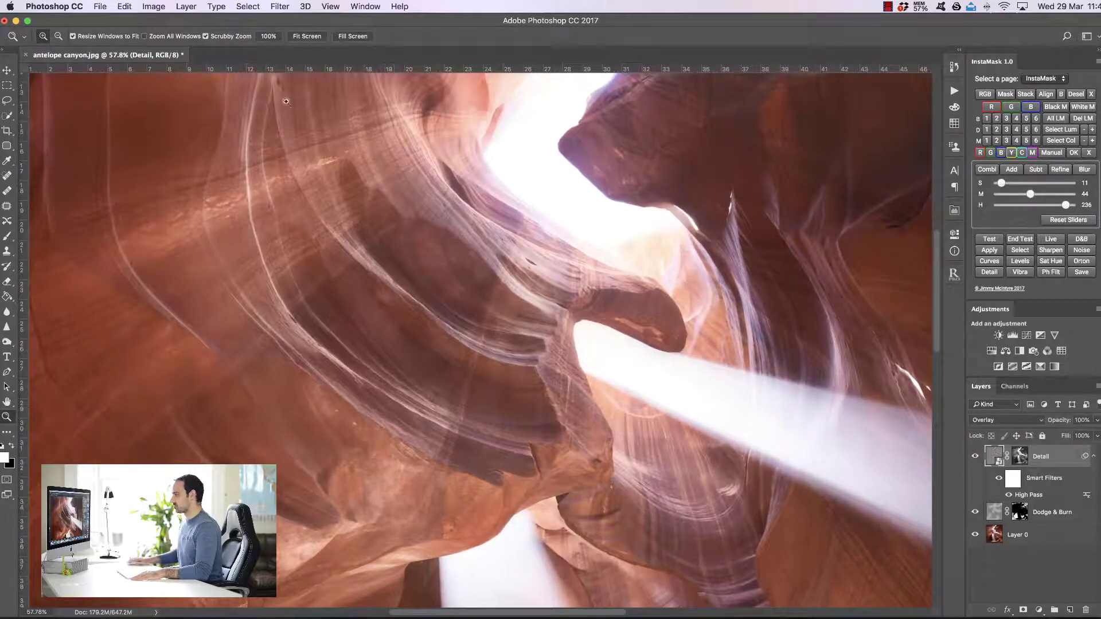
pyautogui.click(307, 36)
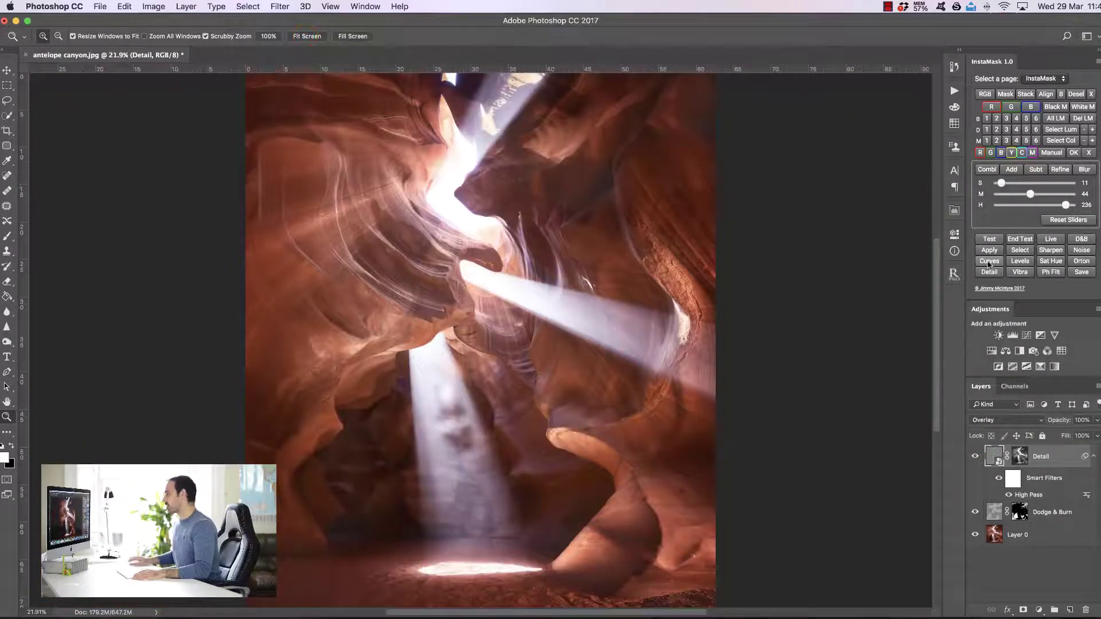